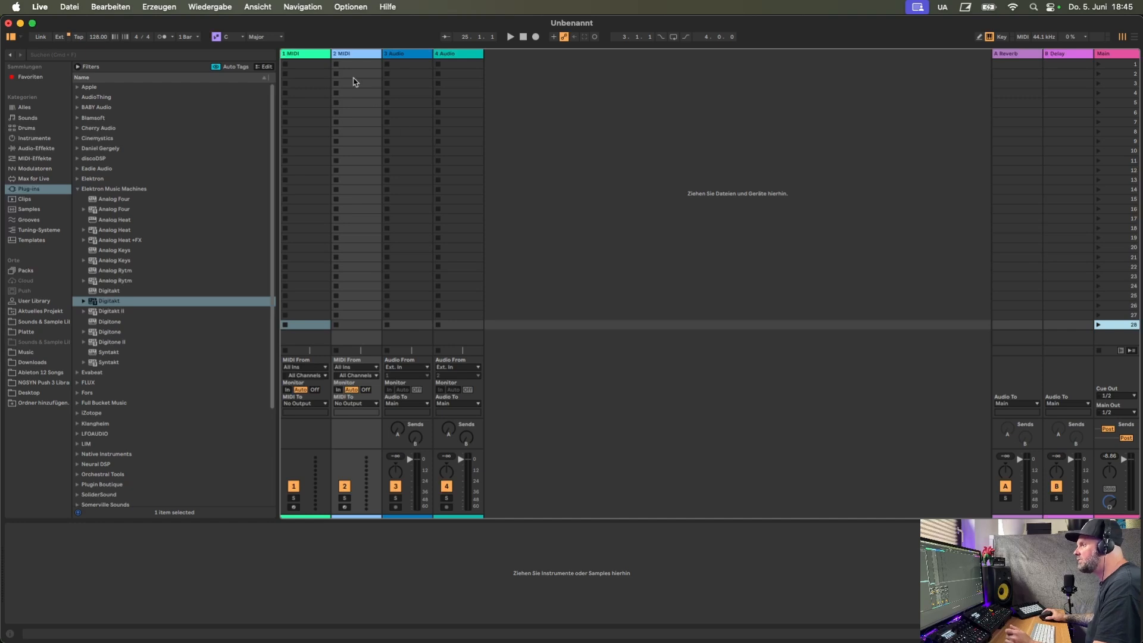
Load the Digitakt plug-in on MIDI track 1 and Digitone II on MIDI track 2, closing their plug-in windows.
left_click(325, 58)
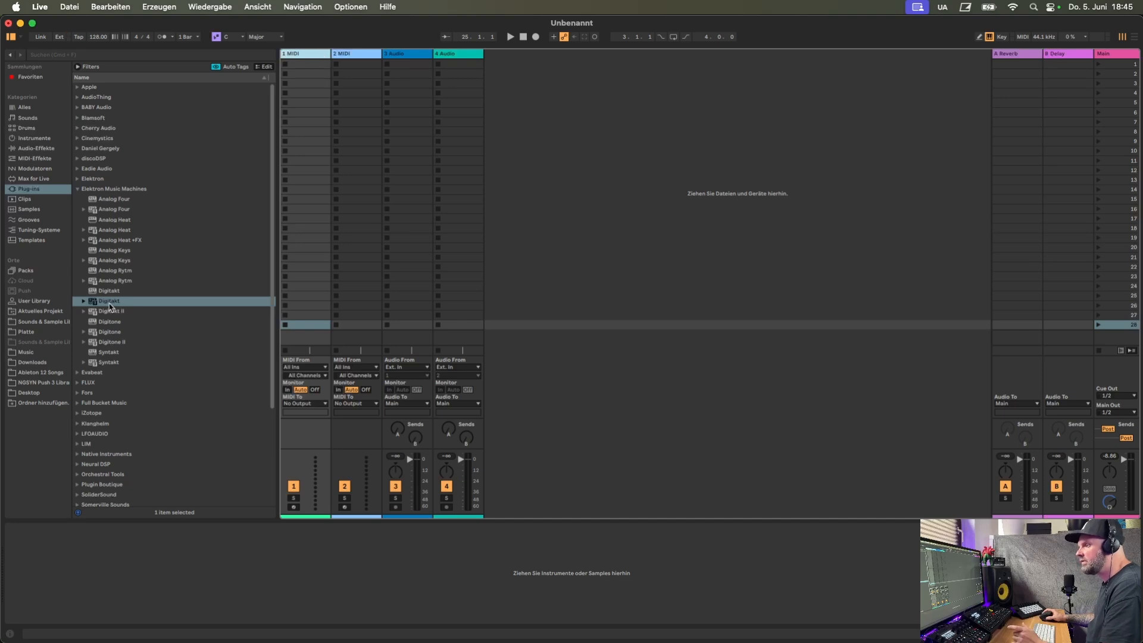
left_click_drag(111, 303, 322, 57)
left_click(41, 62)
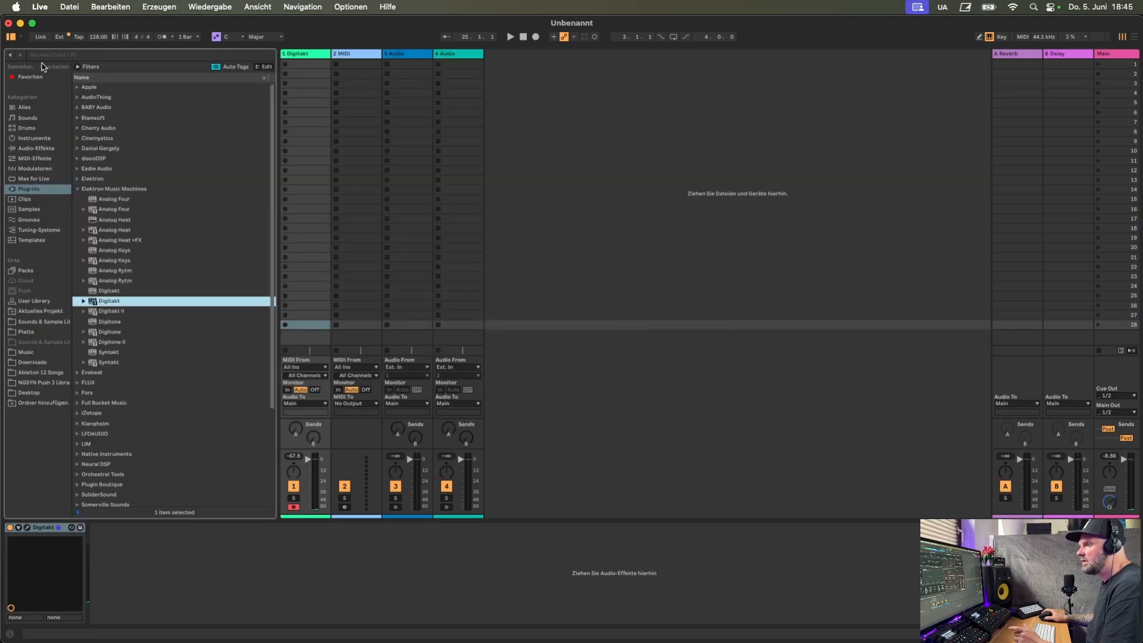
left_click_drag(112, 344, 370, 58)
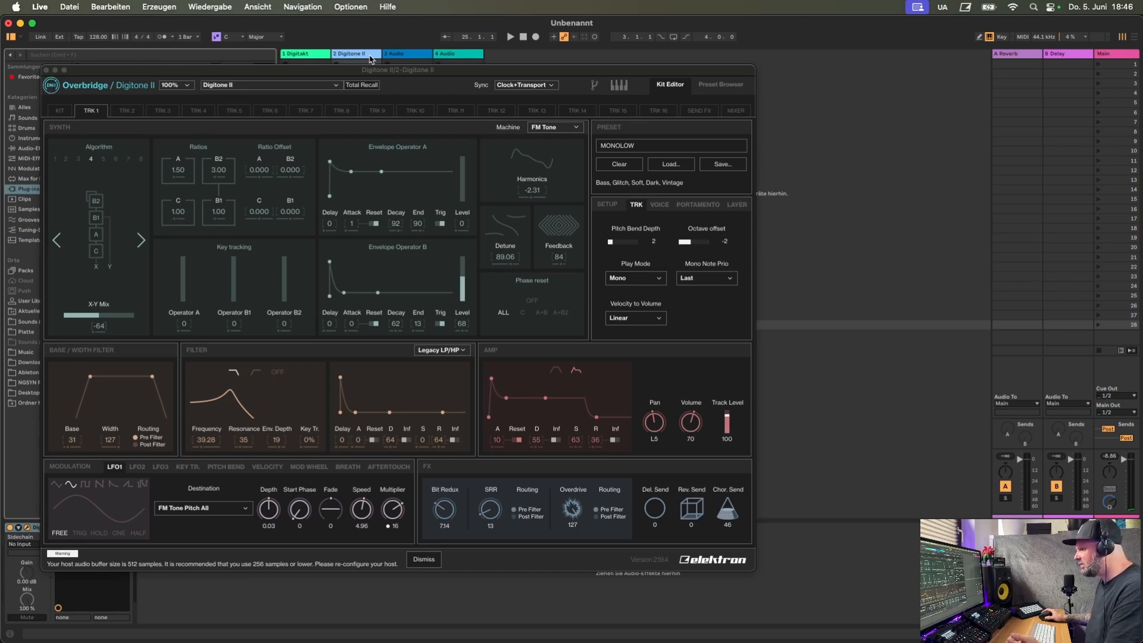
left_click(47, 71)
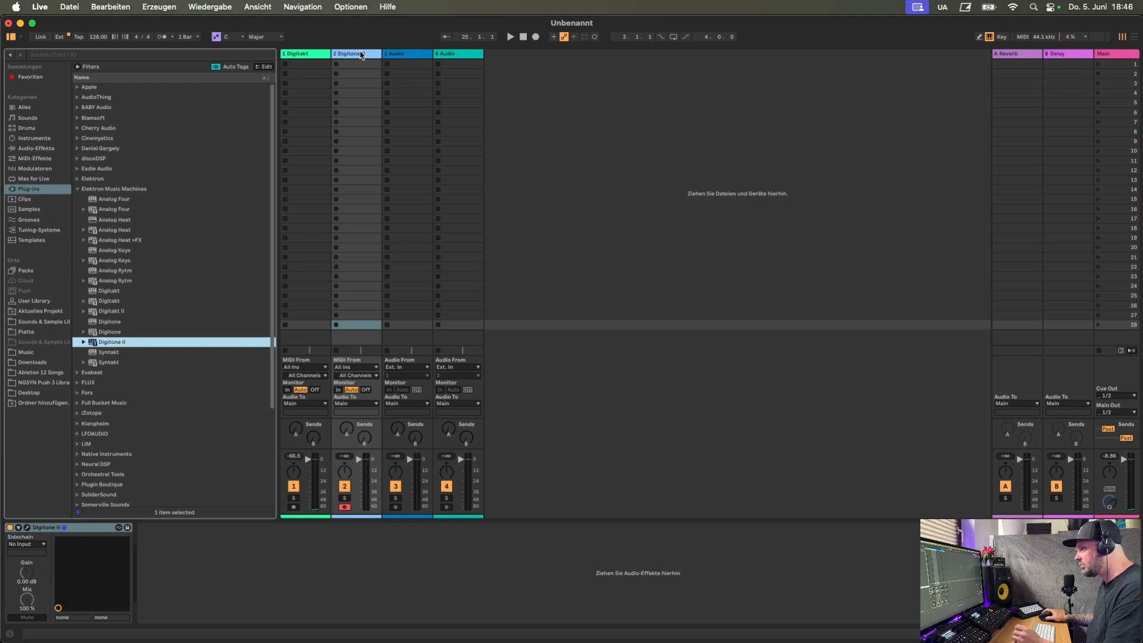
Return the transport to the start and play the set to check the signals of the Digitakt and Digitone II tracks.
left_click(294, 54)
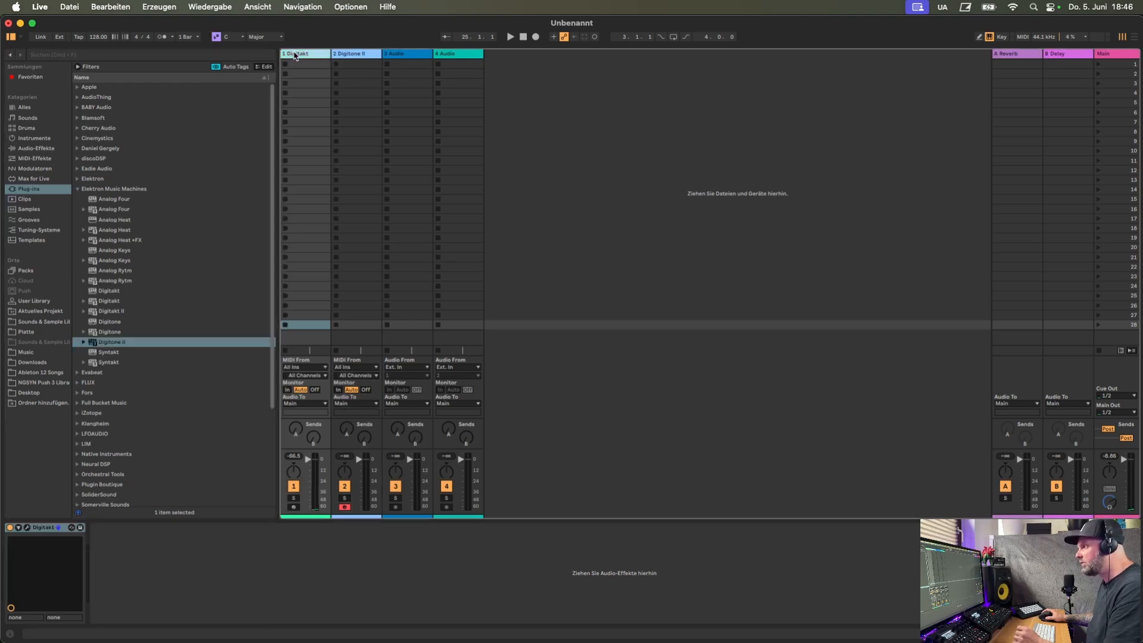
left_click(523, 38)
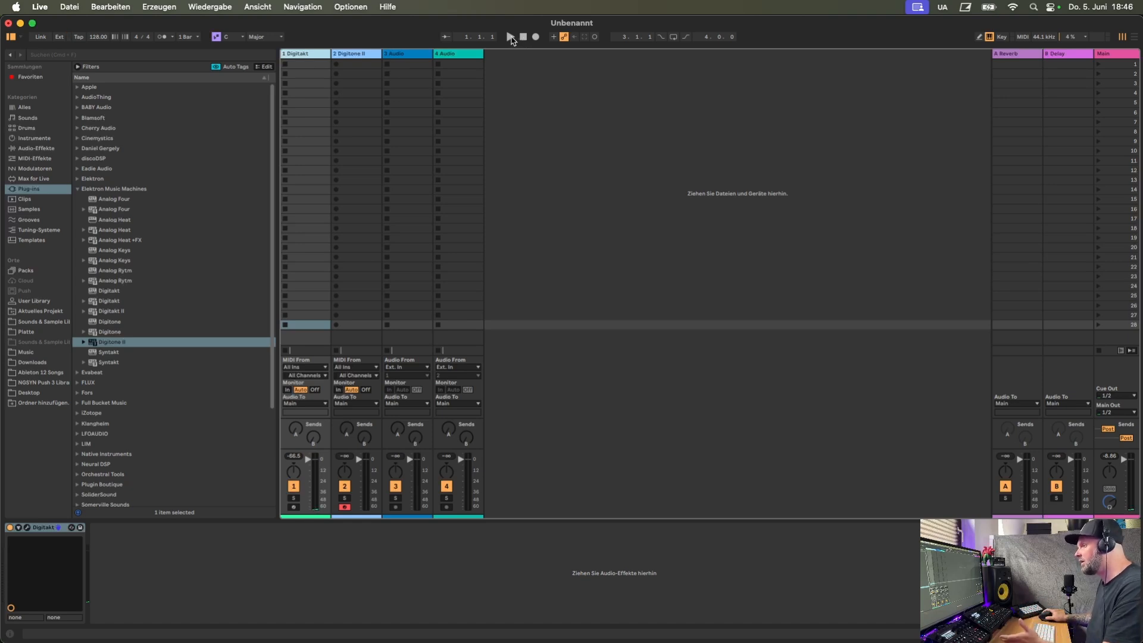
left_click(511, 37)
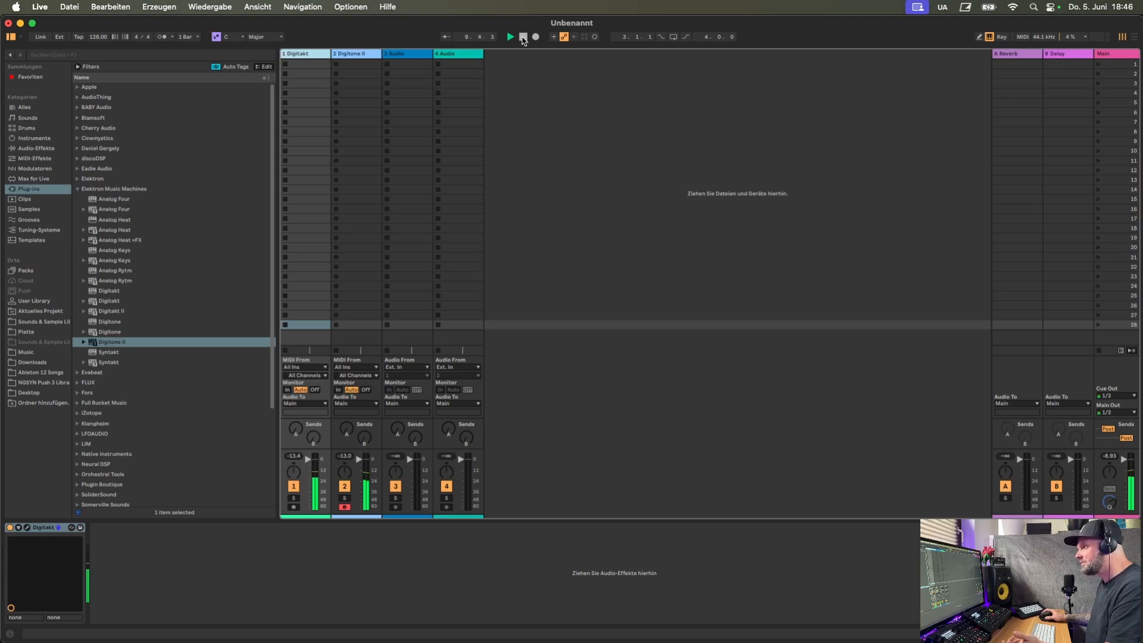
left_click(523, 37)
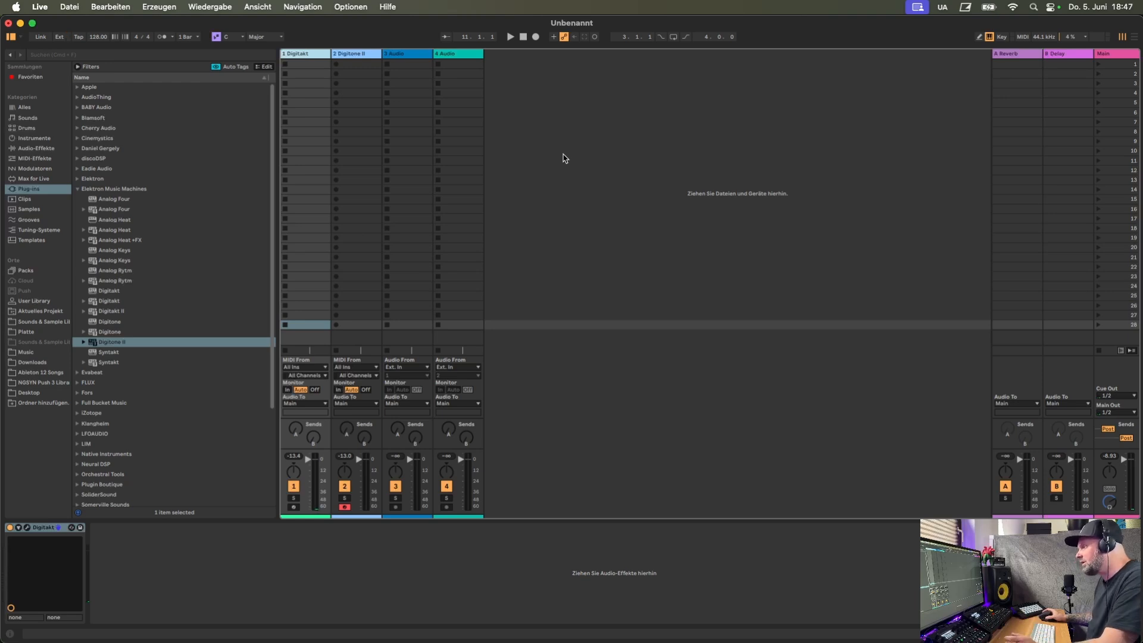
Play the set and listen to the Digitakt and Digitone II tracks soloed in turn, ending with no solo active.
left_click(560, 199)
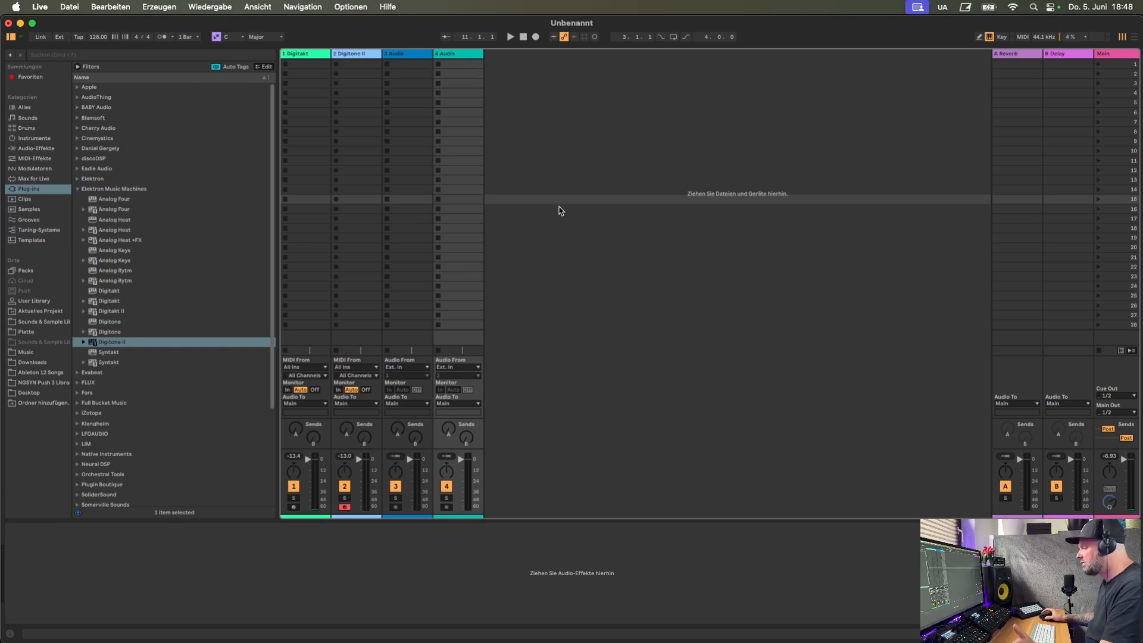
key("space")
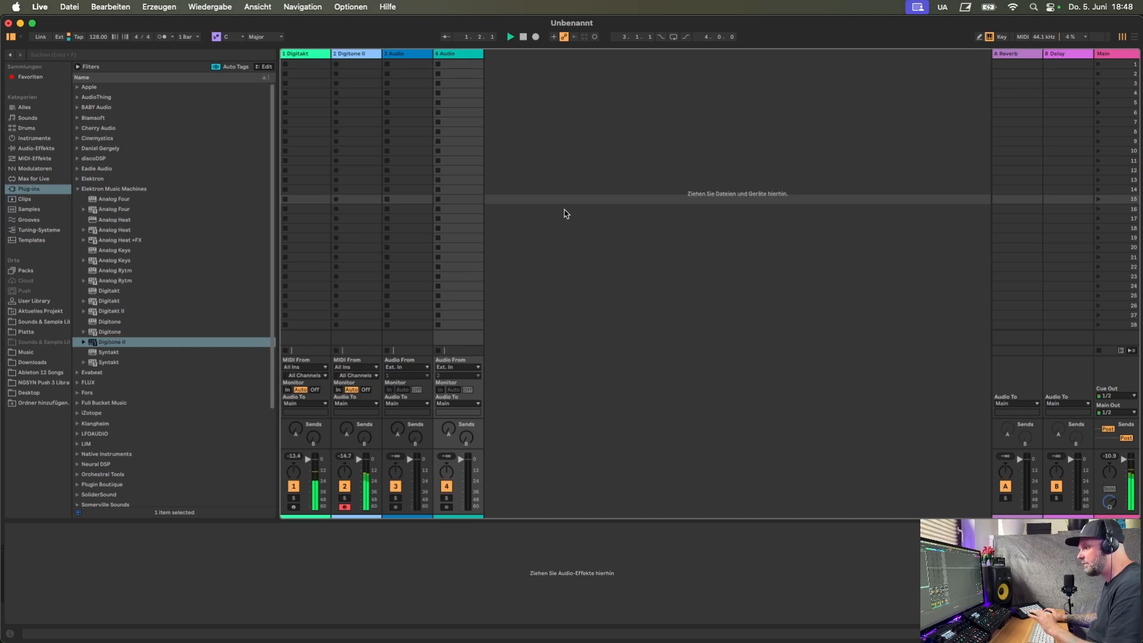
left_click(294, 498)
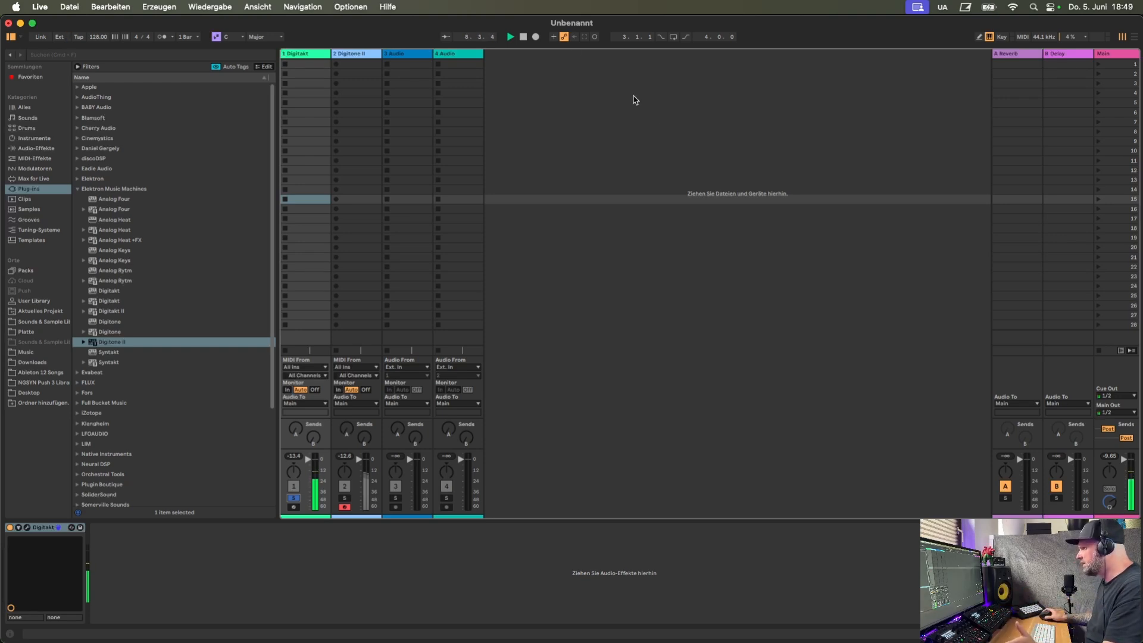
left_click(345, 505)
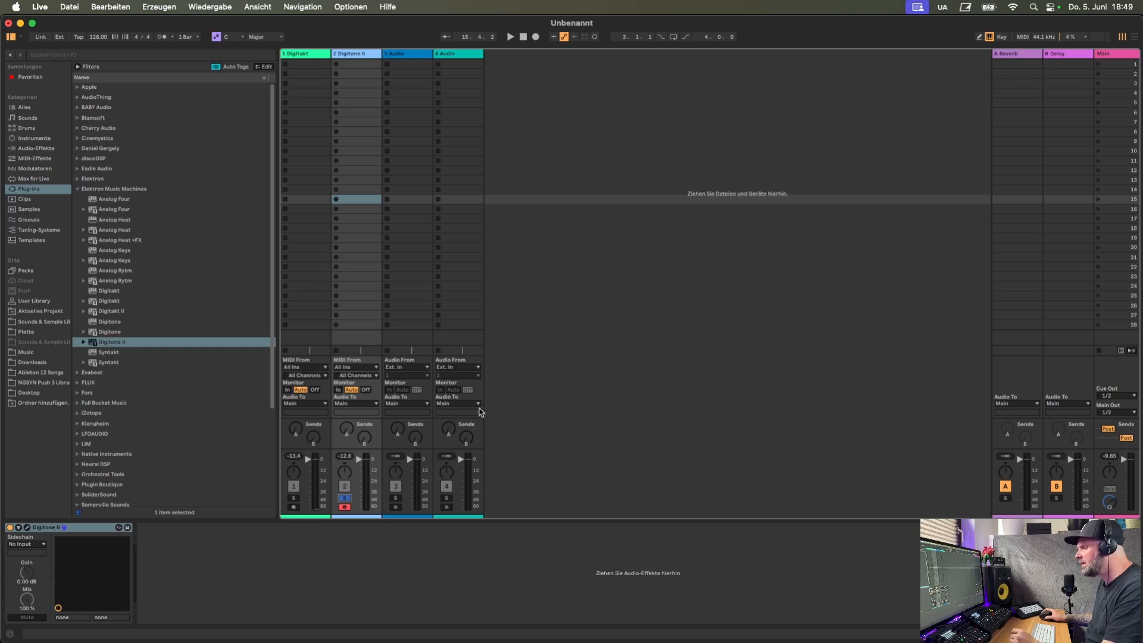
left_click(345, 499)
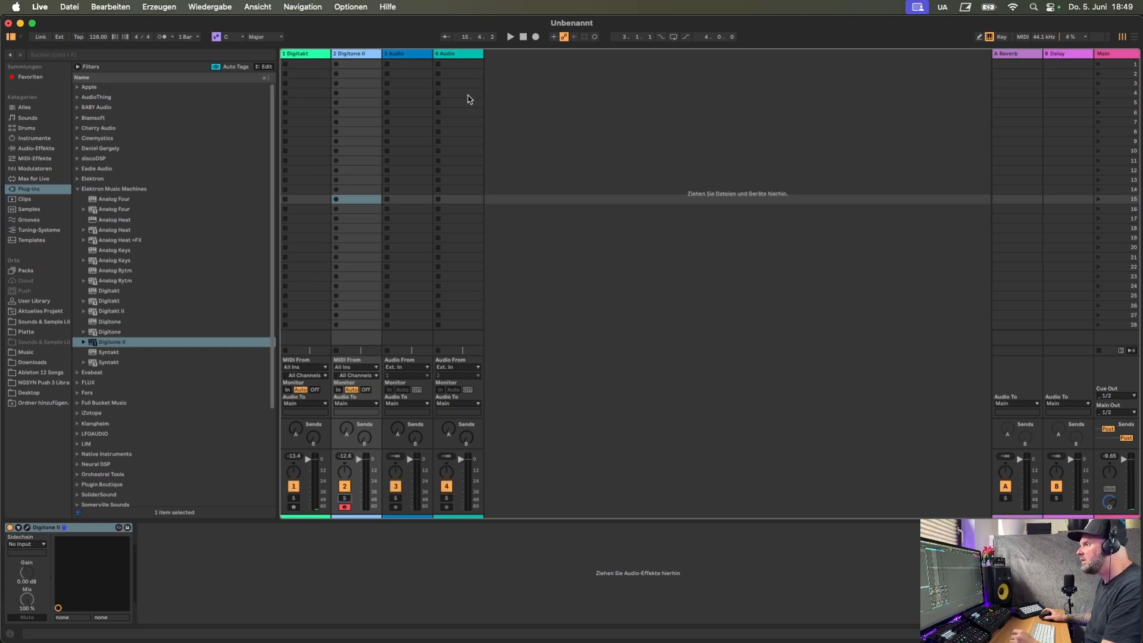
Mute audio track 3 and set its audio input to 2-Digitone II with monitoring Off.
left_click(404, 52)
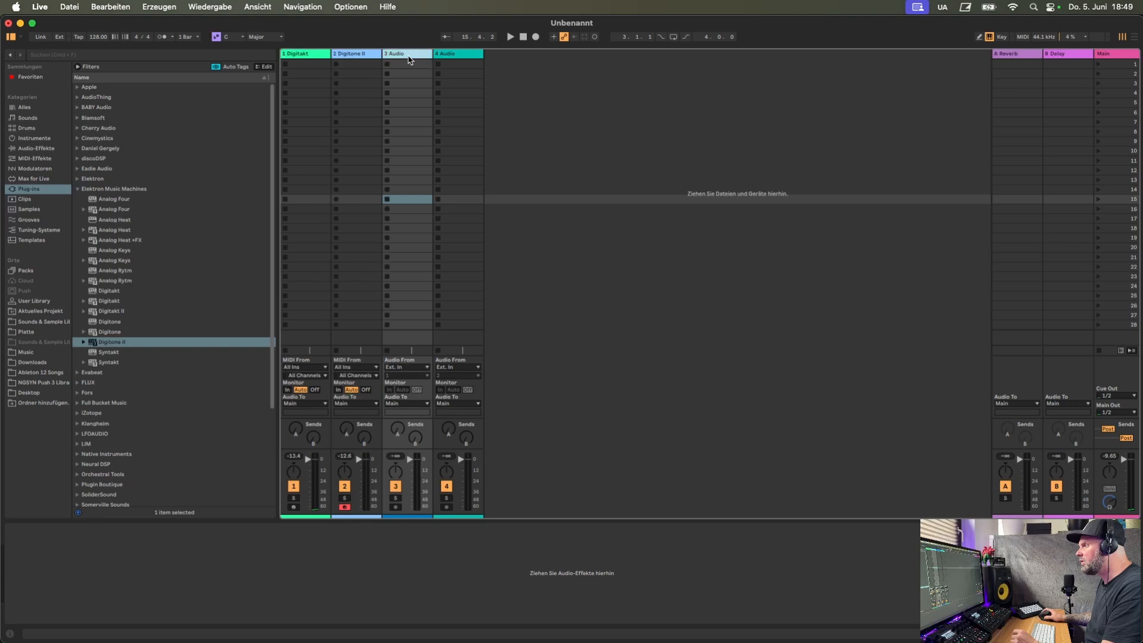
left_click(395, 485)
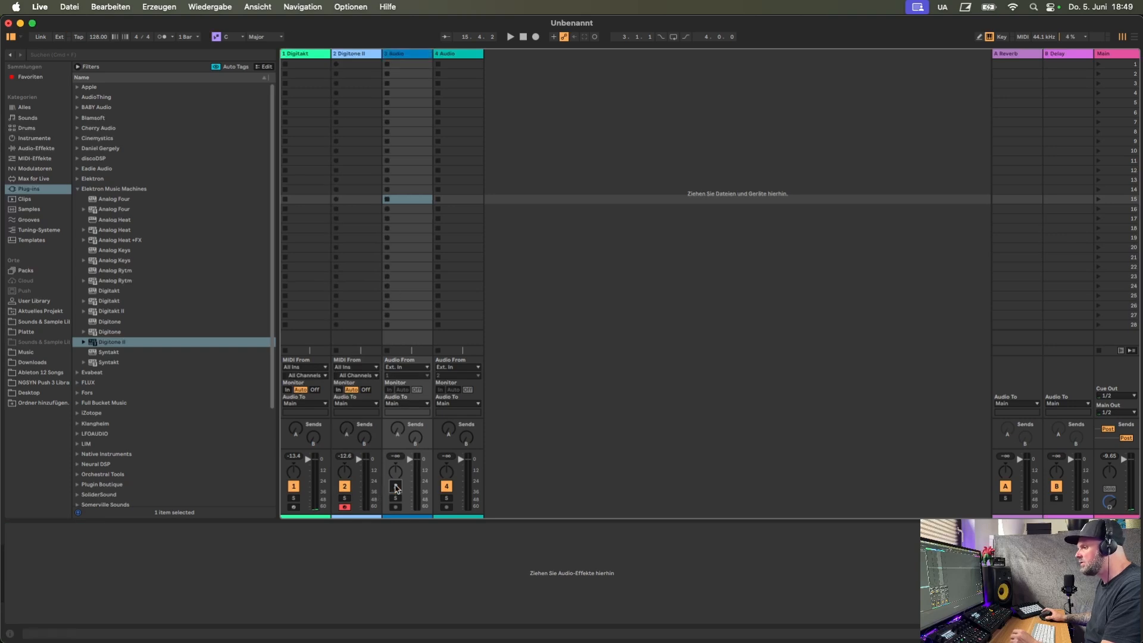
left_click(403, 369)
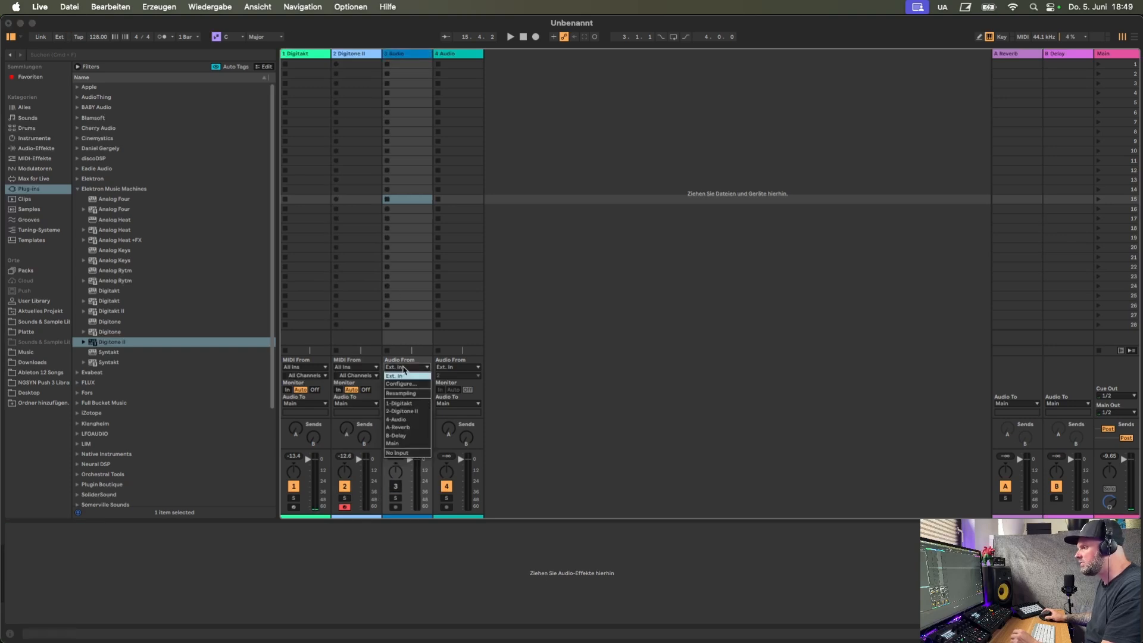
left_click(410, 417)
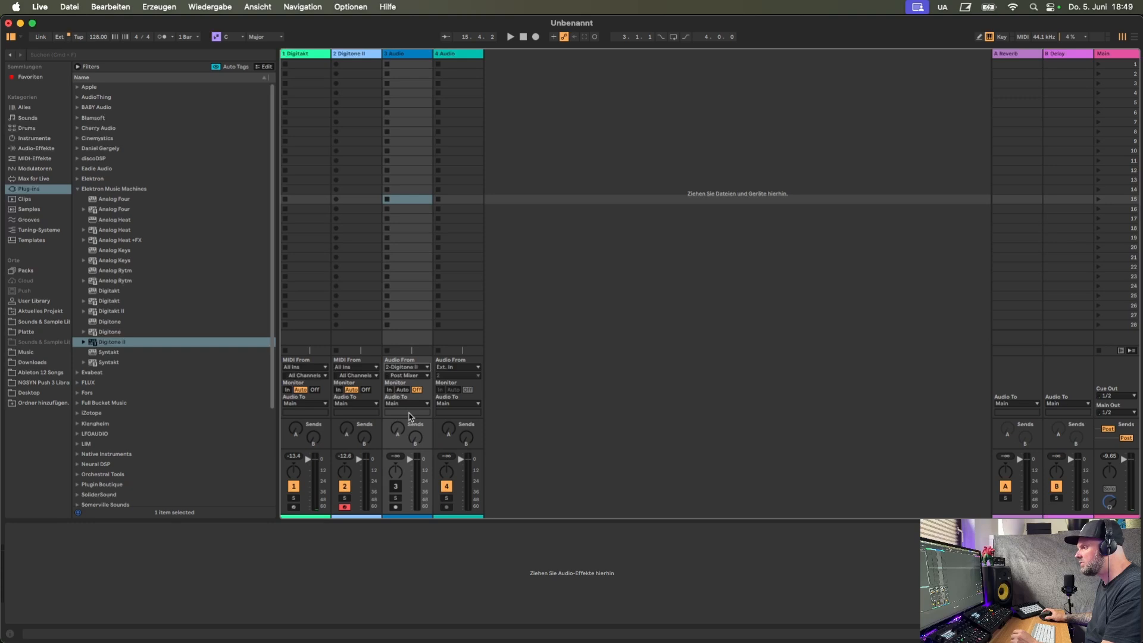
left_click(416, 390)
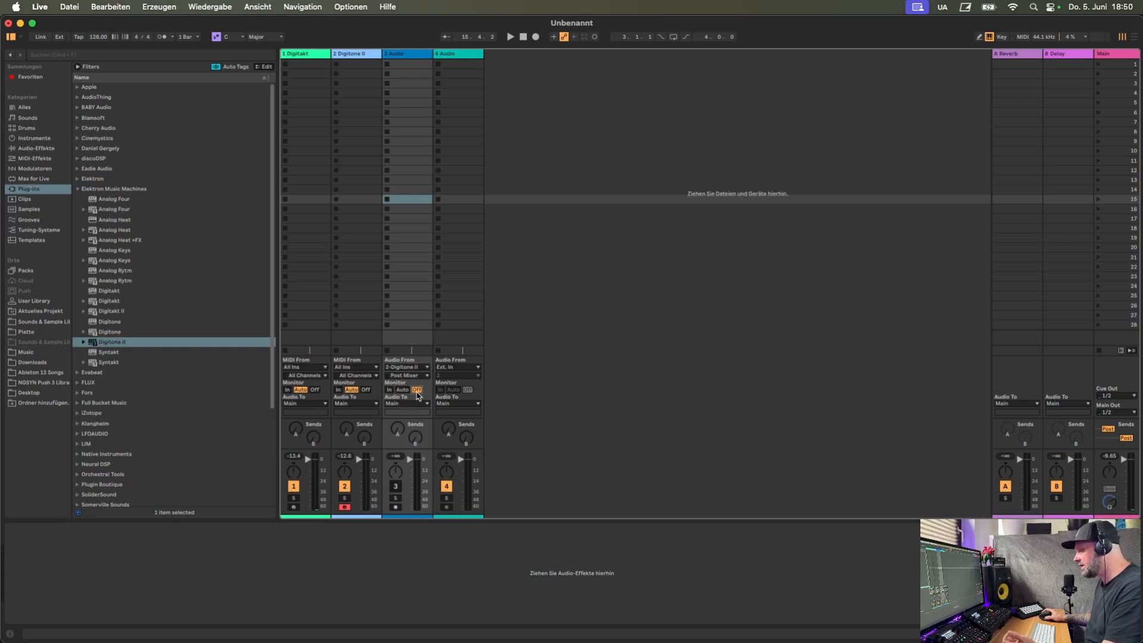
Try the "Reduzierte Latenz beim Monitoring" option and switch it back off.
left_click(359, 9)
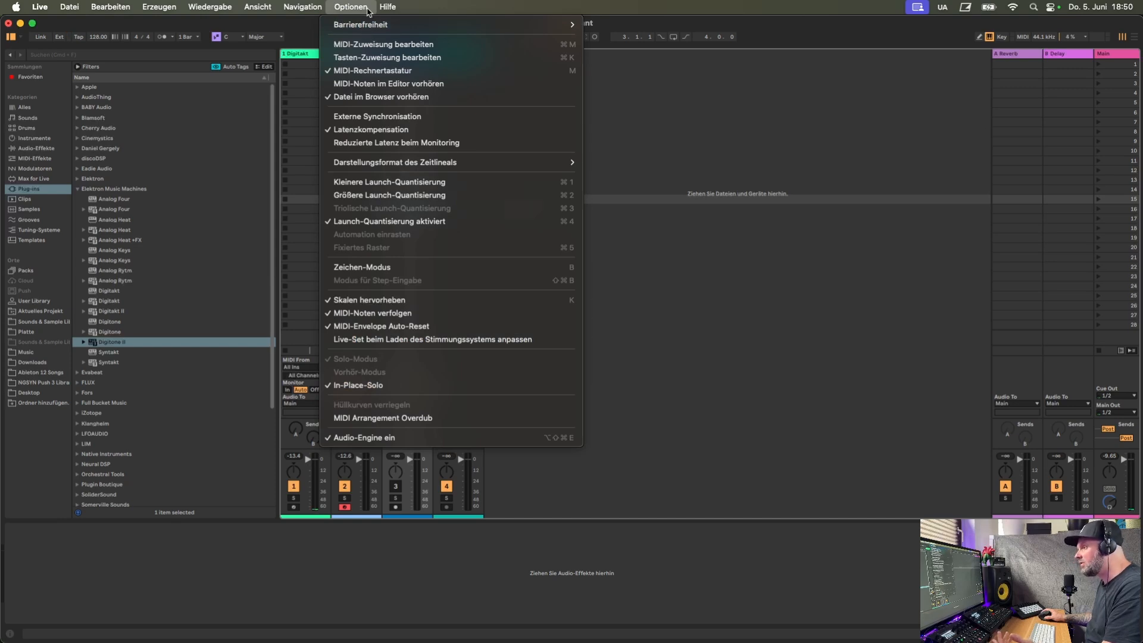
left_click(386, 143)
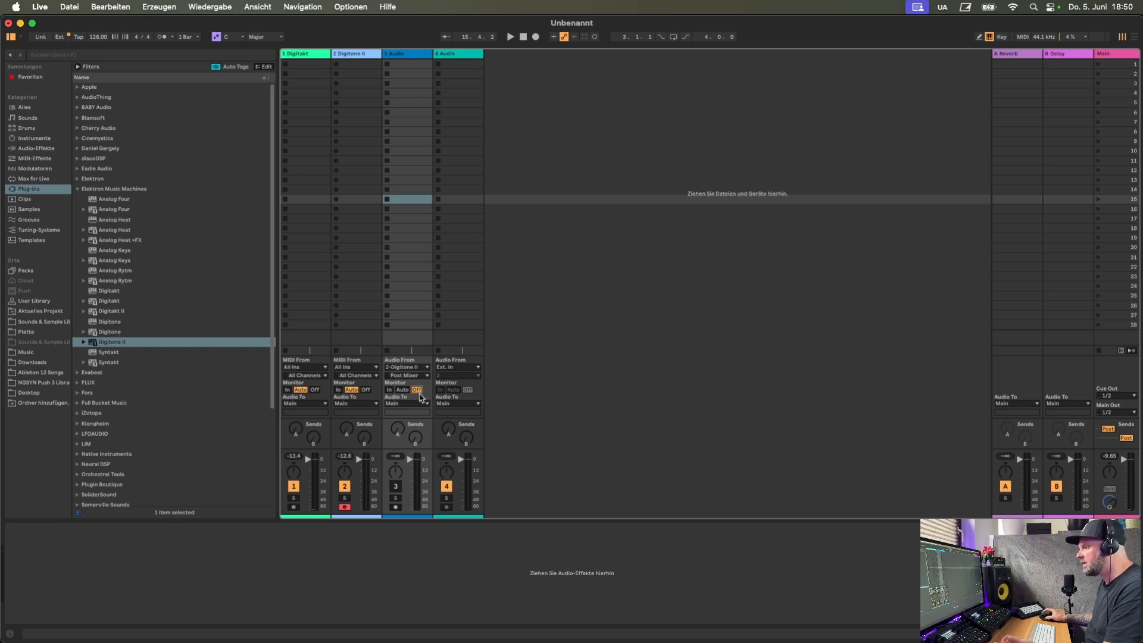
left_click(361, 7)
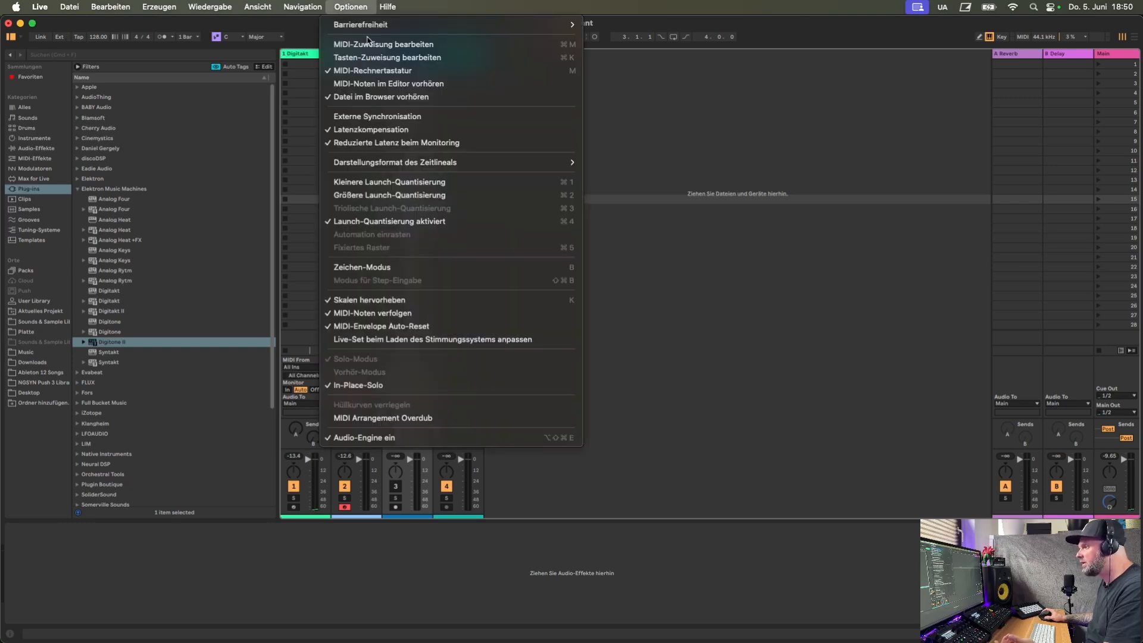
left_click(369, 145)
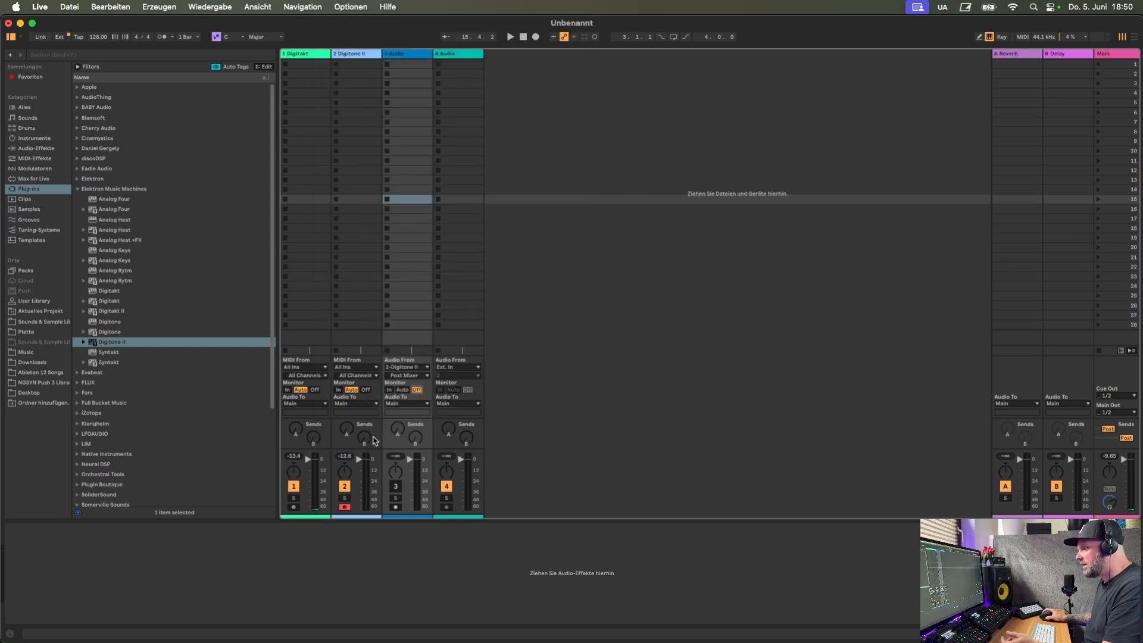
Arm audio track 3 for recording, and mute audio track 4 with its input set to 1-Digitakt and monitoring Off.
left_click(395, 507)
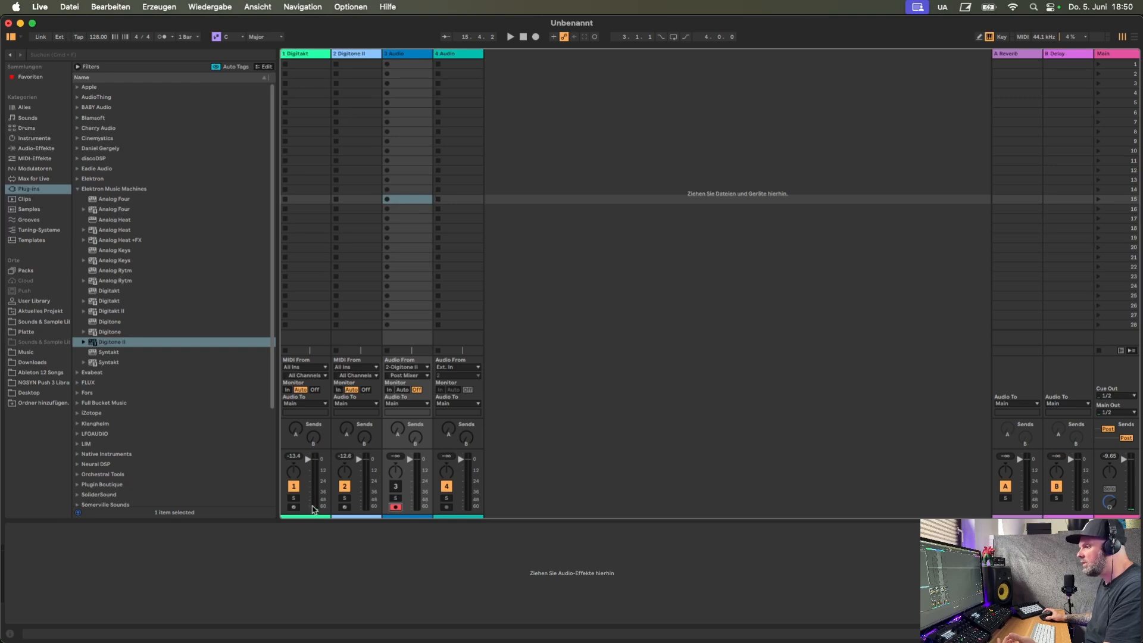
left_click(295, 488)
key("F1")
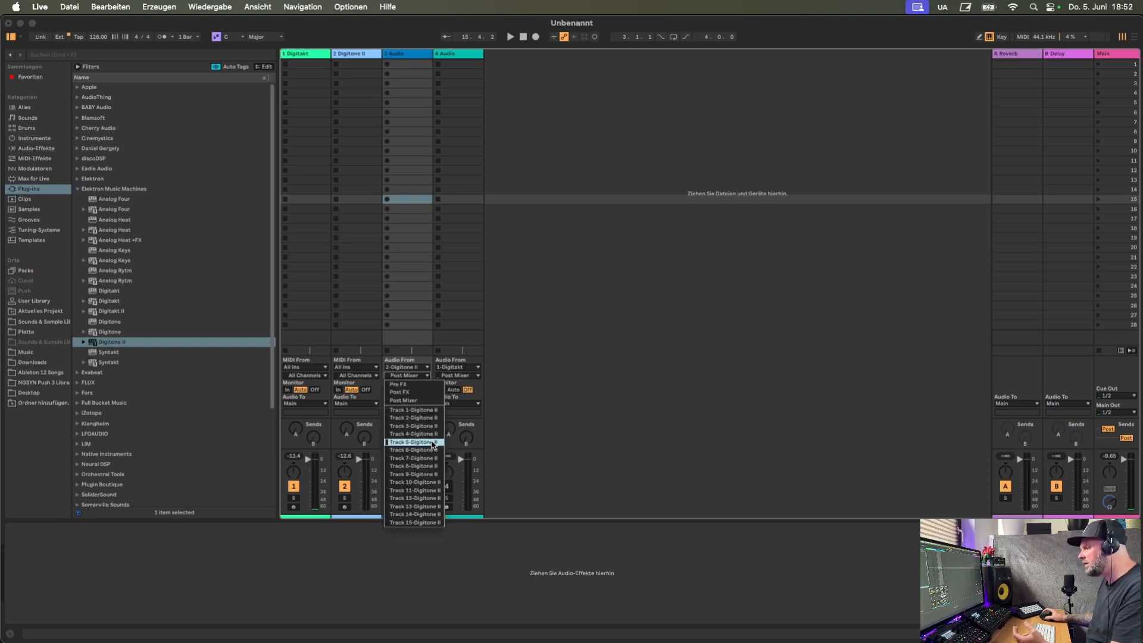
left_click(509, 437)
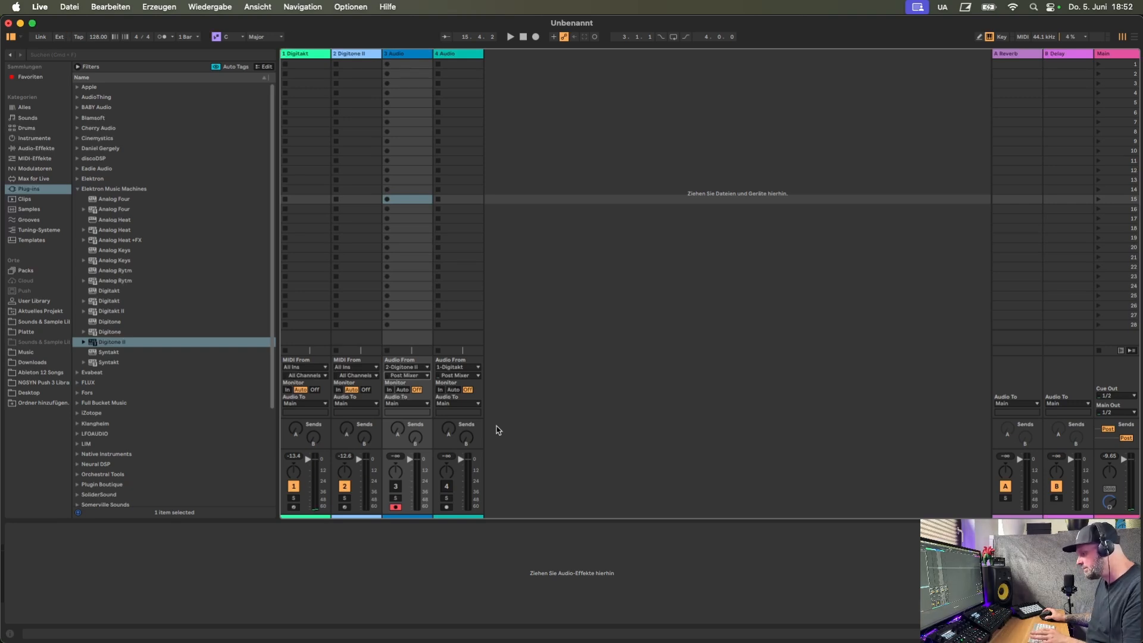
Mute the Digitakt track and record the Digitone II signal into the first clip slot of audio track 3.
key("space")
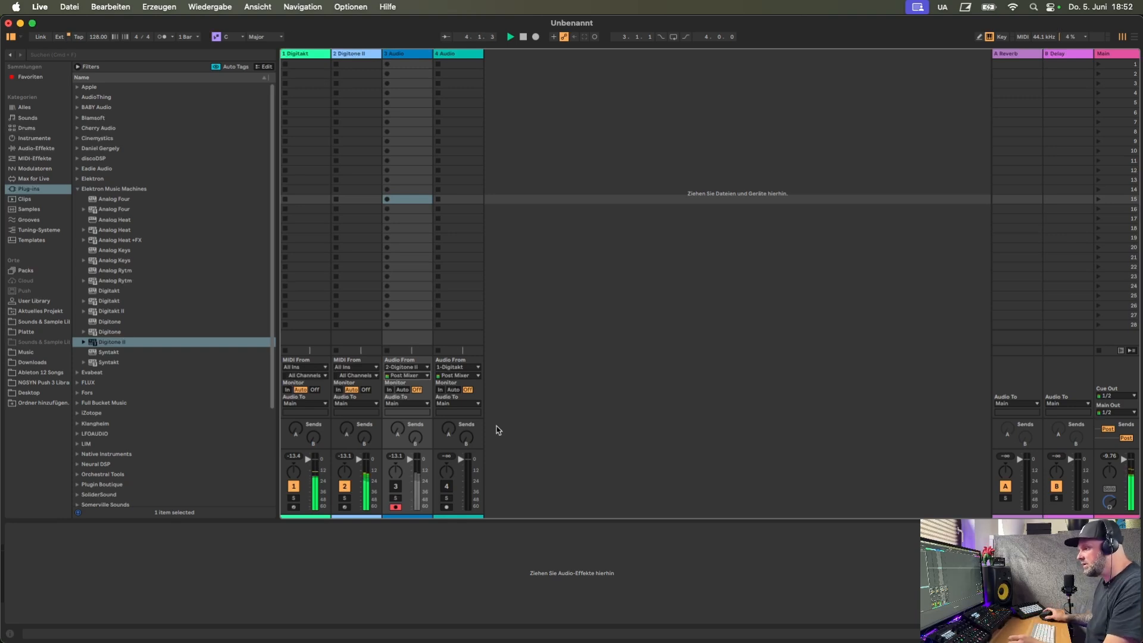
left_click(294, 486)
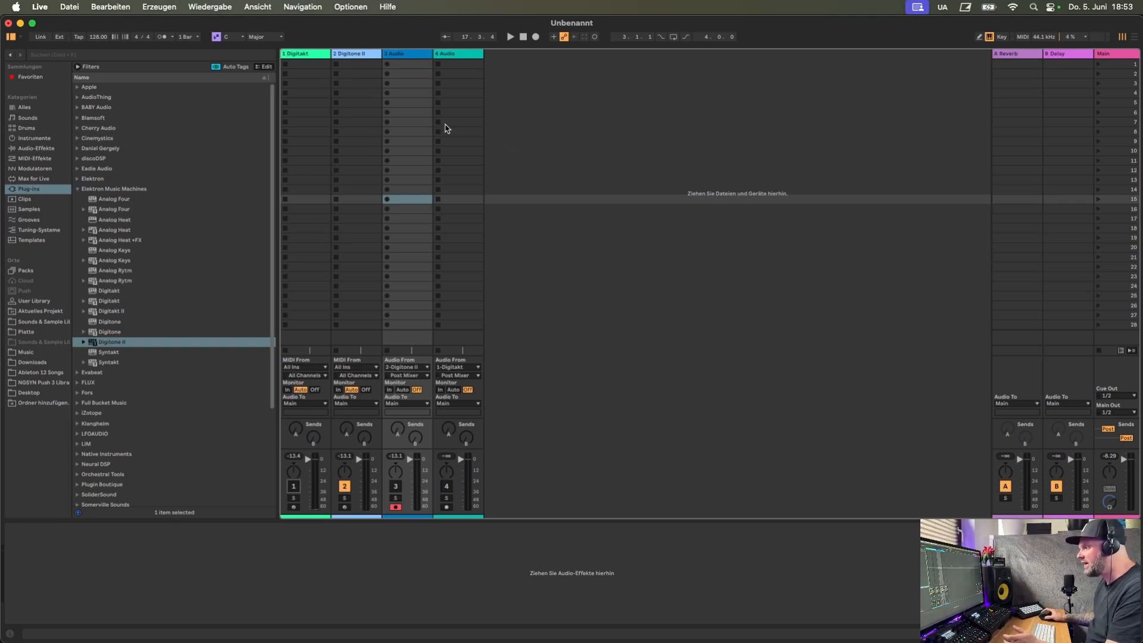
left_click(388, 65)
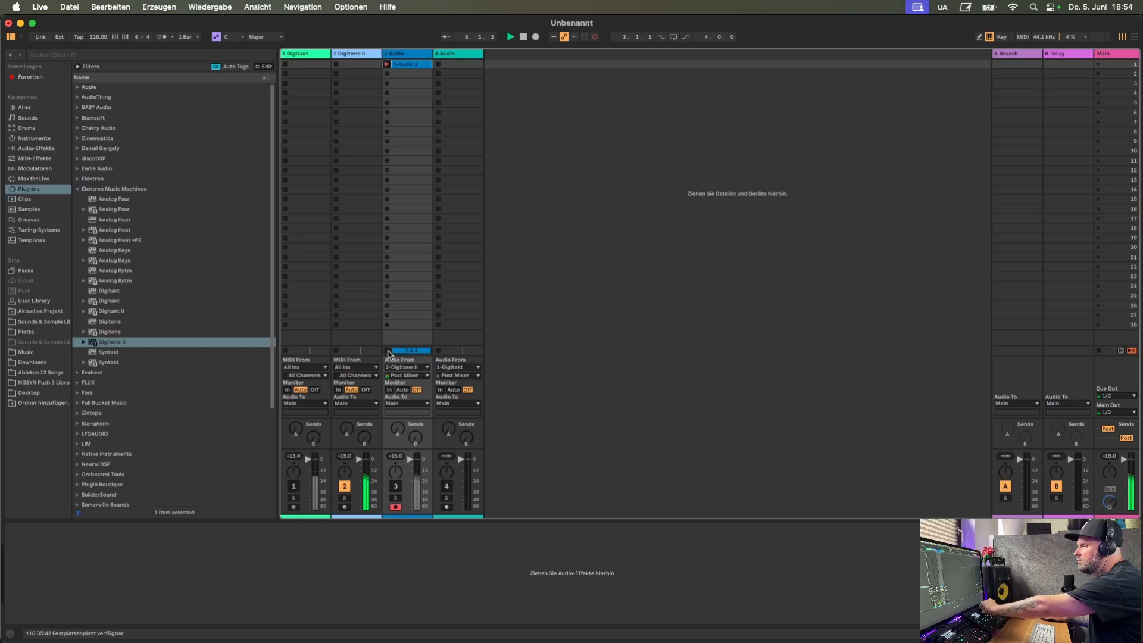
left_click(387, 351)
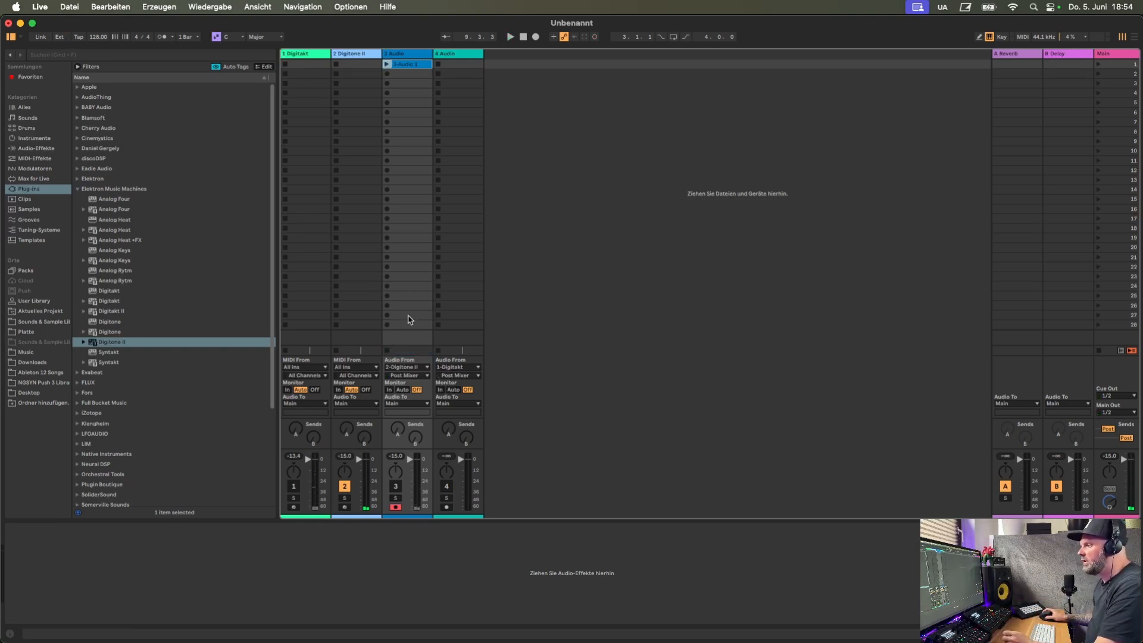
Rename the recorded clip in the first slot of track 3 as "Bassline 1".
right_click(419, 69)
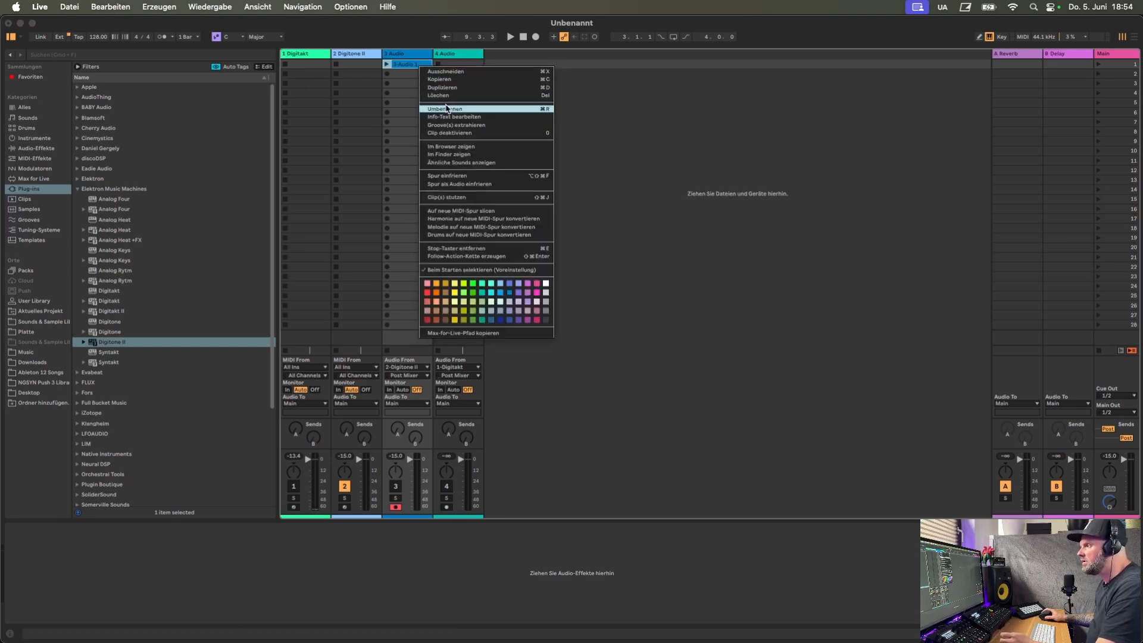
left_click(447, 109)
type("Bassline")
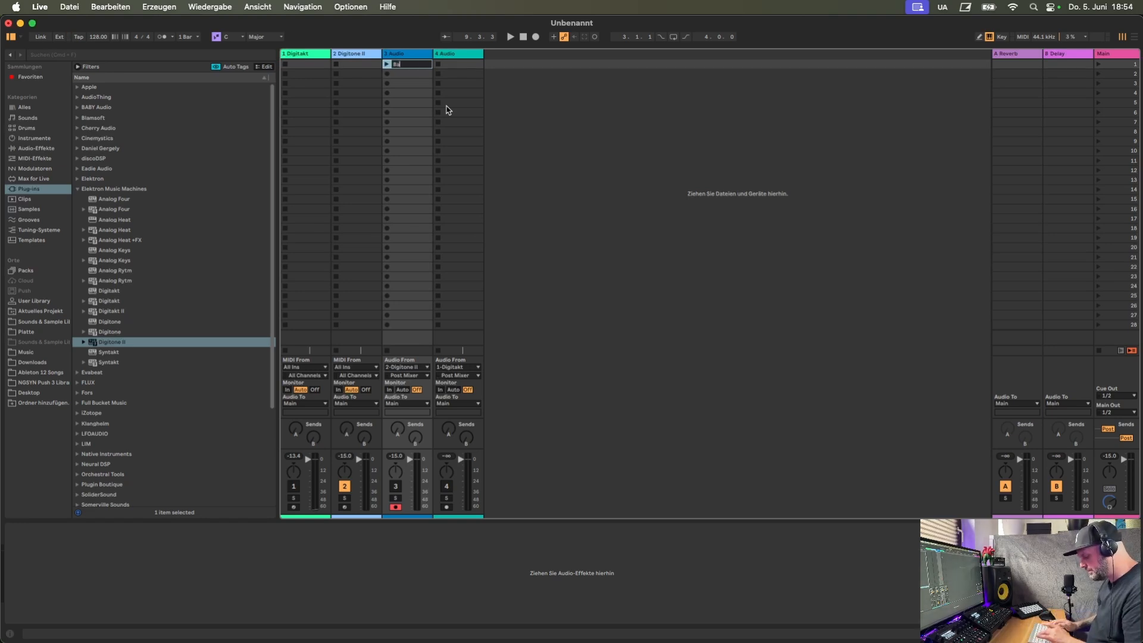
type(" 1")
key("Return")
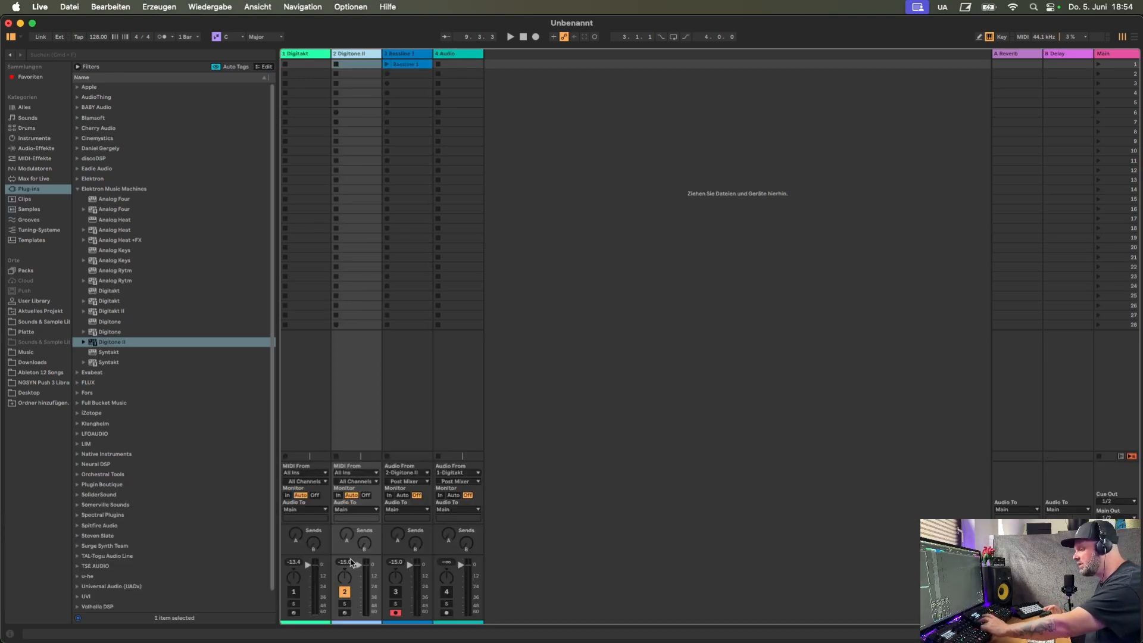
Record a second Digitone II clip into slot 2 of track 3 and move it to the first slot of track 4.
key("space")
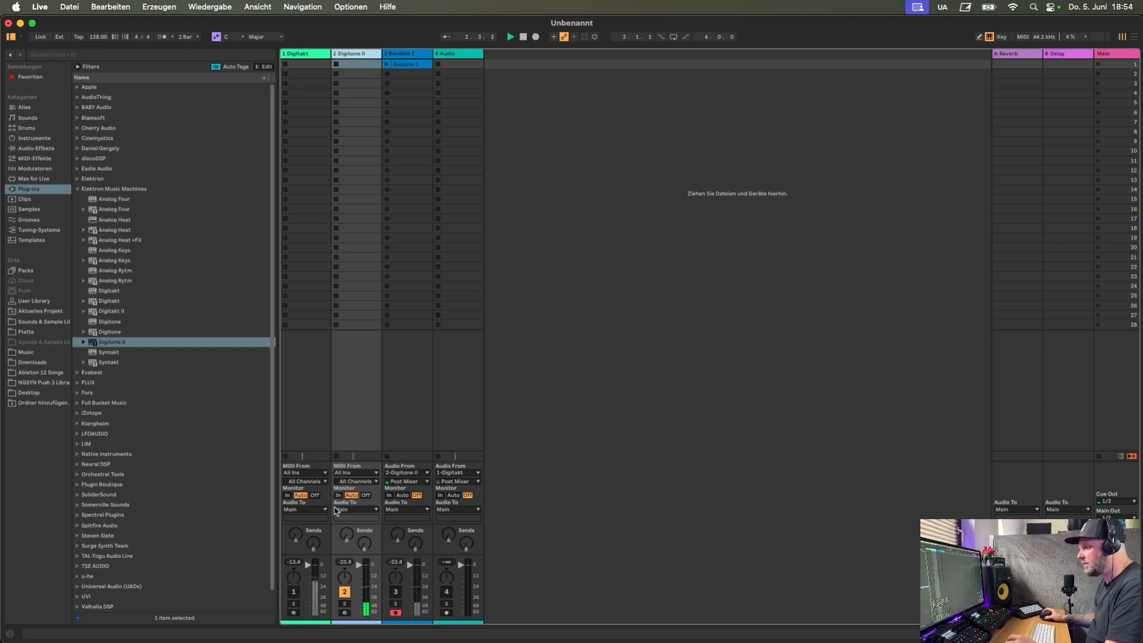
left_click(387, 74)
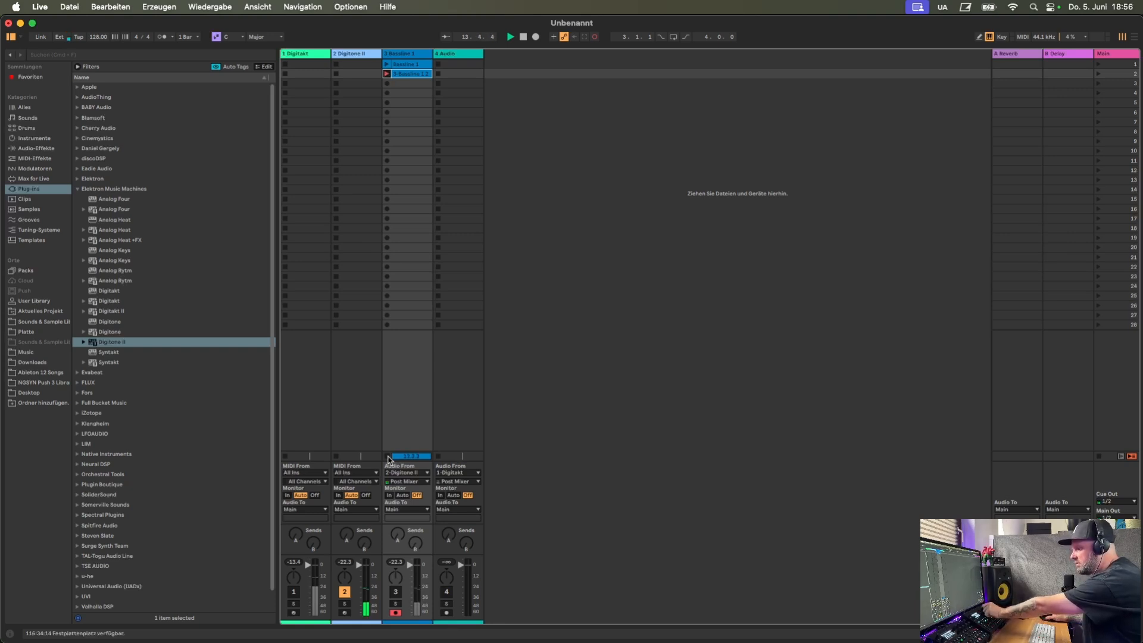
left_click(388, 458)
left_click_drag(408, 74, 444, 65)
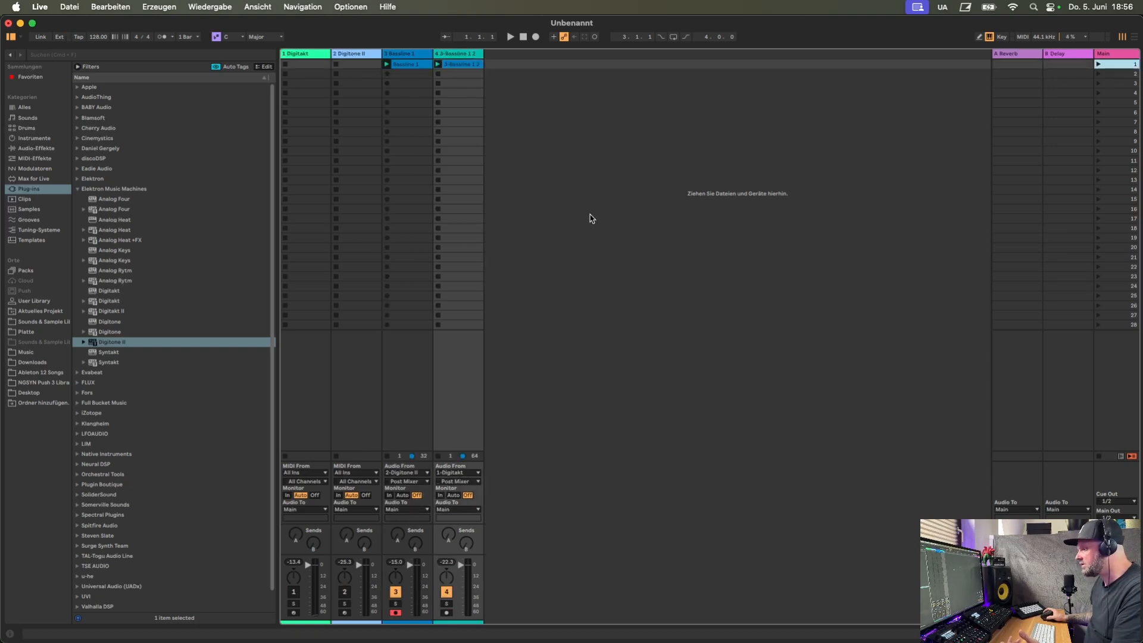
Play back the set and solo the Digitakt and Digitone II tracks in turn to compare their signals.
key("space")
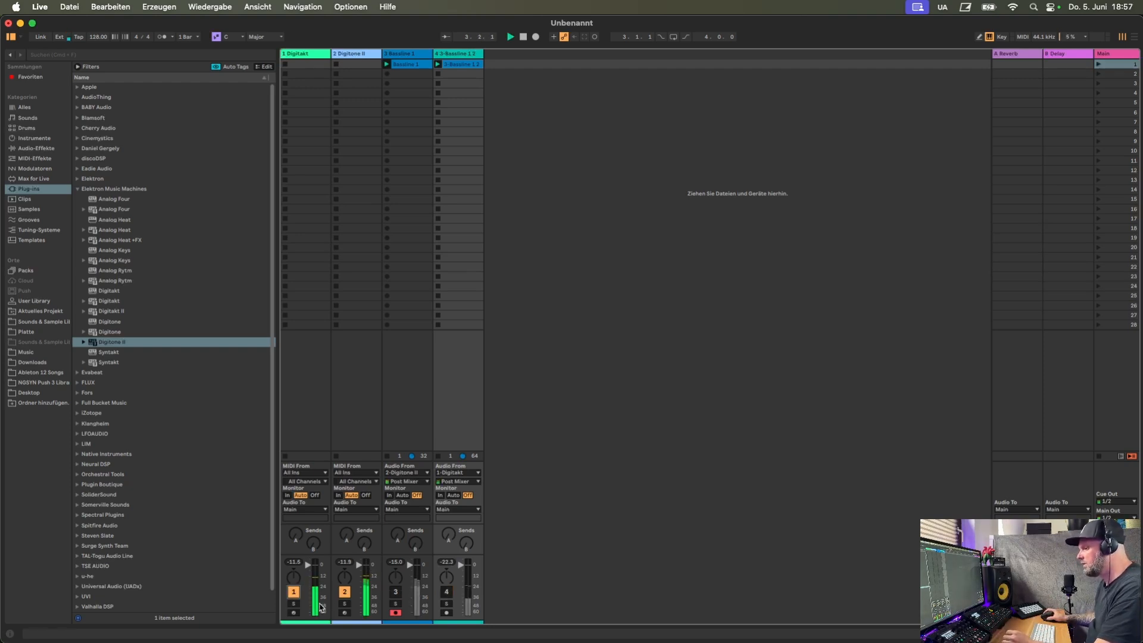
left_click(293, 604)
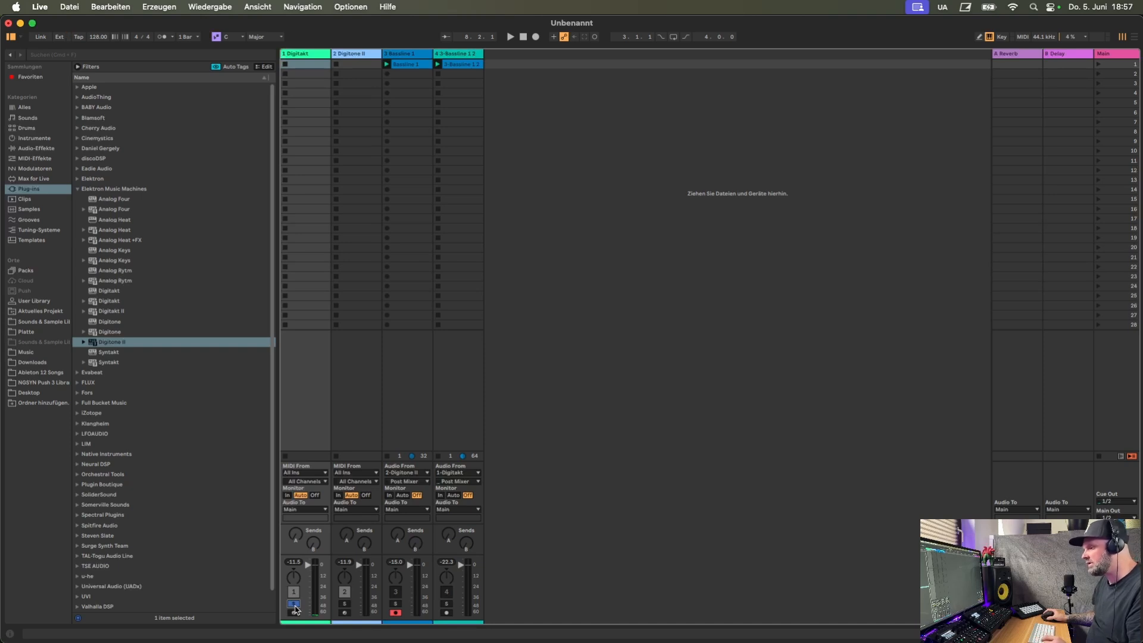
left_click(346, 605)
key("space")
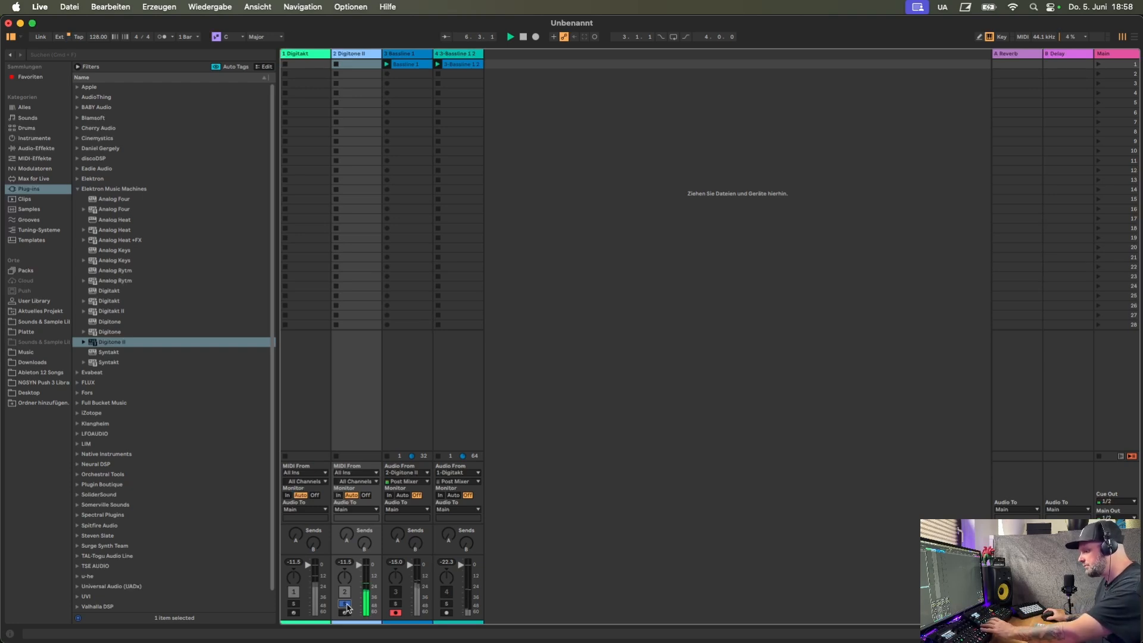
key("space")
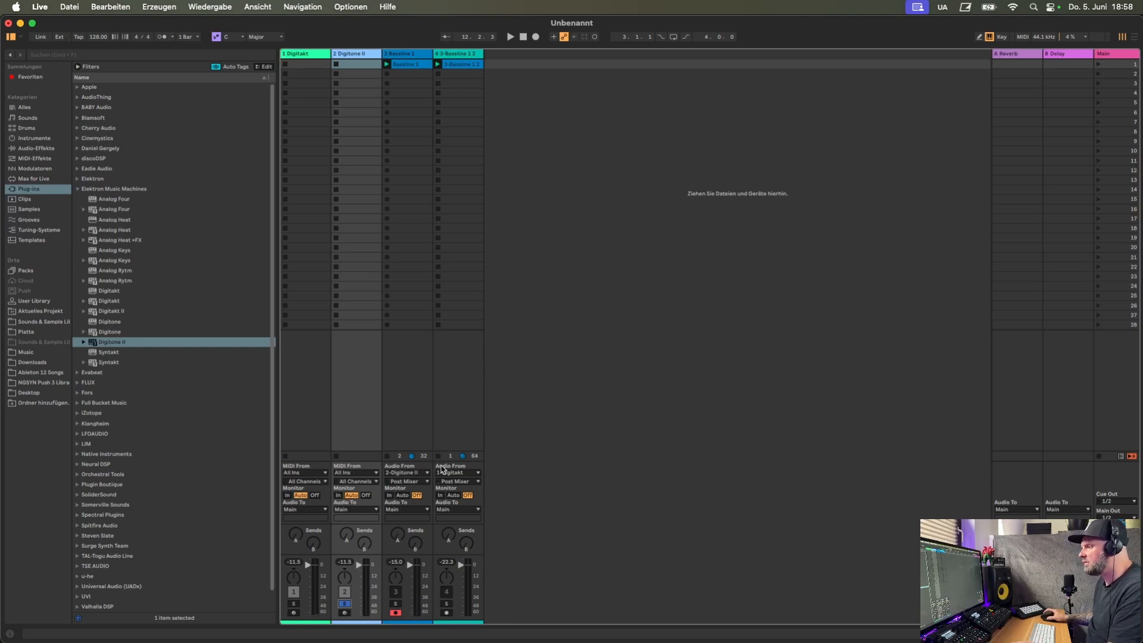
Record another Digitone II clip into slot 2 of track 3 and move it to the first slot of a new audio track 5.
left_click(439, 457)
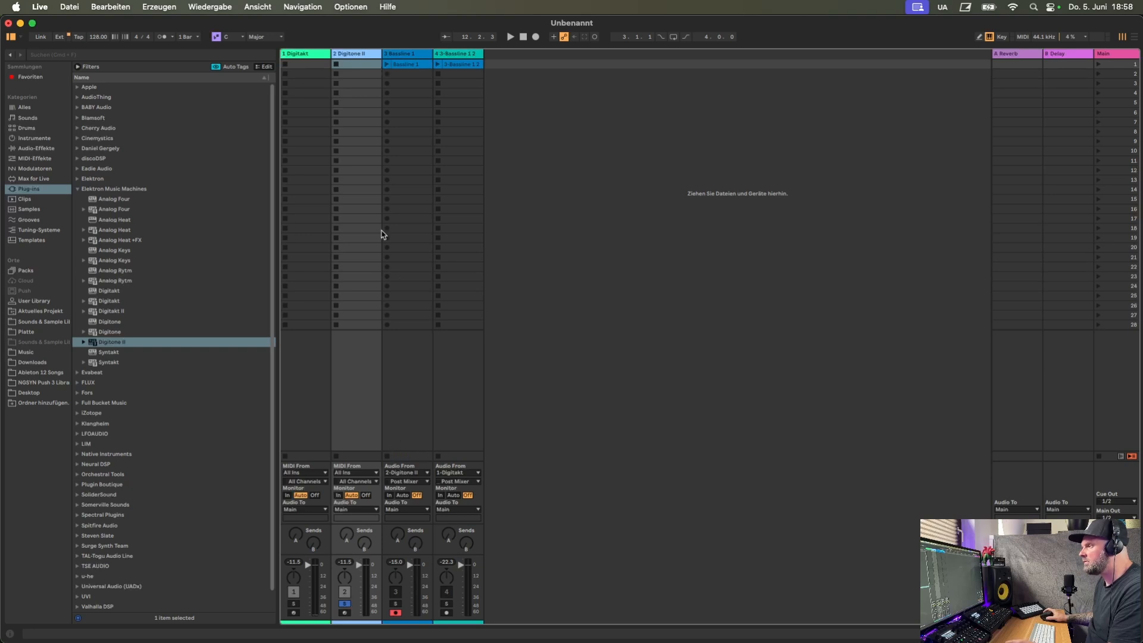
left_click(388, 74)
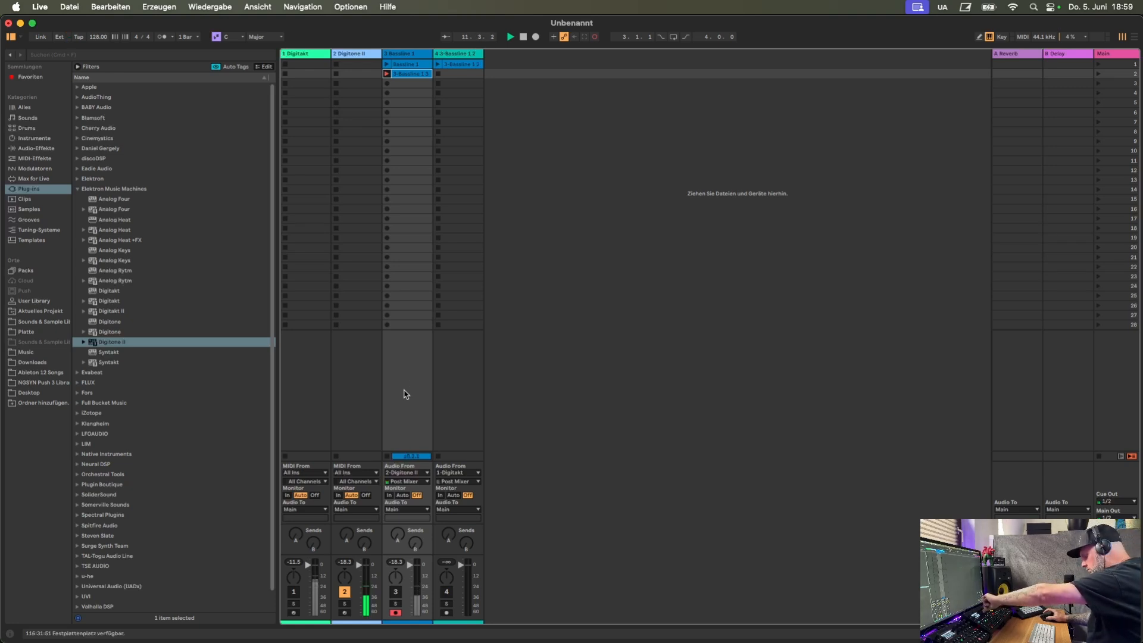
left_click(387, 456)
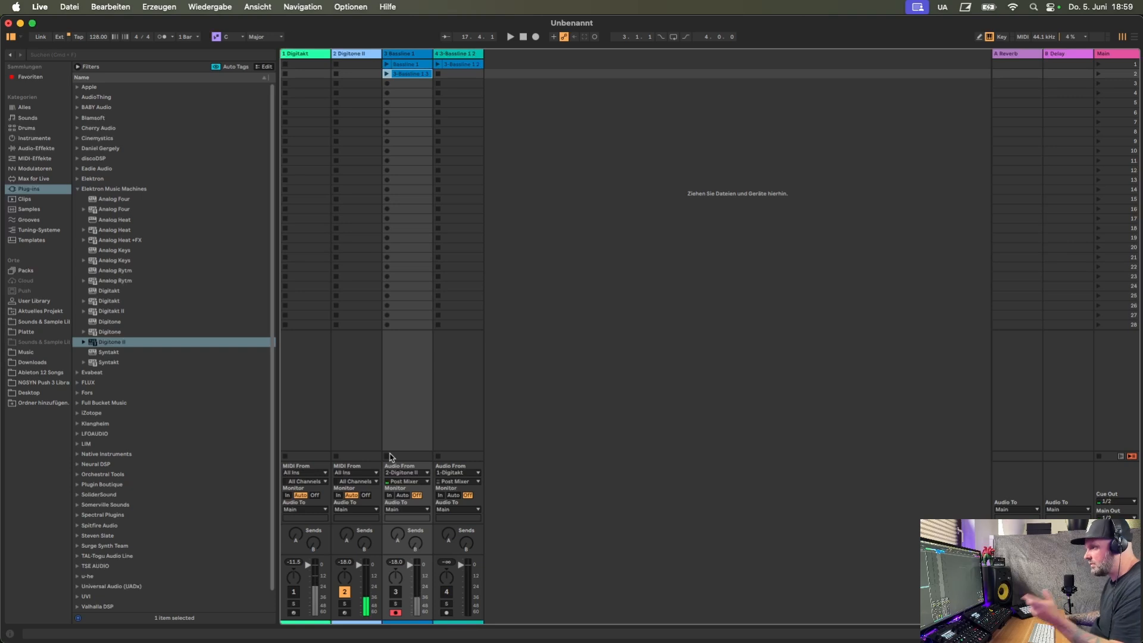
right_click(498, 65)
left_click(521, 74)
left_click_drag(422, 73, 507, 64)
Rename the clip in the first slot of track 4 as "Perc Loop 1".
right_click(472, 64)
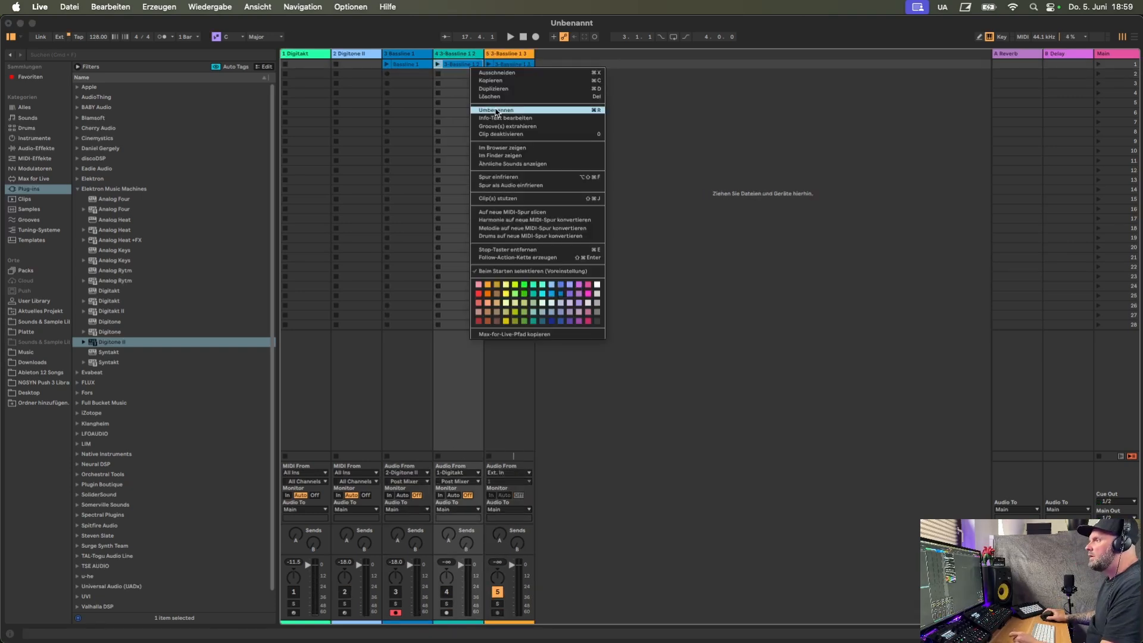
left_click(497, 110)
type("Perc Loo")
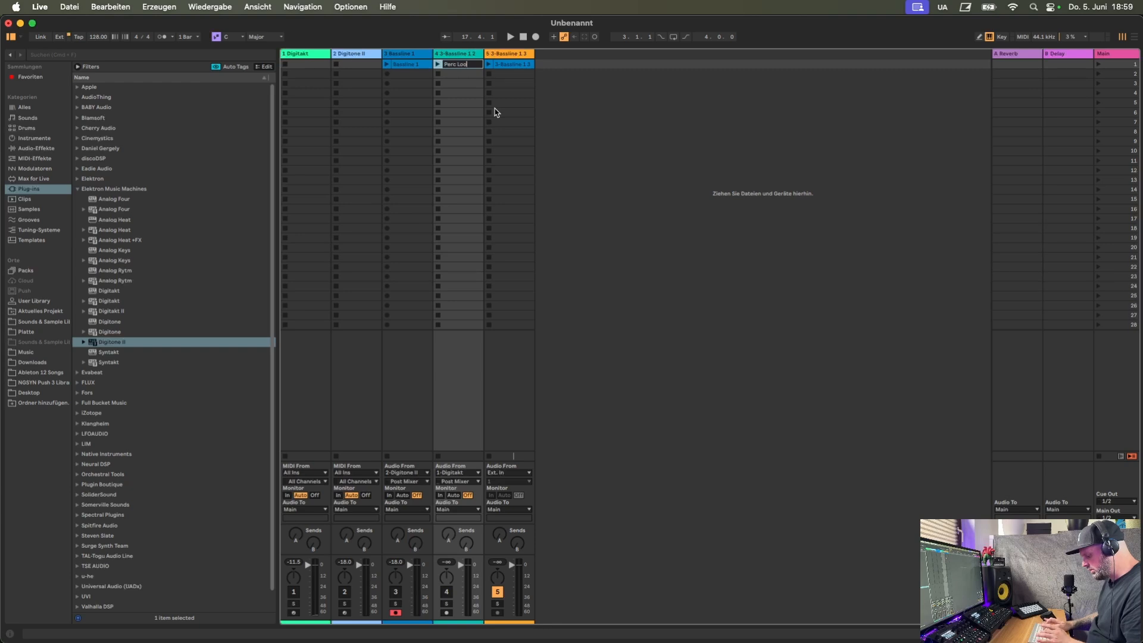
type("p 1")
key("Return")
Rename the clip in the first slot of track 5 as "Pluck Melo 1".
left_click(517, 66)
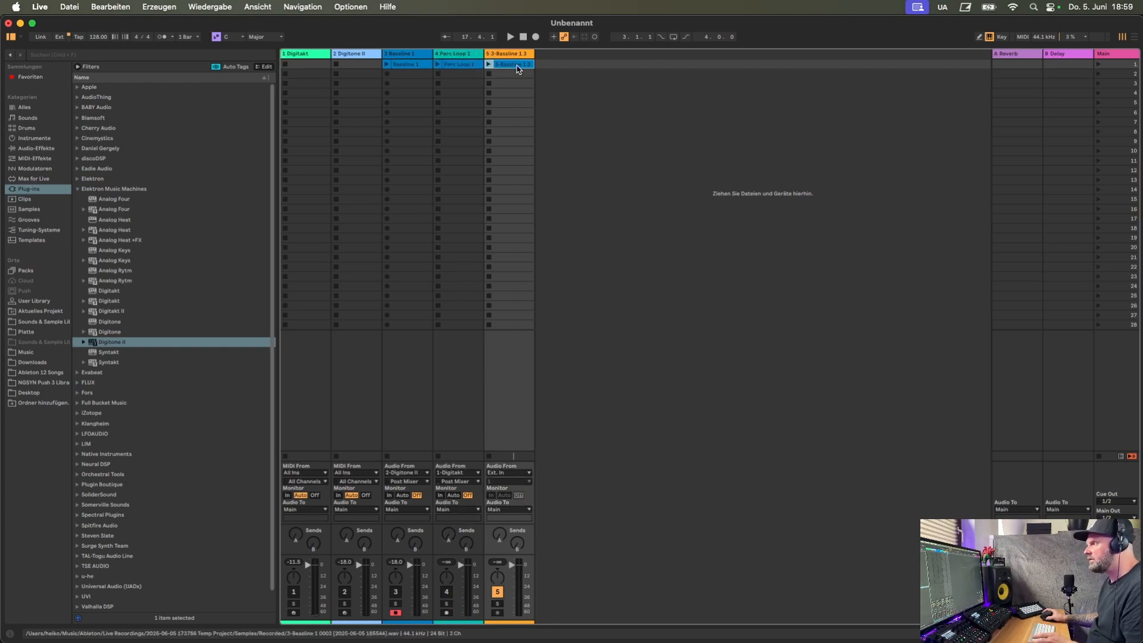
right_click(517, 66)
left_click(539, 113)
type("Pluck M")
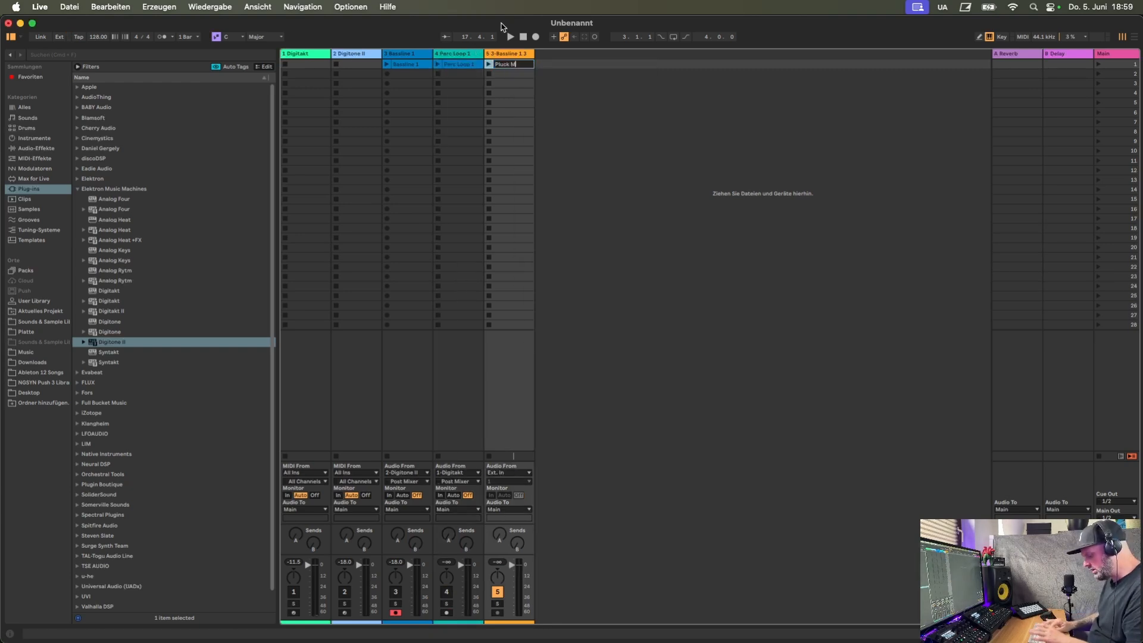
type("elo 1")
key("Return")
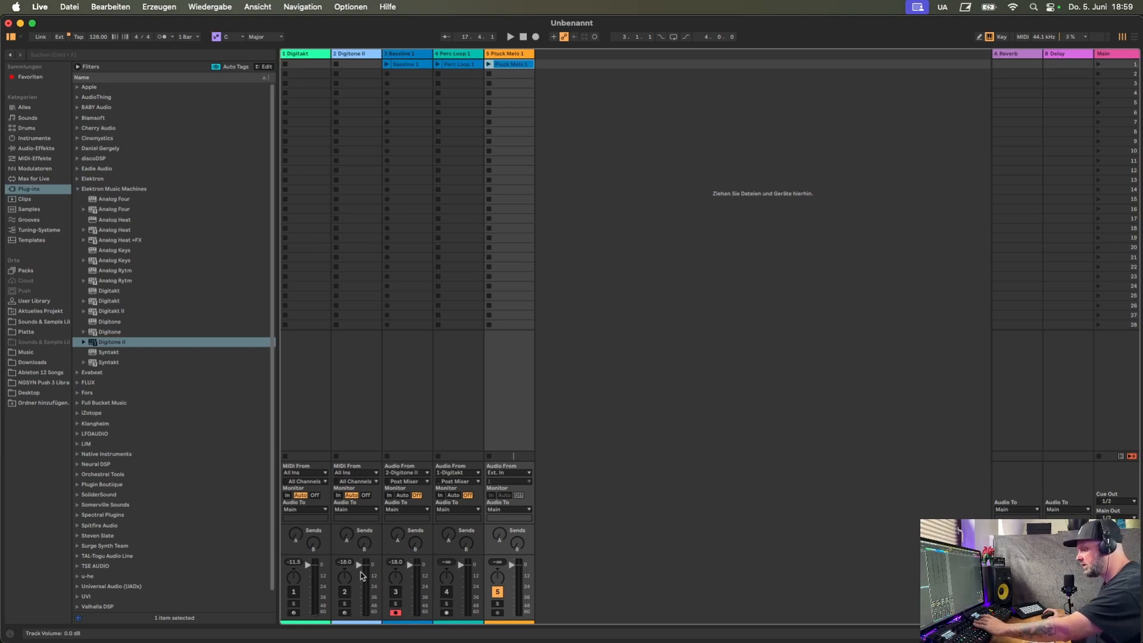
Unmute the Digitone II track and record a new clip from it into slot 2 of track 3.
left_click(347, 593)
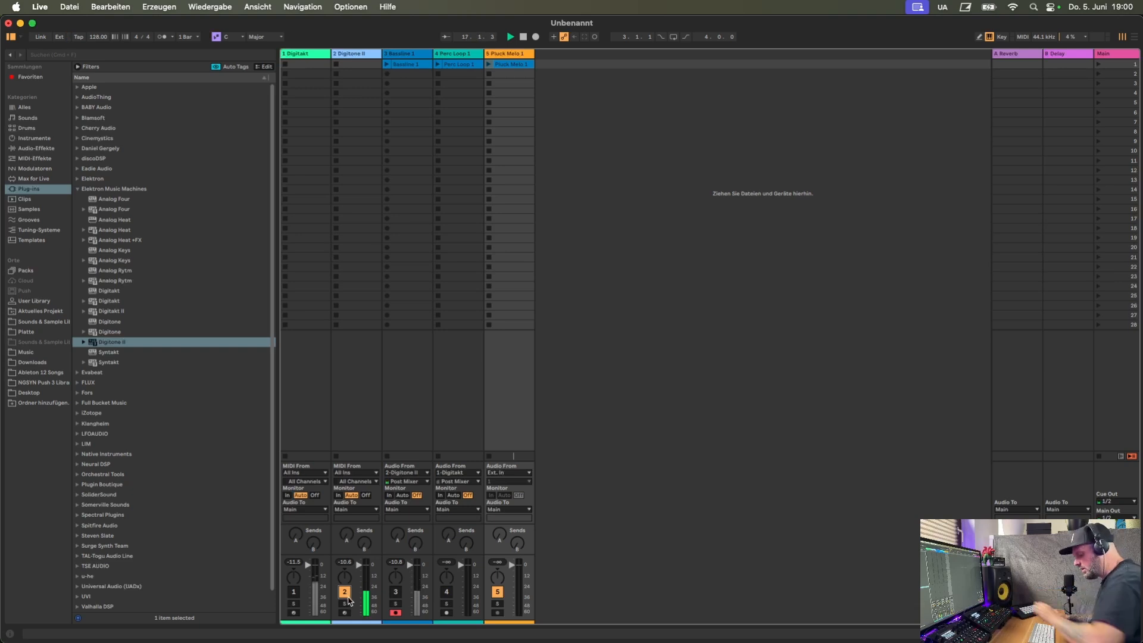
key("space")
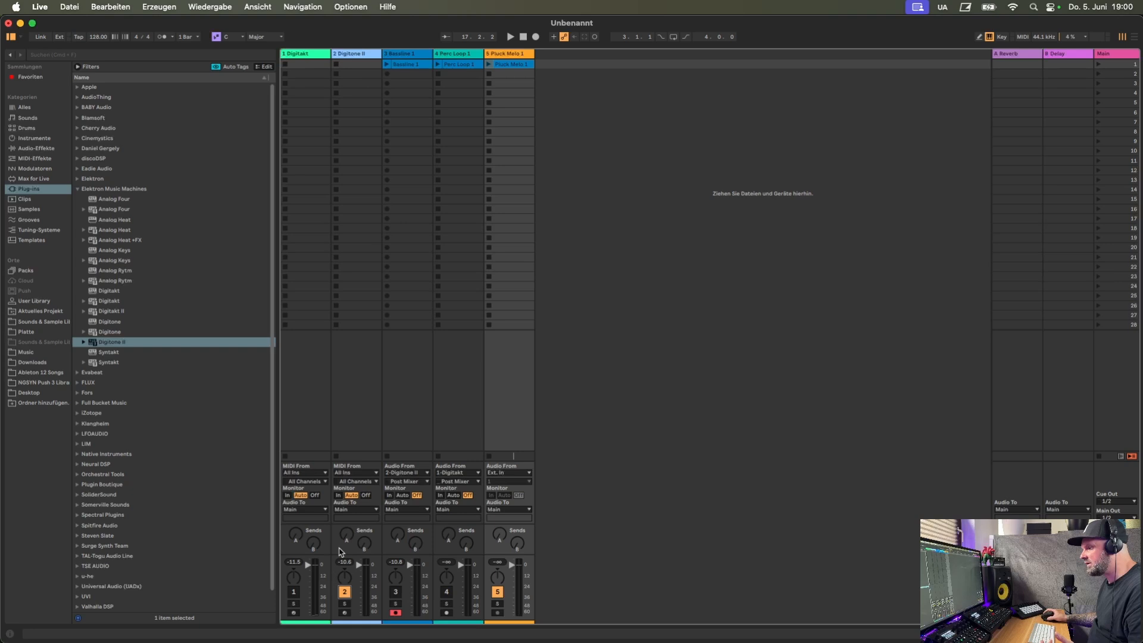
left_click(386, 74)
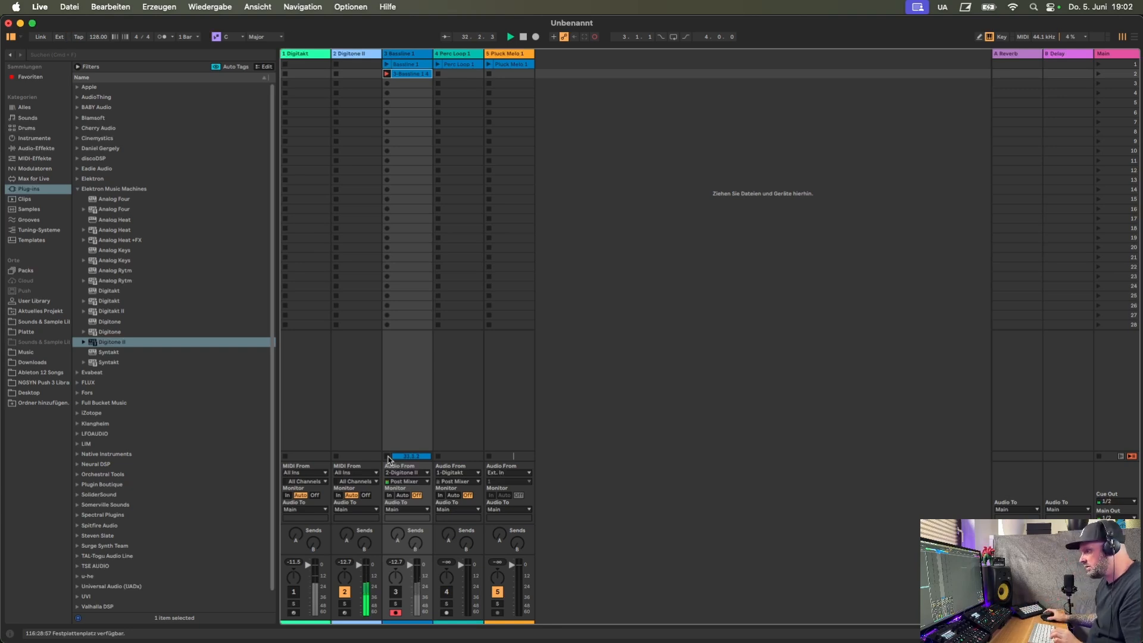
left_click(388, 458)
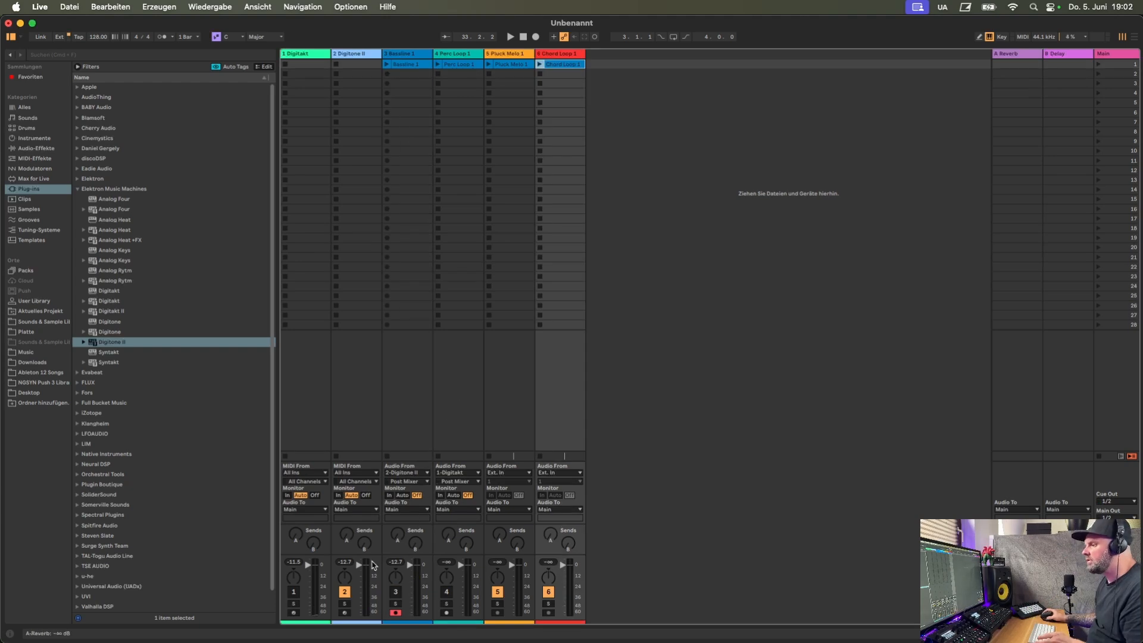
Mute the Digitone II track, unmute the Digitakt track, and play the recorded clips alongside it.
left_click(345, 591)
left_click(294, 592)
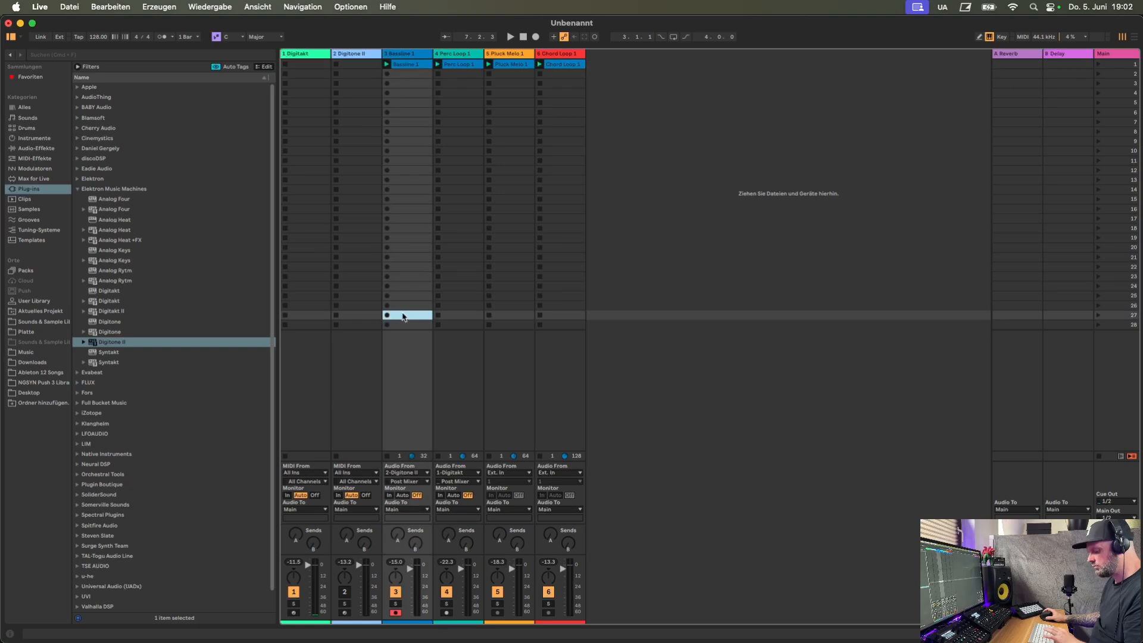
key("space")
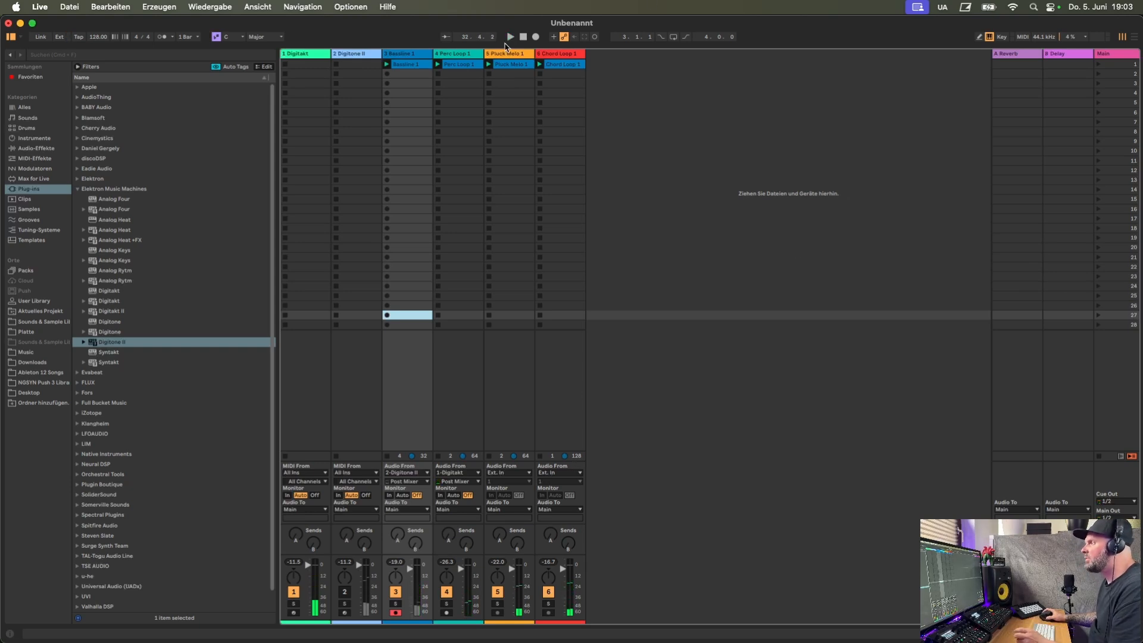
left_click(524, 37)
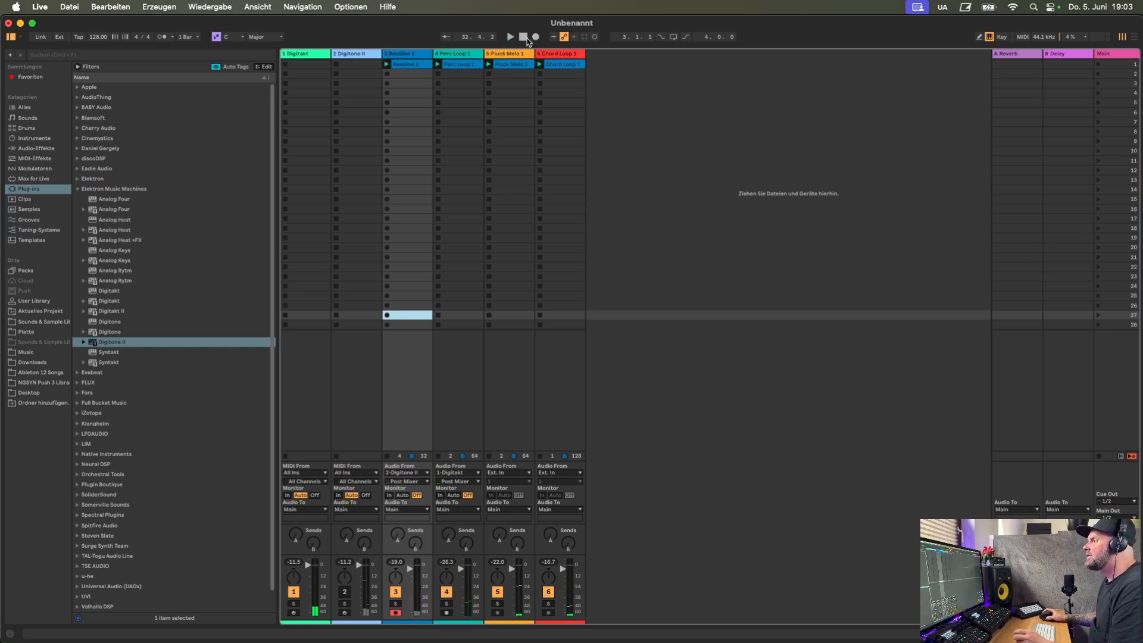
left_click(1117, 64)
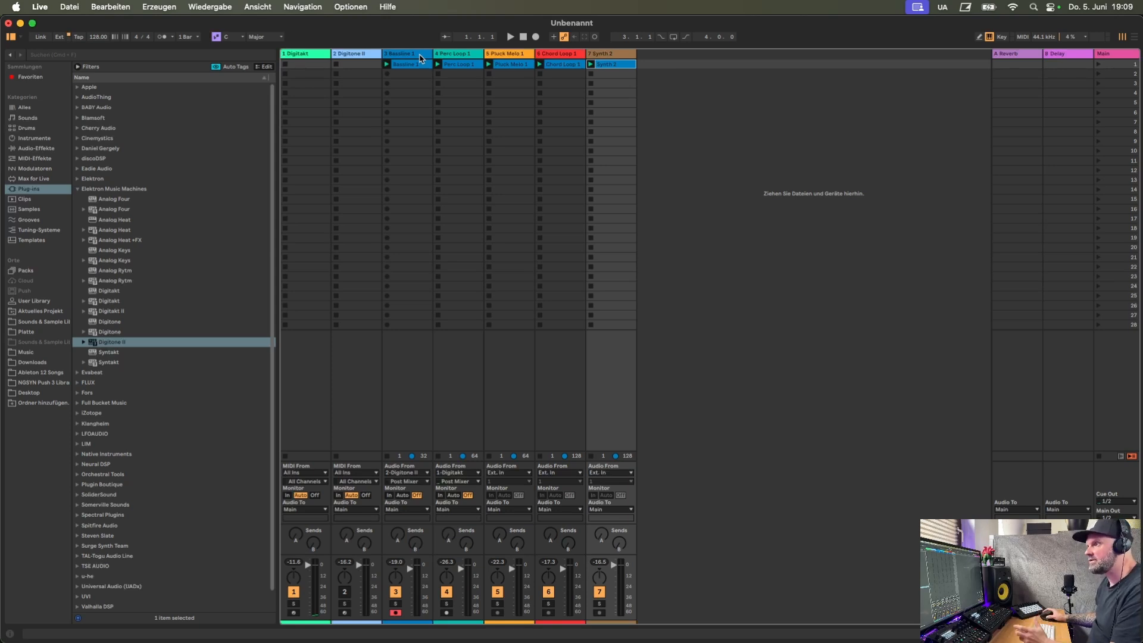
Add an EQ Eight to the Bassline 1 track and make band 1 a low cut at about 37.5 Hz.
left_click(39, 149)
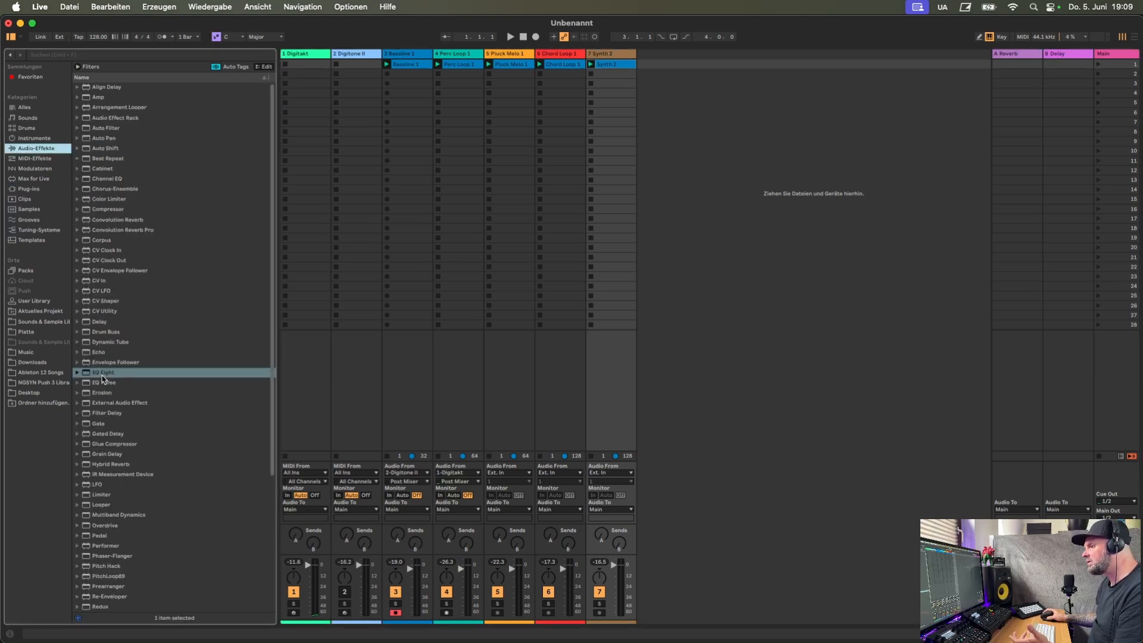
left_click_drag(103, 379, 408, 57)
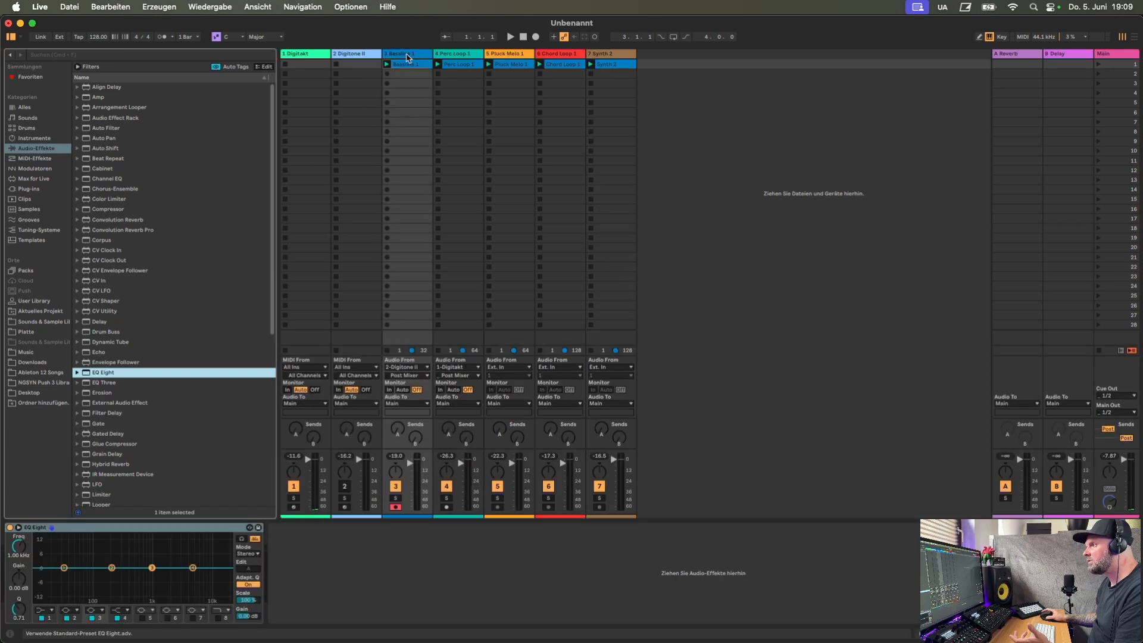
left_click(64, 569)
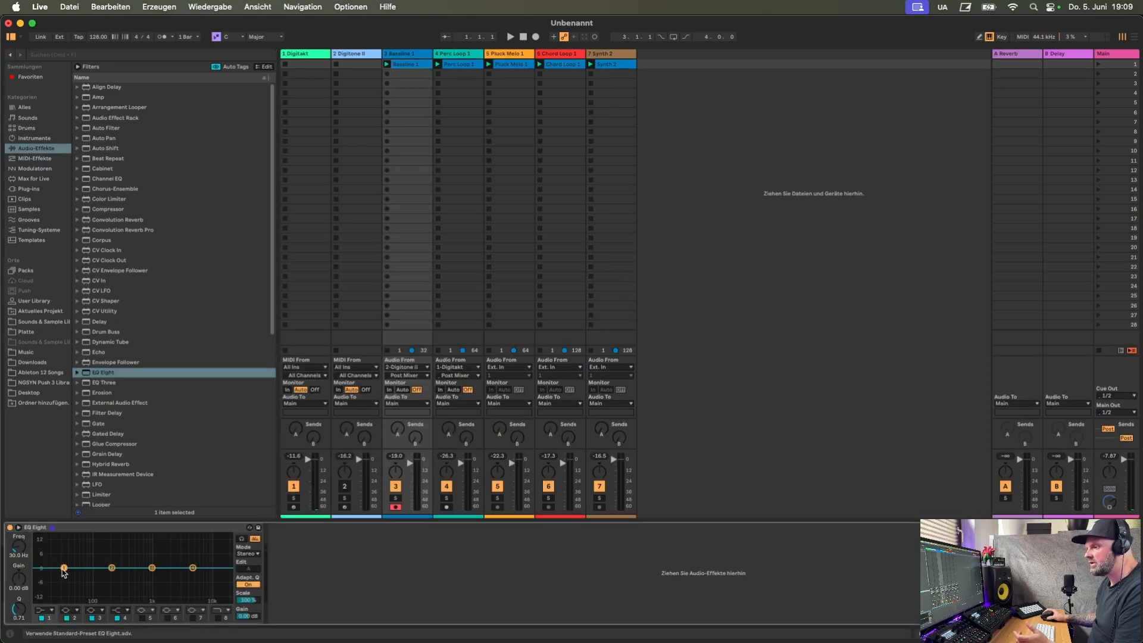
left_click(53, 610)
left_click(42, 546)
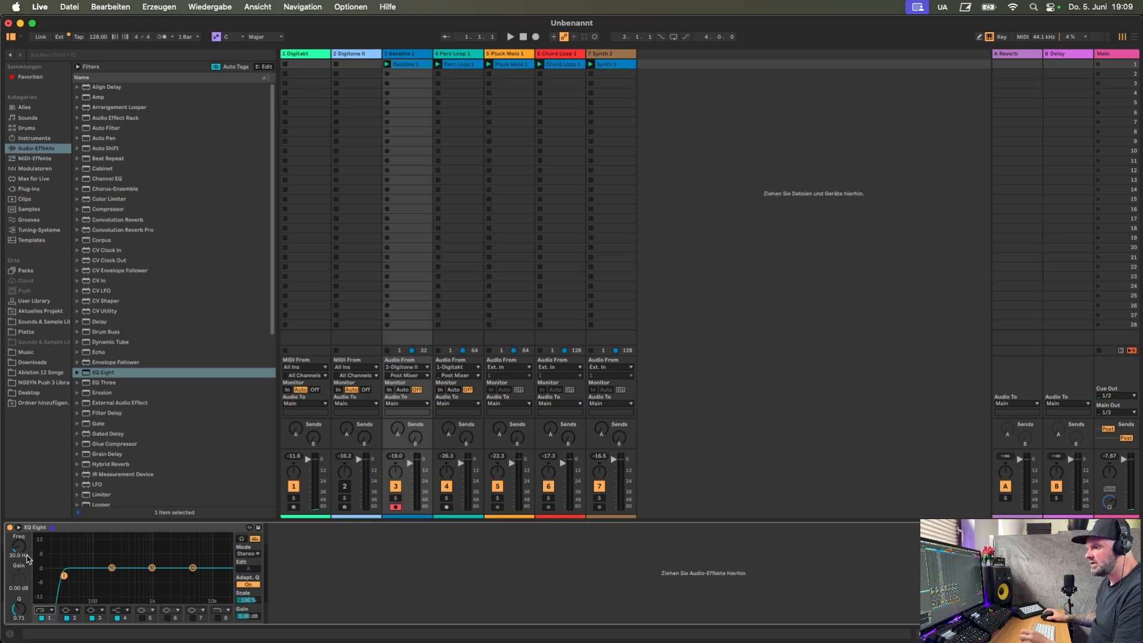
left_click_drag(65, 576, 70, 575)
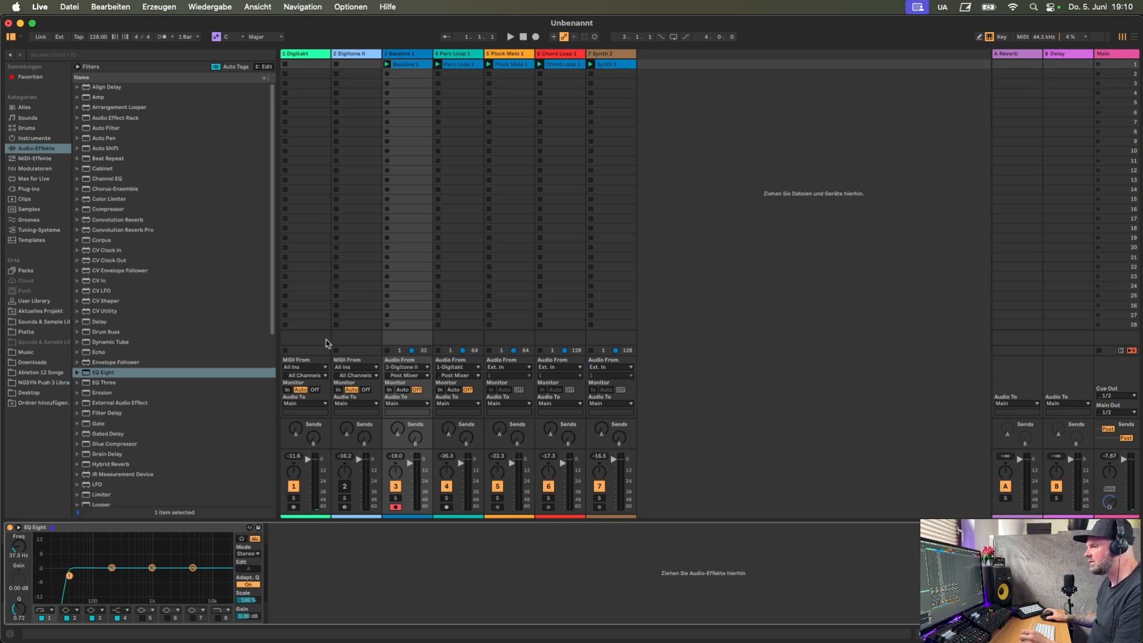
Enable band 5 of the Bassline 1 EQ Eight as a high cut at about 18.4 kHz.
left_click(143, 618)
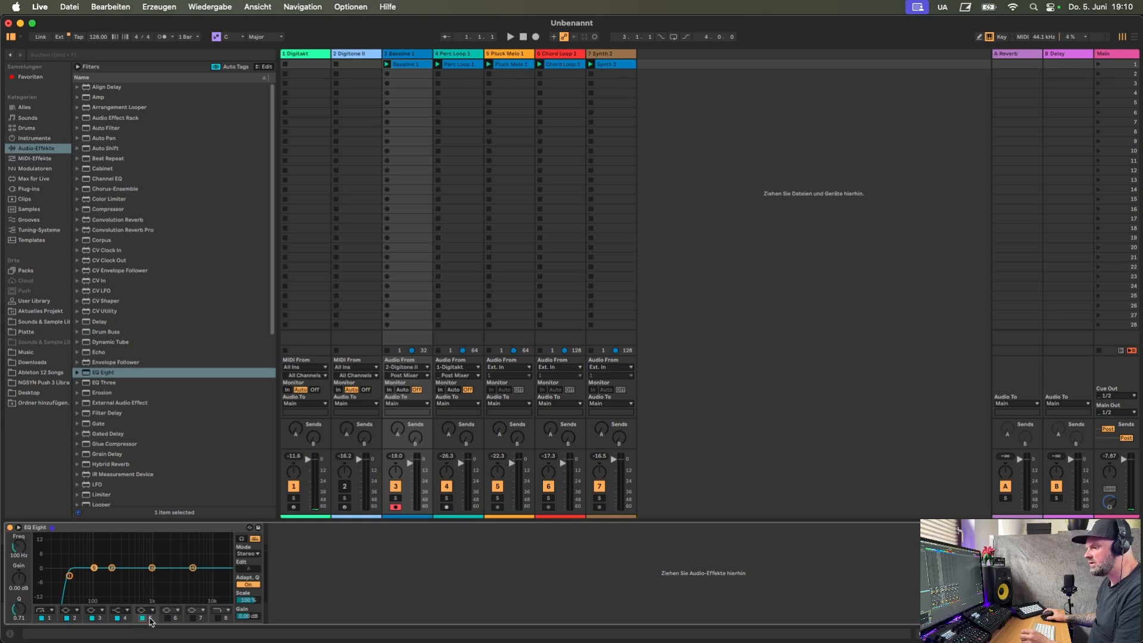
left_click(147, 611)
left_click(147, 617)
left_click_drag(94, 575, 226, 586)
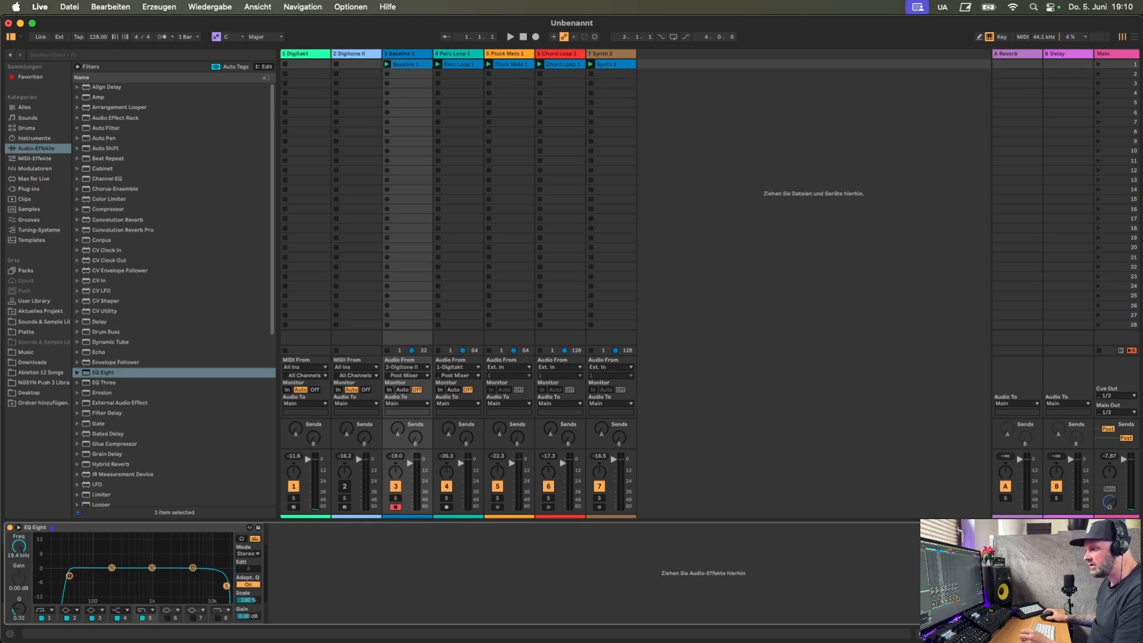
Copy the EQ Eight from the Bassline 1 track to the Perc Loop 1 track.
left_click(224, 528)
key("super+c")
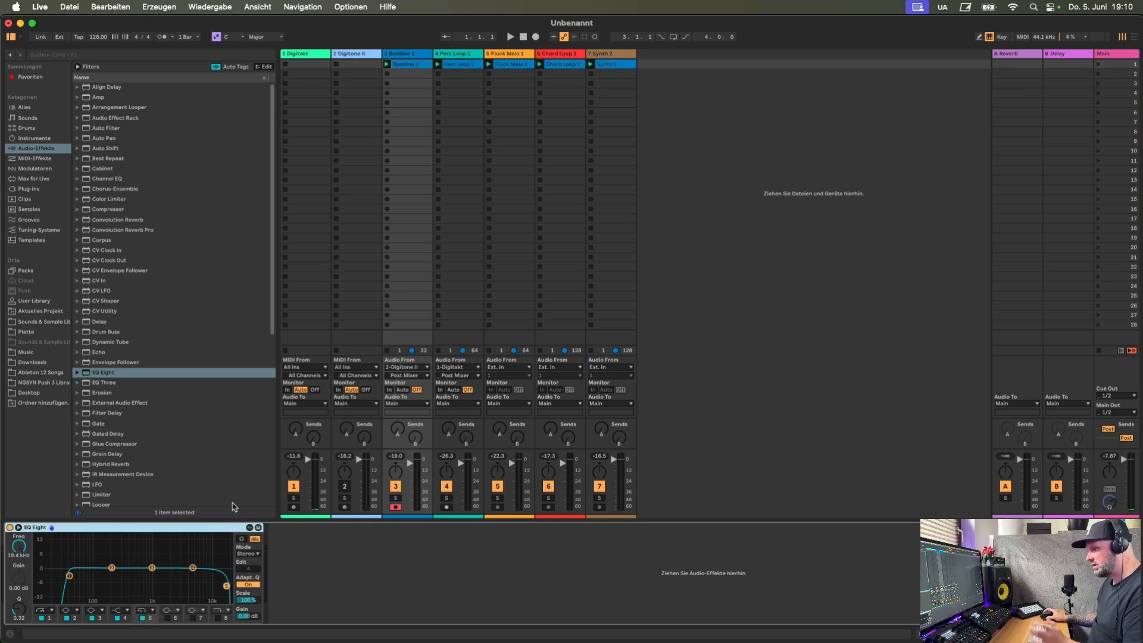
left_click(440, 55)
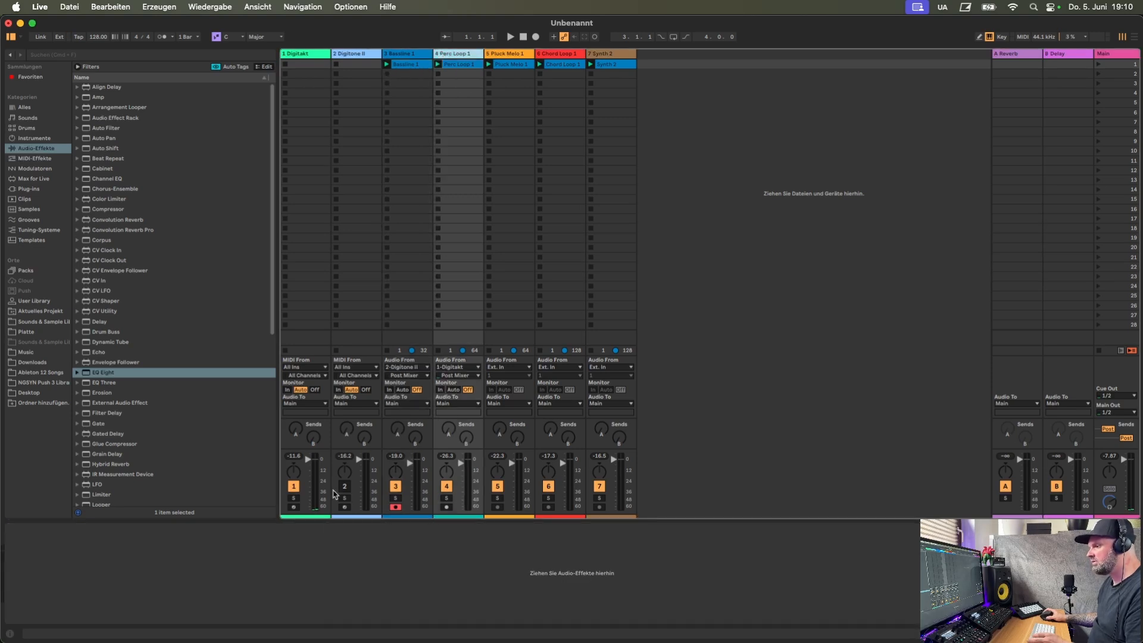
key("super+v")
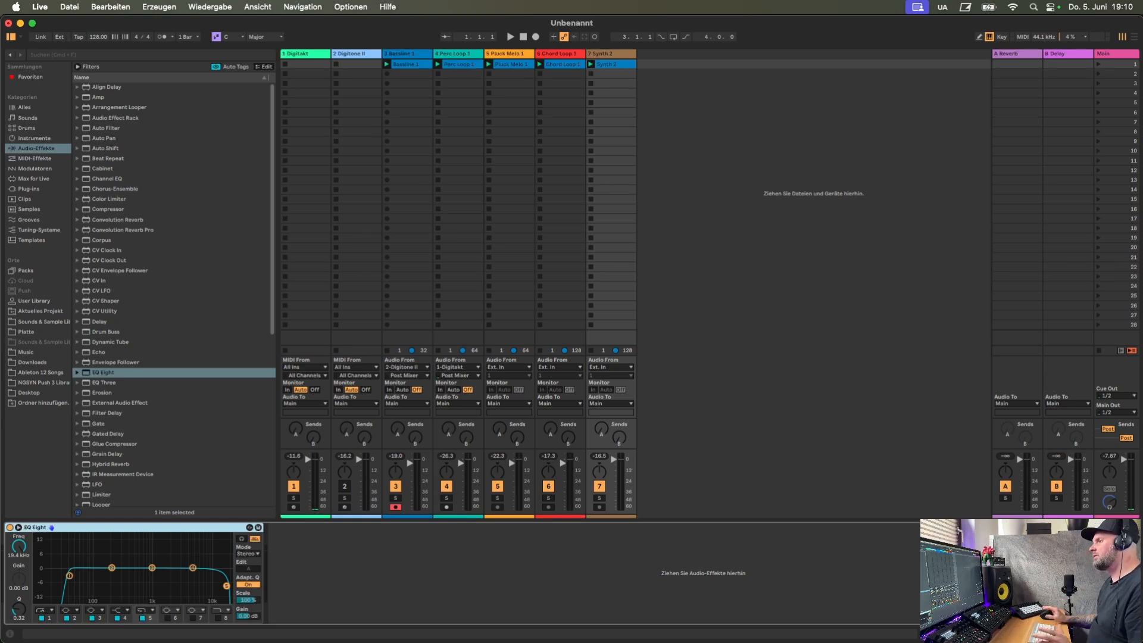
left_click(428, 57)
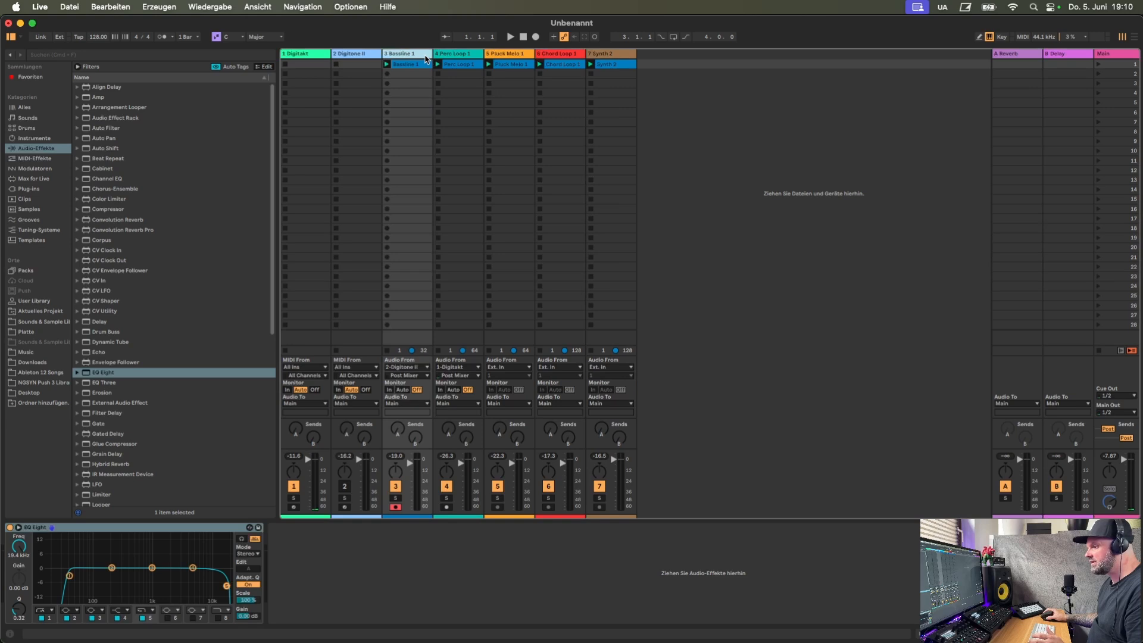
left_click(213, 563)
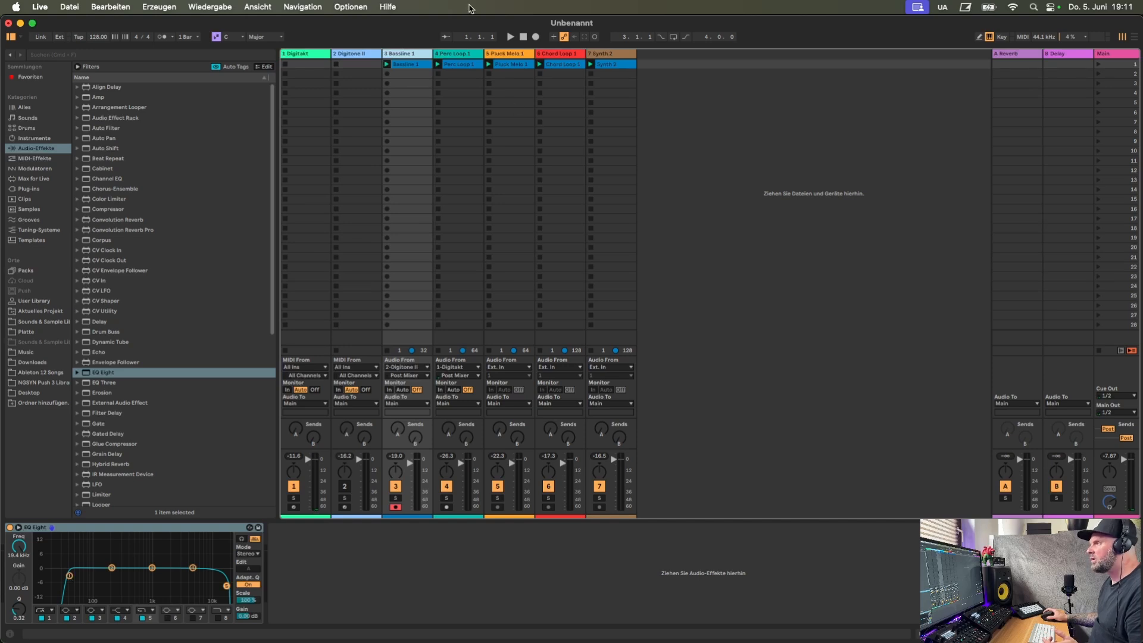
Solo the Perc Loop 1 track and raise the low cut of its EQ Eight to about 170 Hz during playback.
left_click(460, 53)
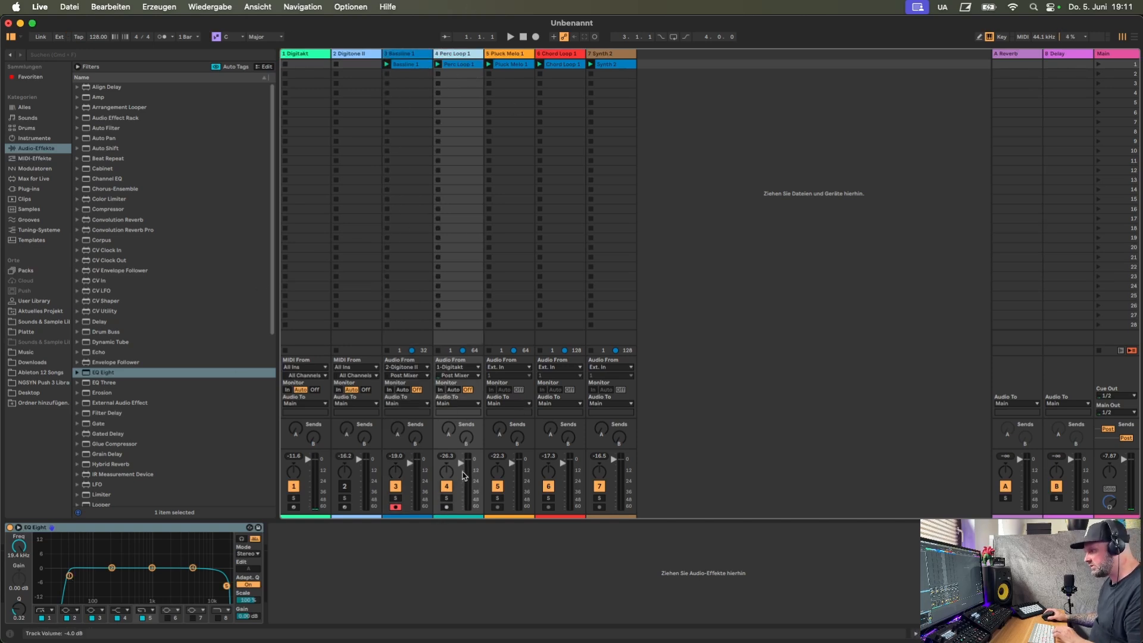
left_click(447, 498)
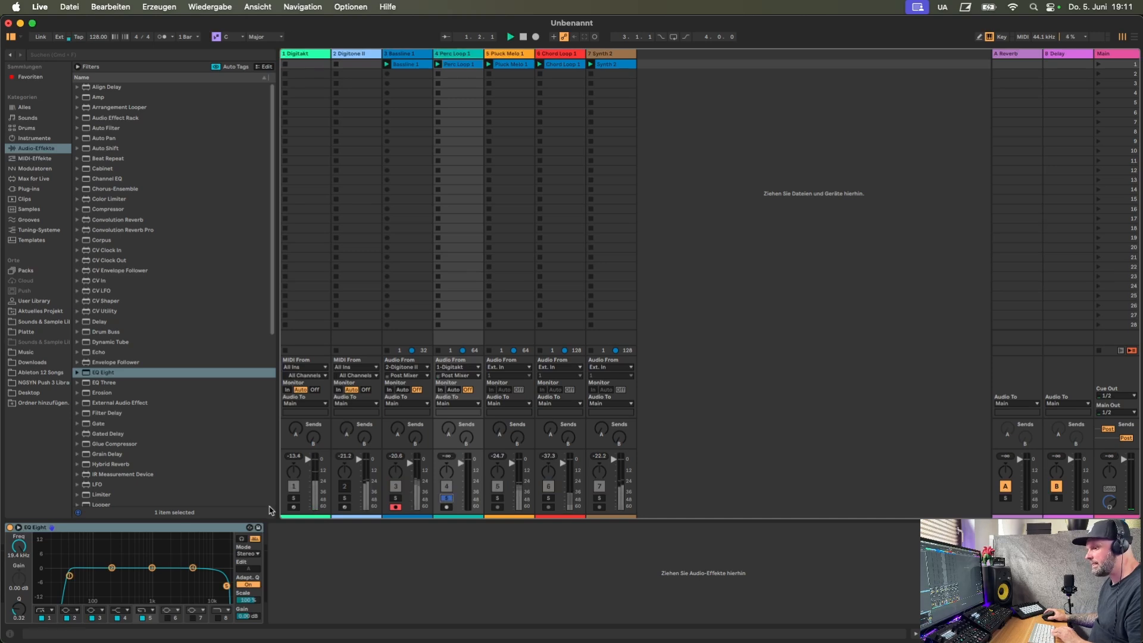
left_click_drag(70, 576, 107, 576)
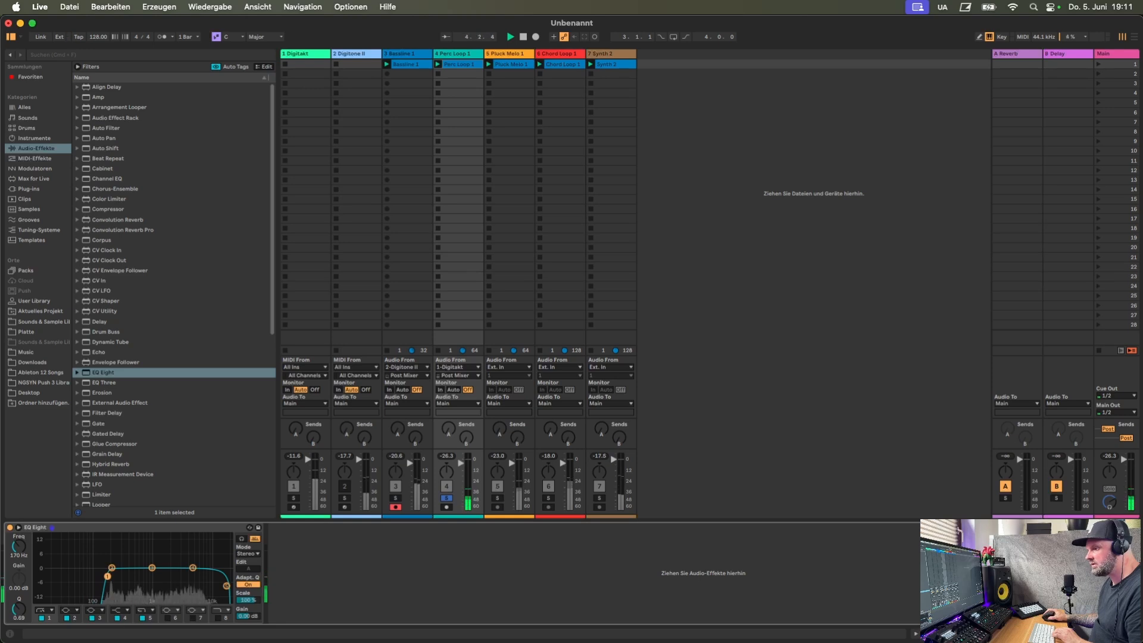
Lower the high cut of the Perc Loop 1 EQ Eight slightly and boost band 3 by about 2.85 dB at 2.25 kHz.
left_click_drag(227, 587, 222, 589)
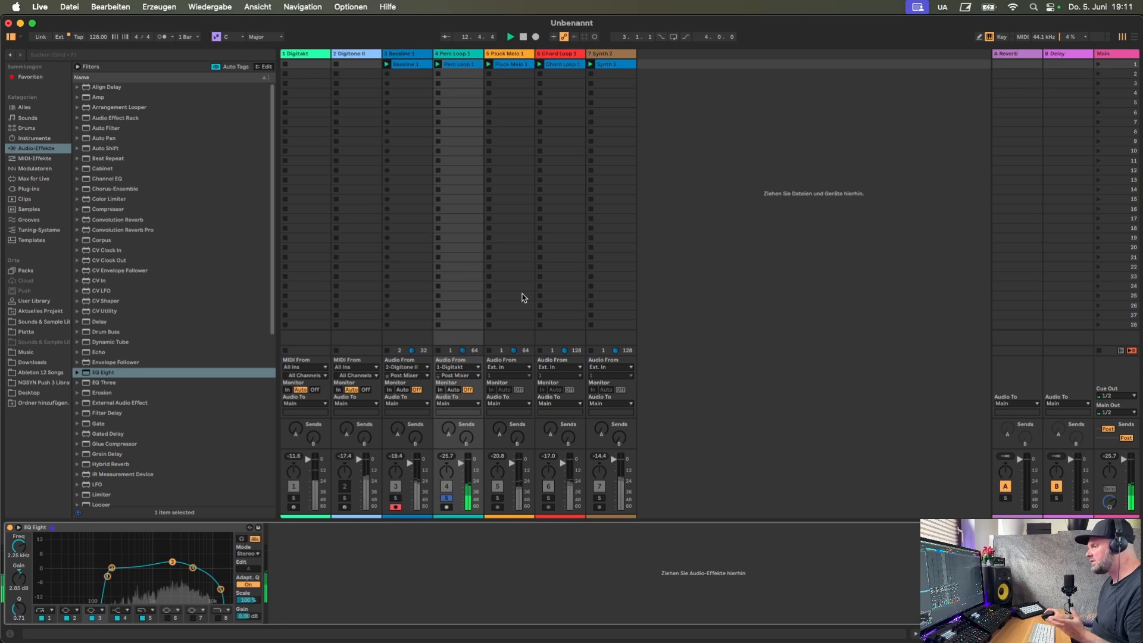
Solo the Pluck Melo 1 track and raise the low cut of its EQ Eight to about 107 Hz during playback.
left_click(497, 497)
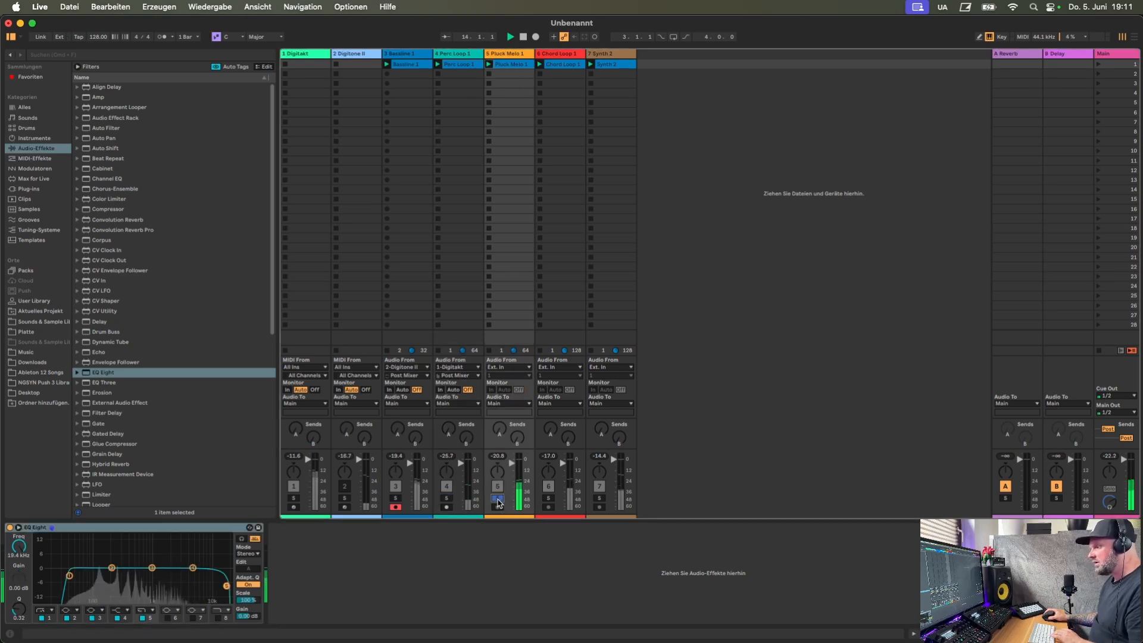
left_click(519, 54)
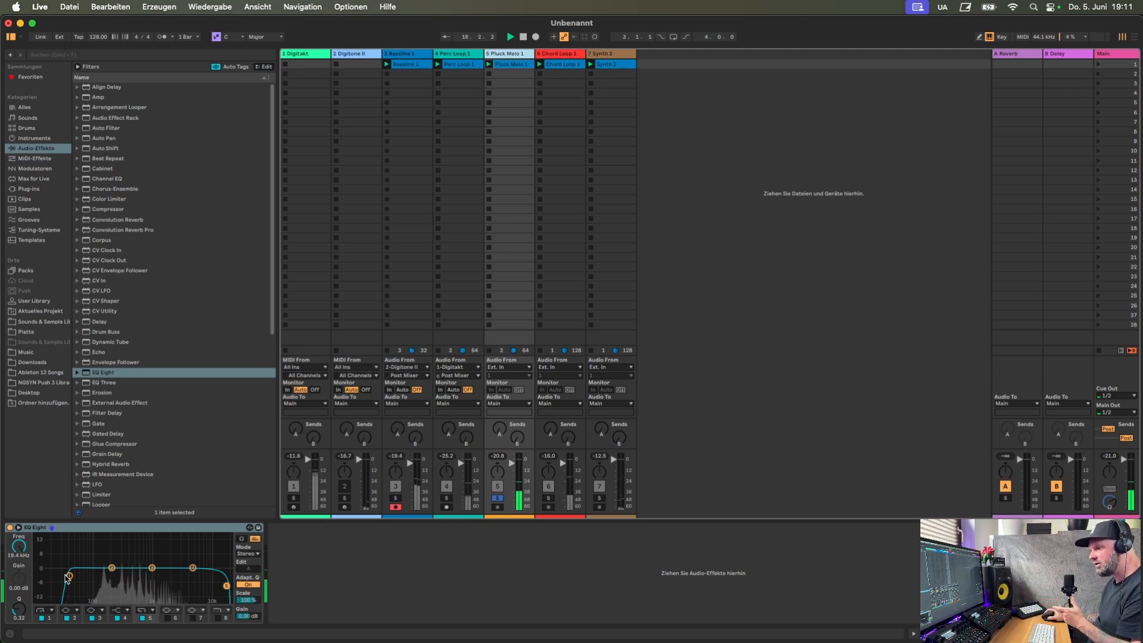
left_click_drag(69, 576, 95, 576)
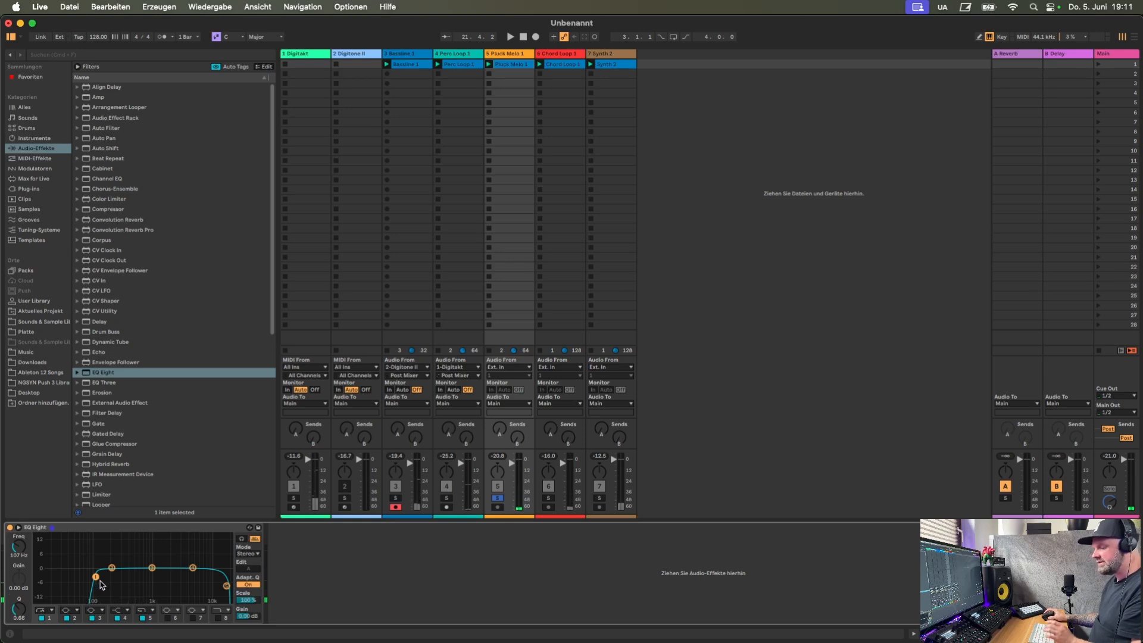
key("space")
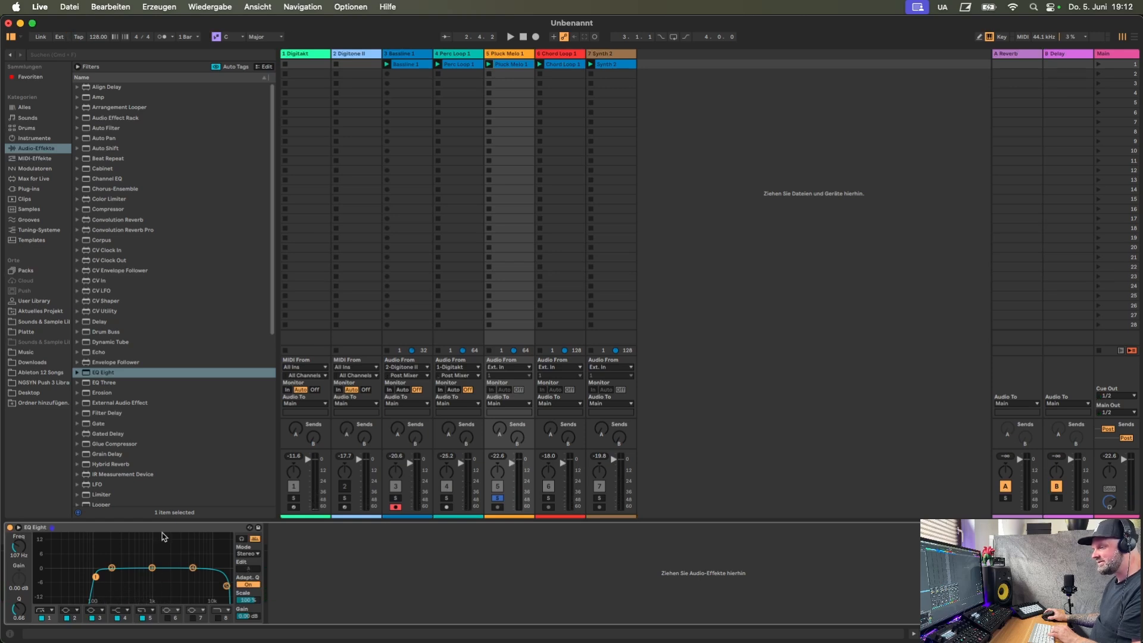
Sweep a narrow boost with band 2 of the Pluck Melo 1 EQ Eight, then cut about 6.9 dB at 245 Hz with Q 8.23.
left_click(111, 568)
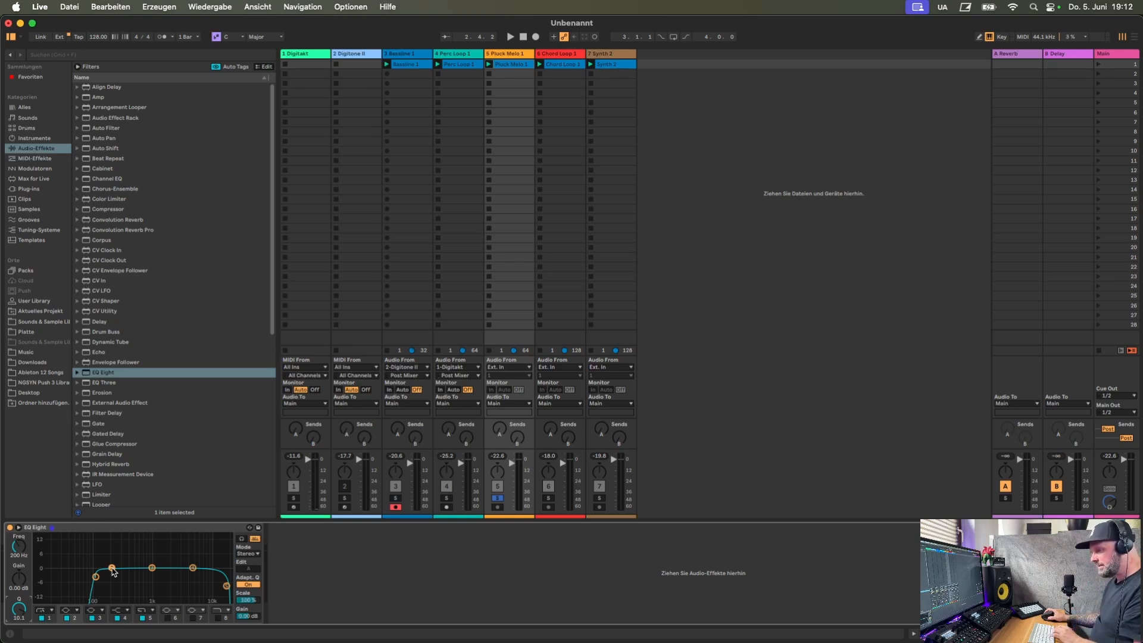
key("space")
left_click_drag(114, 571, 100, 536)
left_click_drag(103, 536, 116, 536)
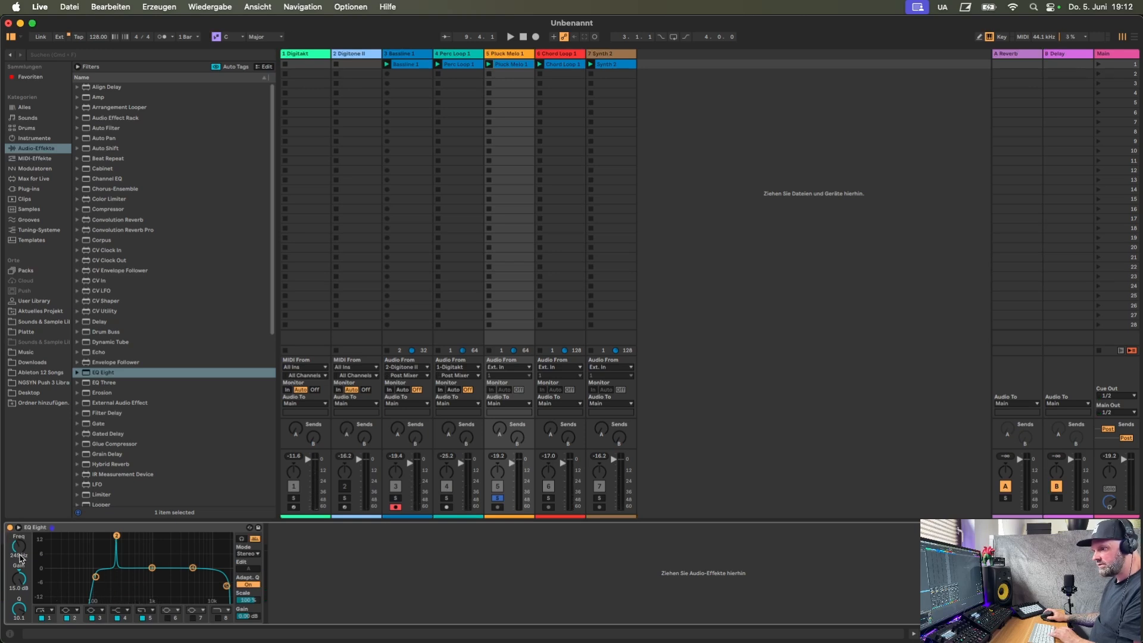
left_click_drag(19, 579, 19, 608)
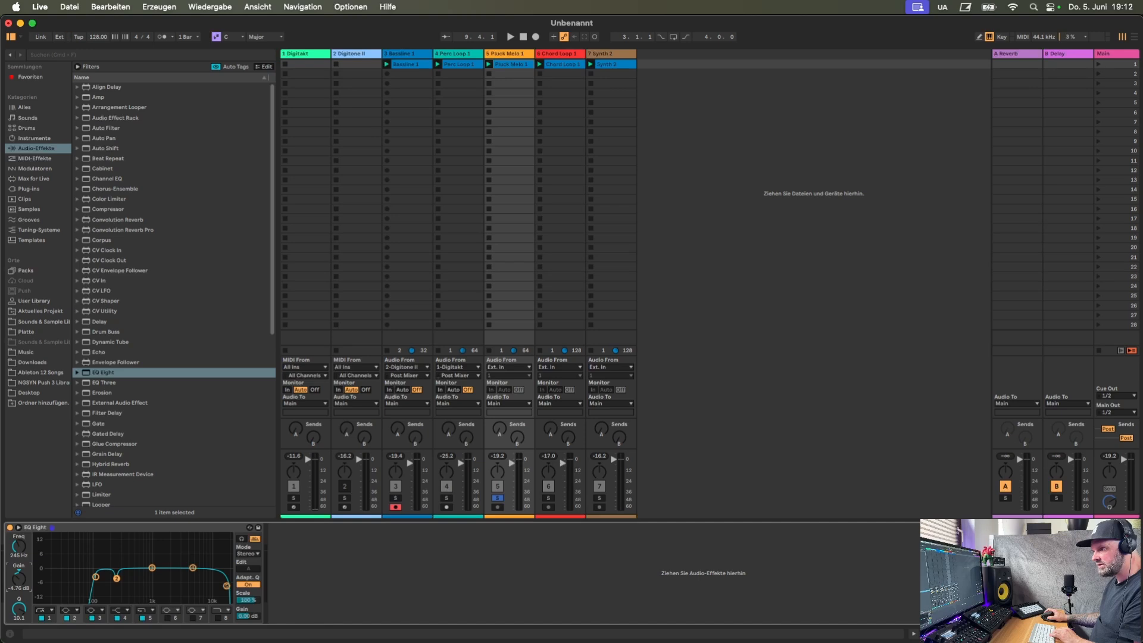
left_click(26, 623)
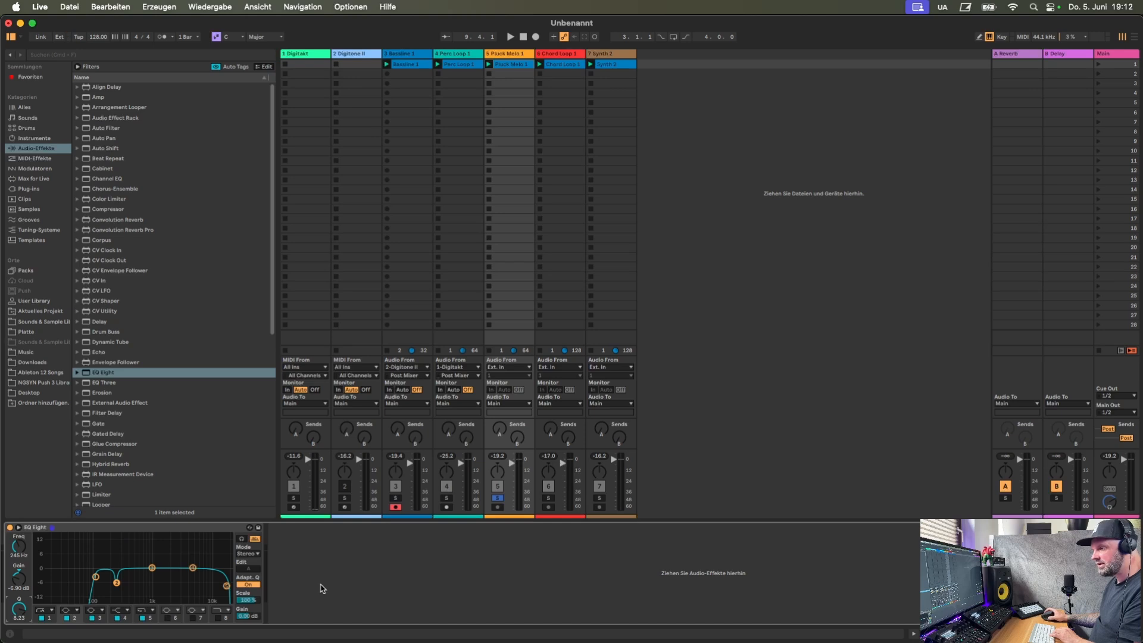
key("space")
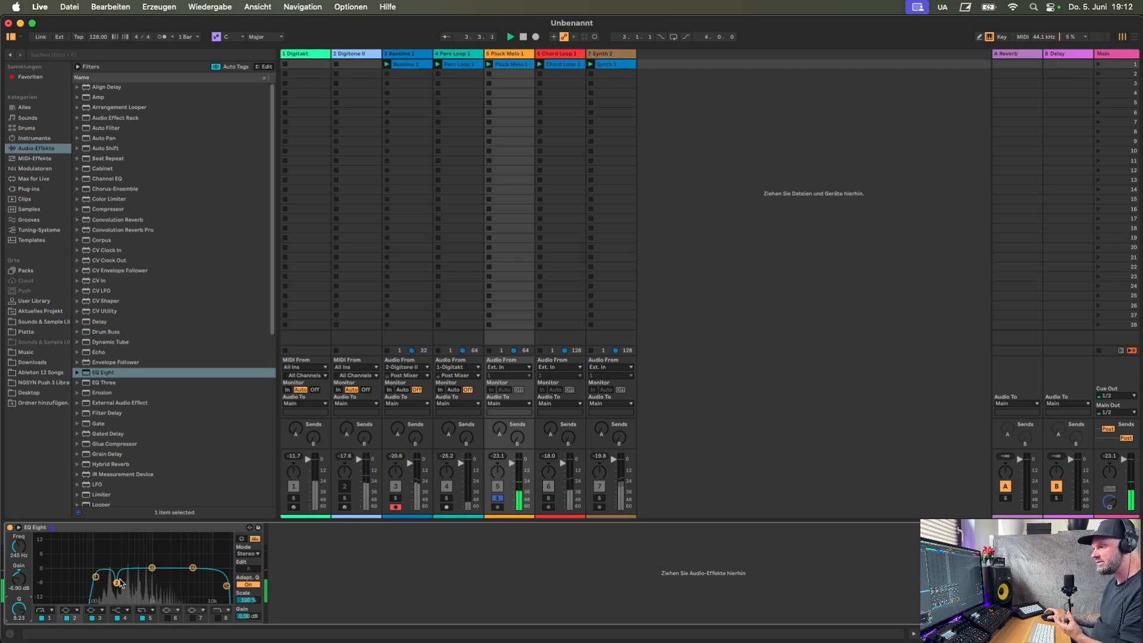
Sweep band 3 of the Pluck Melo 1 EQ Eight for a resonance and cut about 5.7 dB at 527 Hz with Q 8.70.
left_click(152, 570)
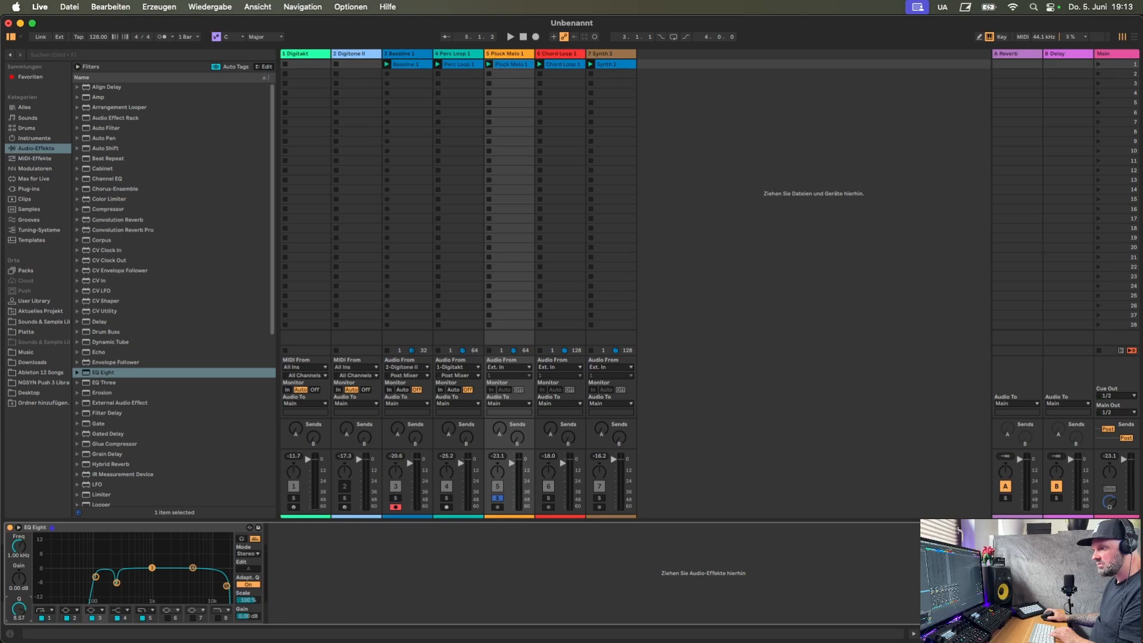
key("space")
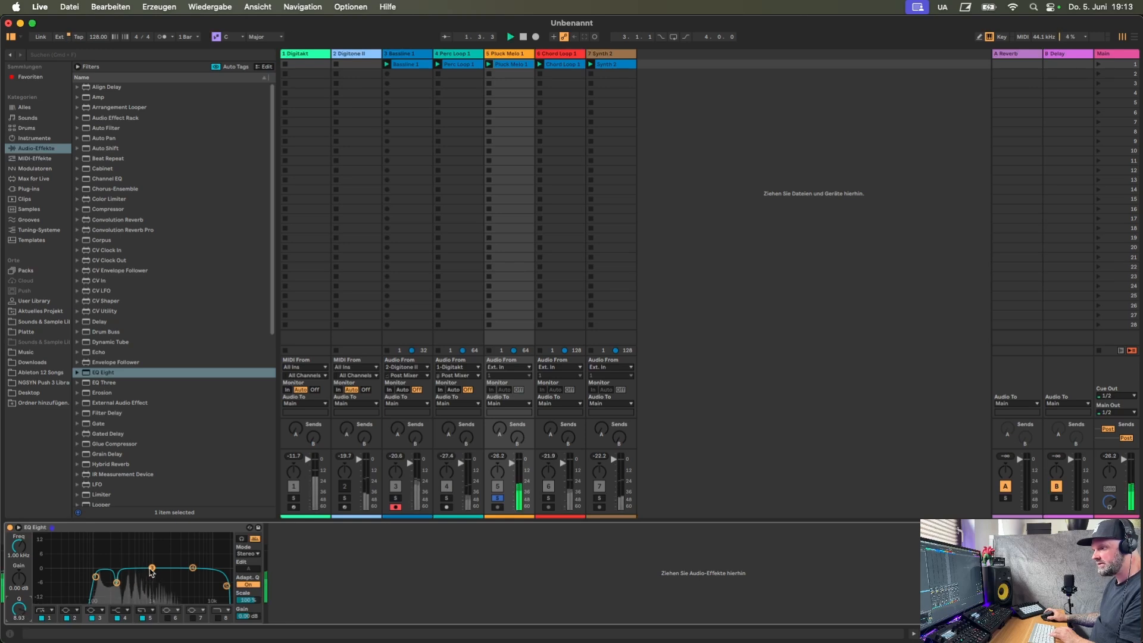
left_click_drag(158, 536, 150, 535)
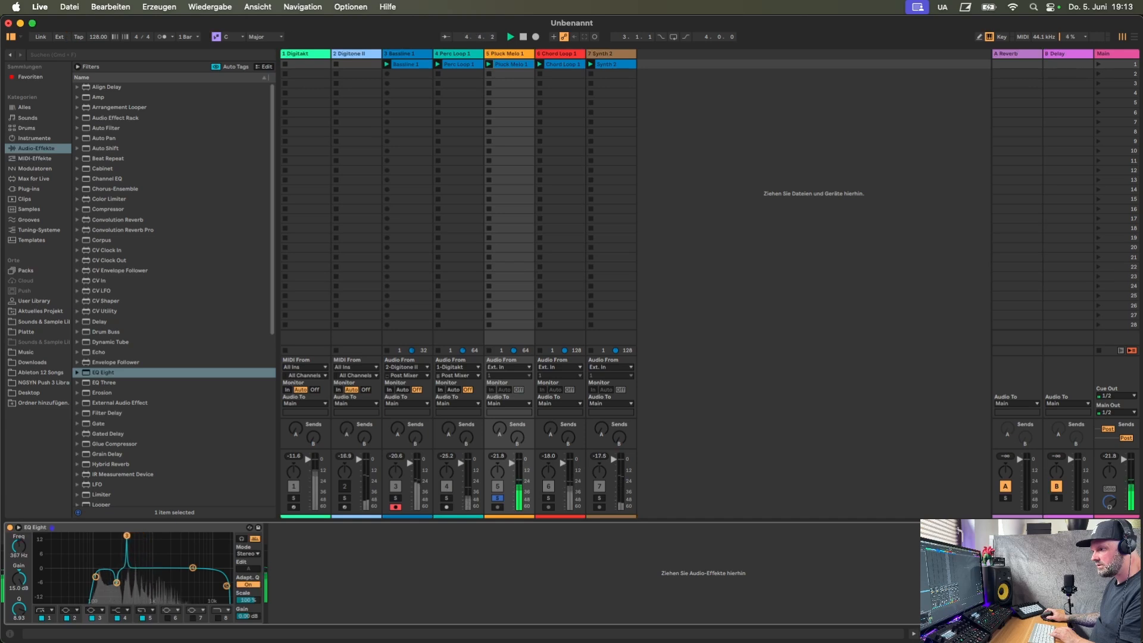
mouse_move(126, 536)
left_mouse_down()
mouse_move(153, 536)
mouse_move(136, 536)
left_mouse_up()
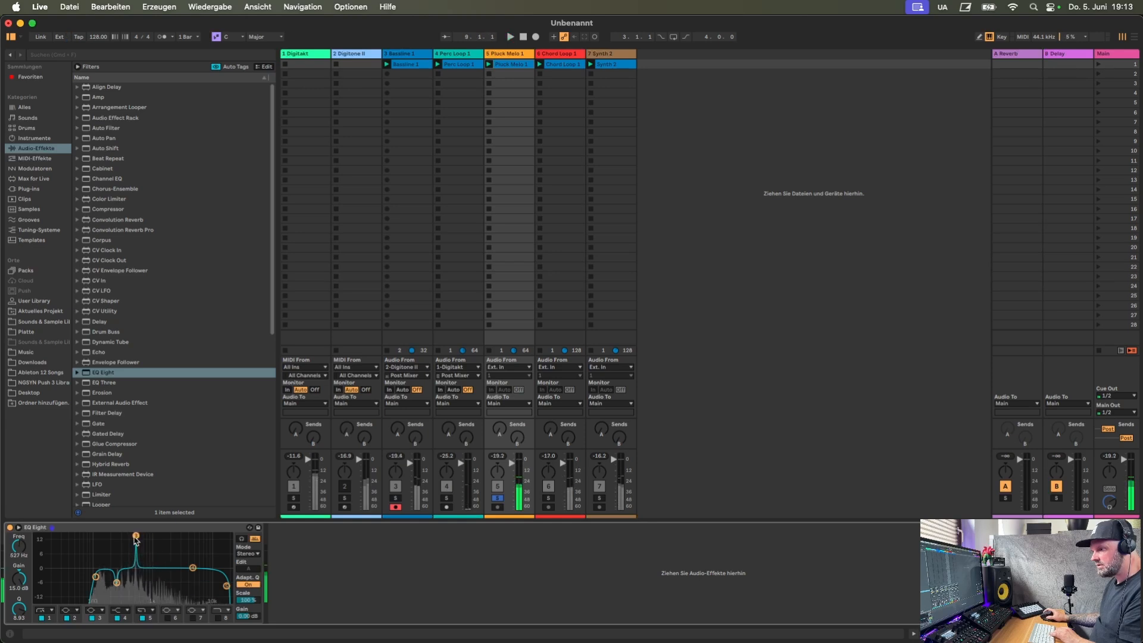
key("space")
left_click_drag(19, 608, 19, 627)
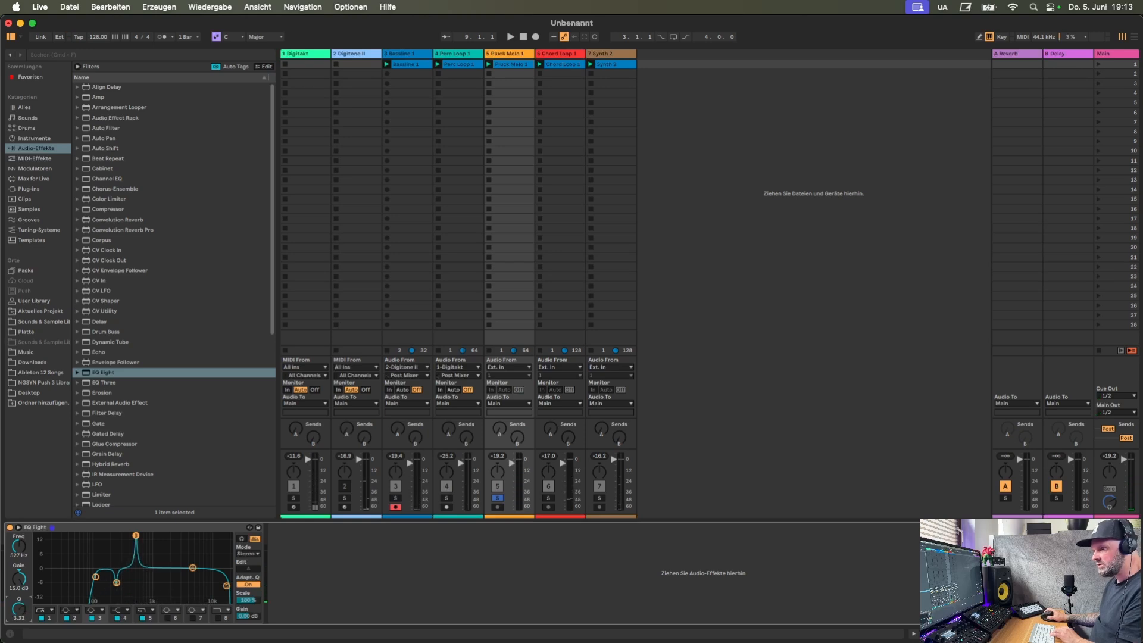
left_click_drag(19, 579, 19, 588)
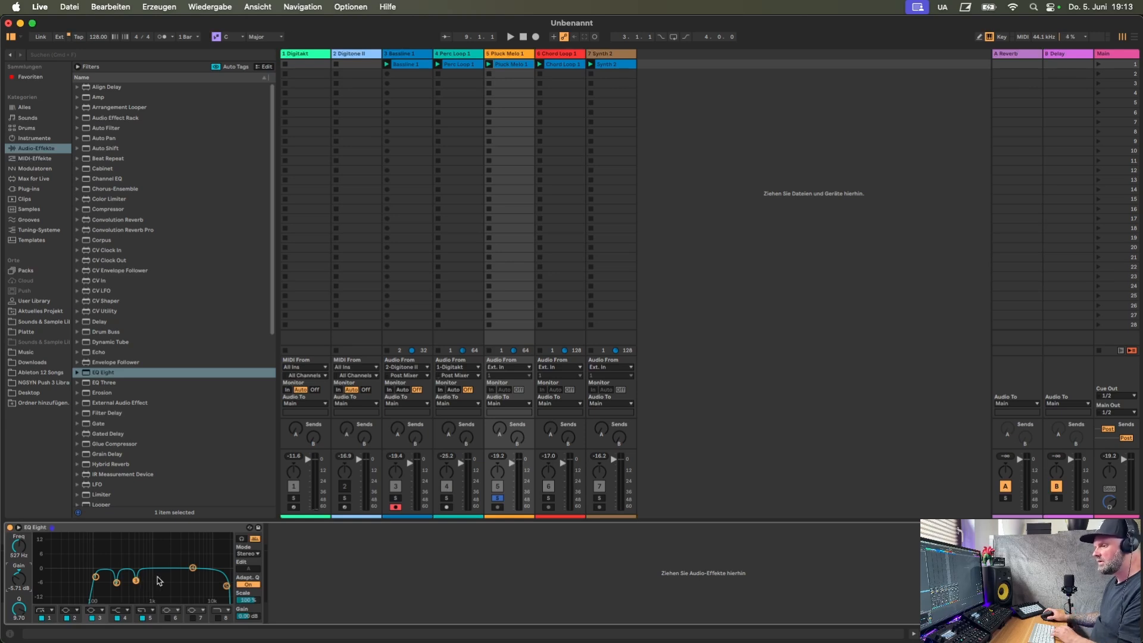
Move the band 3 cut of the Pluck Melo 1 EQ Eight to about 375 Hz at -5.95 dB and listen to it.
key("space")
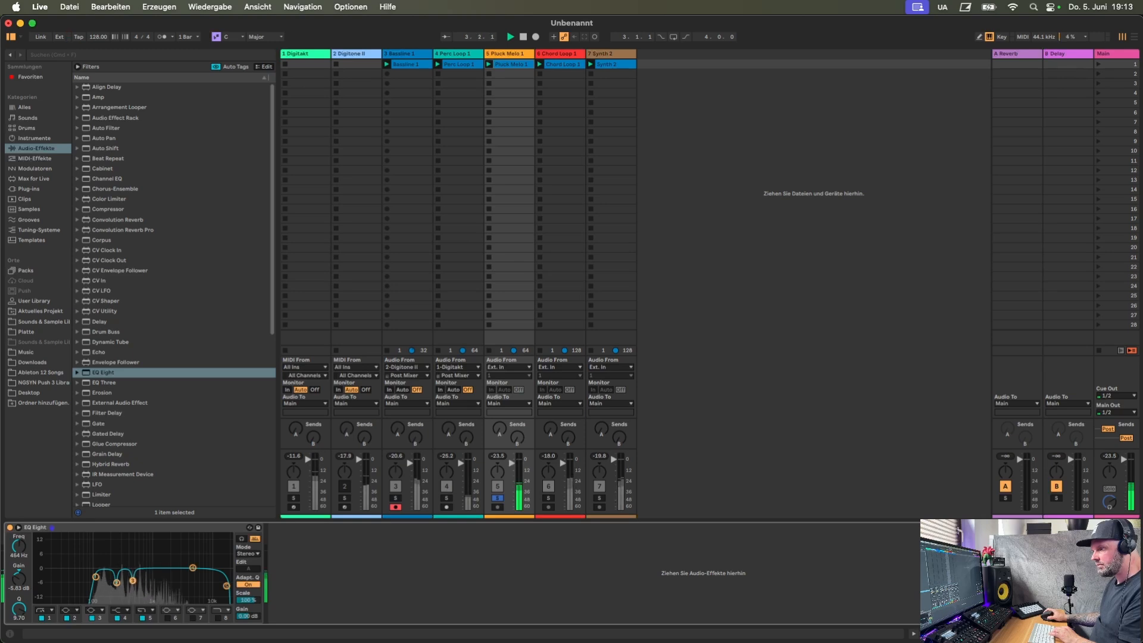
left_click_drag(136, 580, 127, 536)
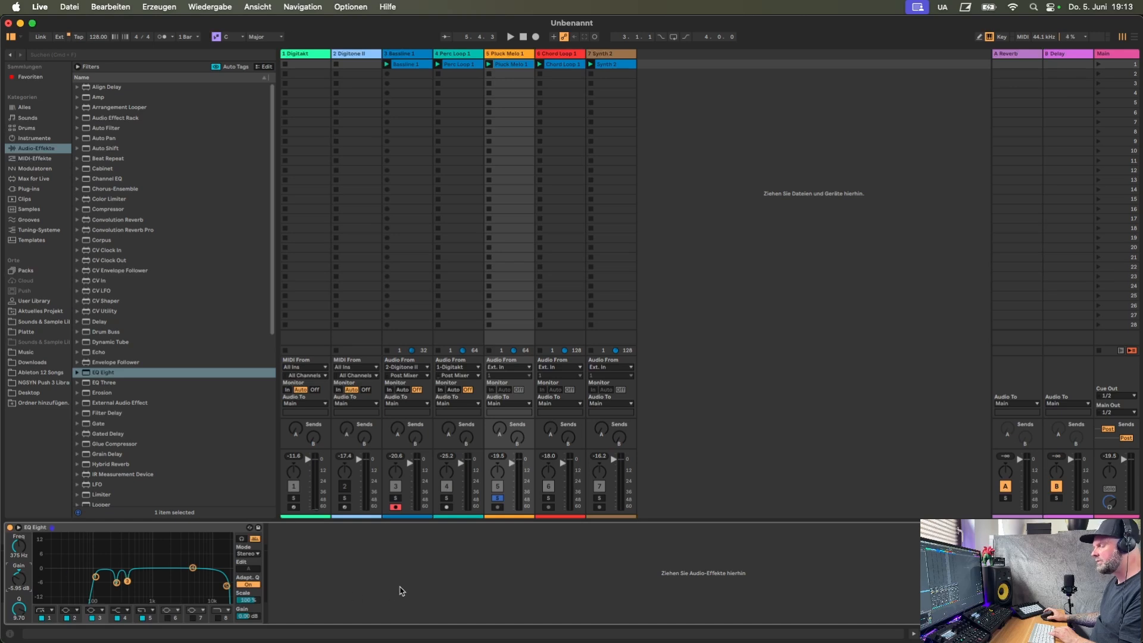
key("space")
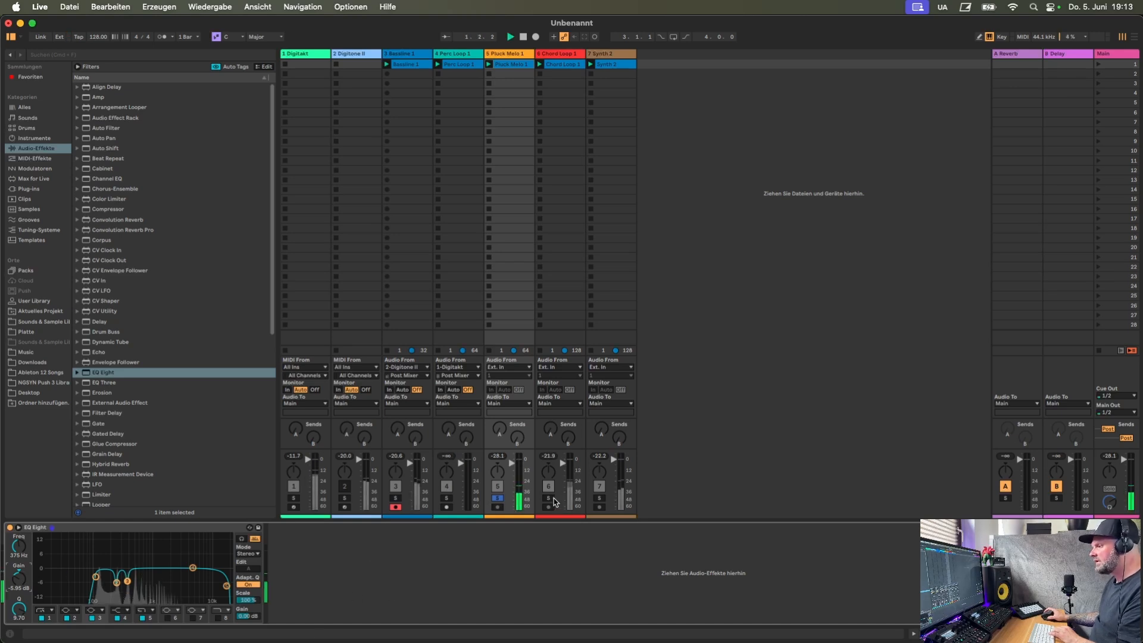
Solo the Chord Loop 1 track and raise the low cut of its EQ Eight to about 167 Hz.
left_click(548, 498)
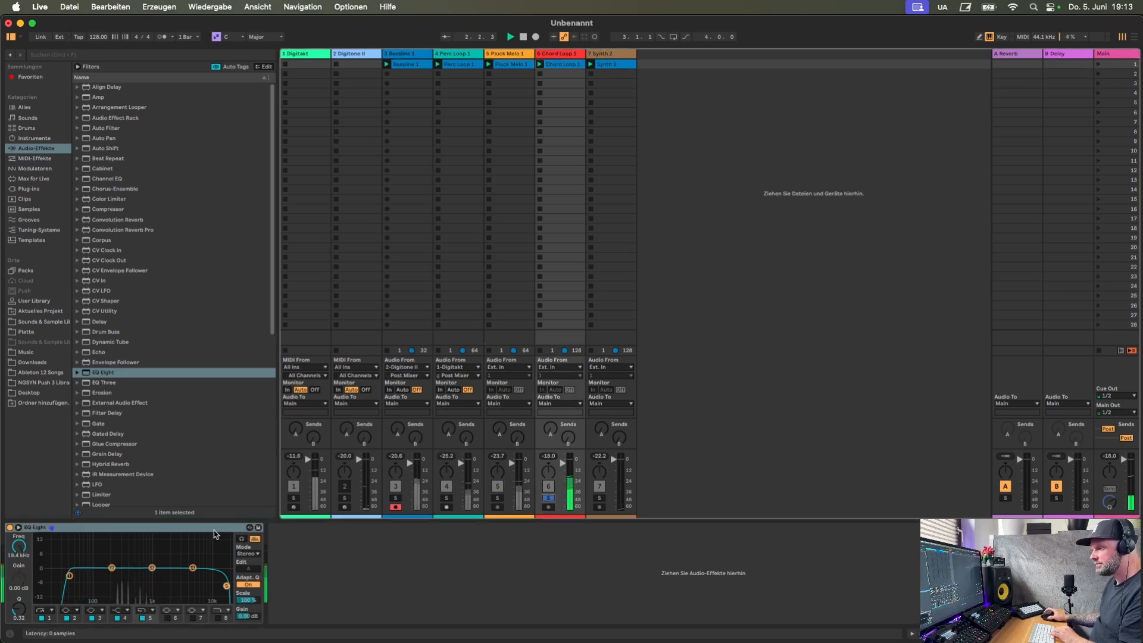
left_click(143, 549)
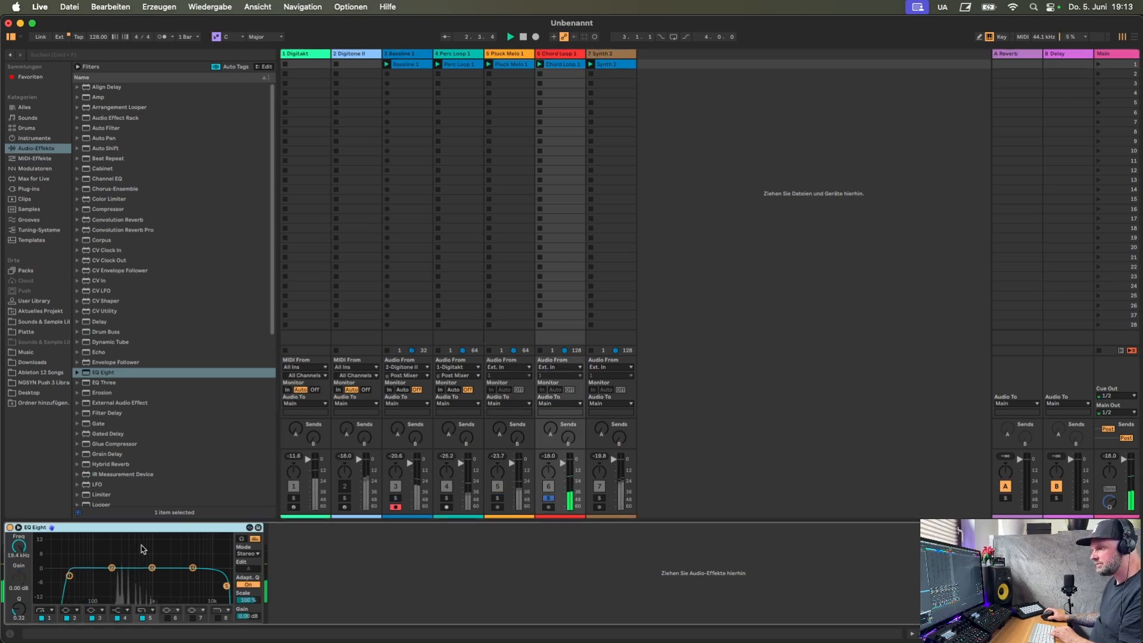
left_click(70, 576)
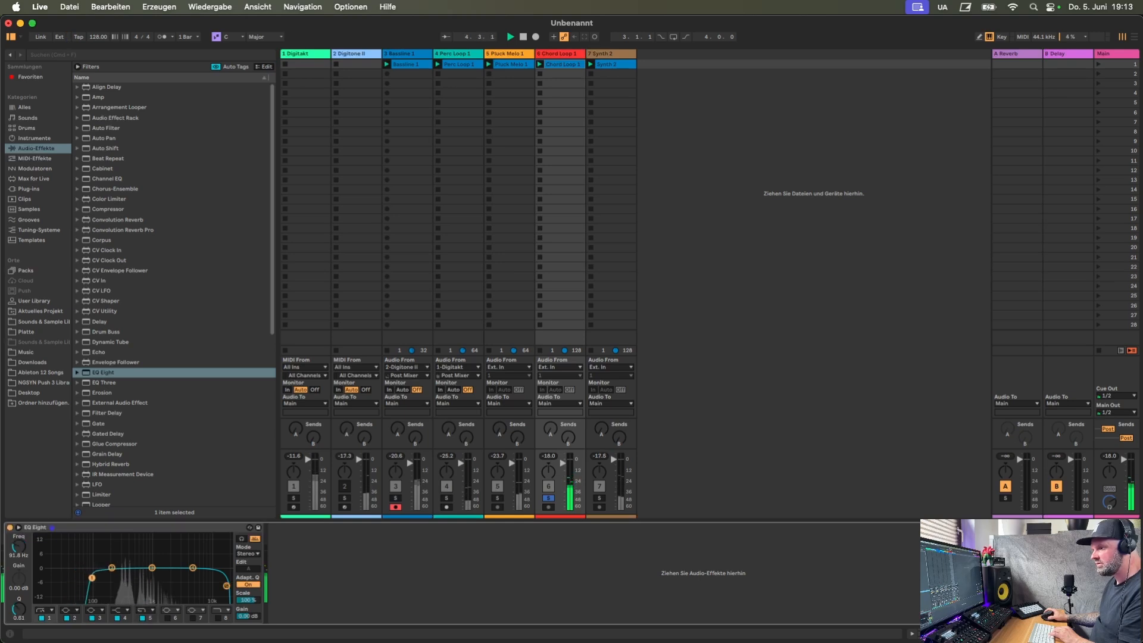
left_click_drag(98, 578, 102, 574)
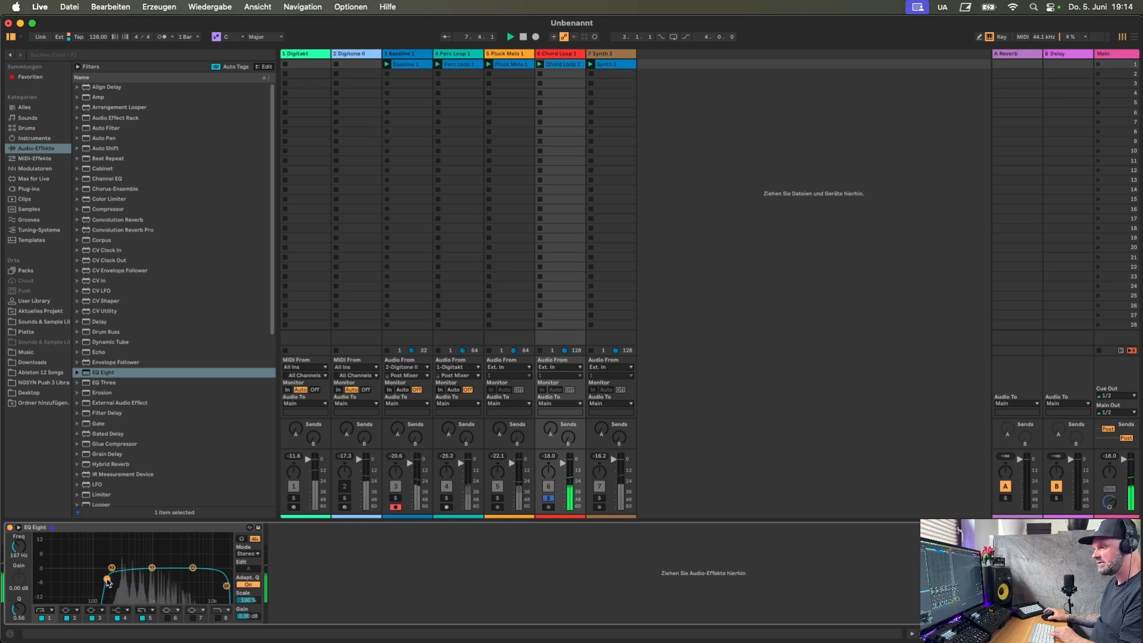
Narrow band 2 of the Chord Loop 1 EQ Eight to Q 10.5 and cut about 6.7 dB at 297 Hz.
left_click(153, 570)
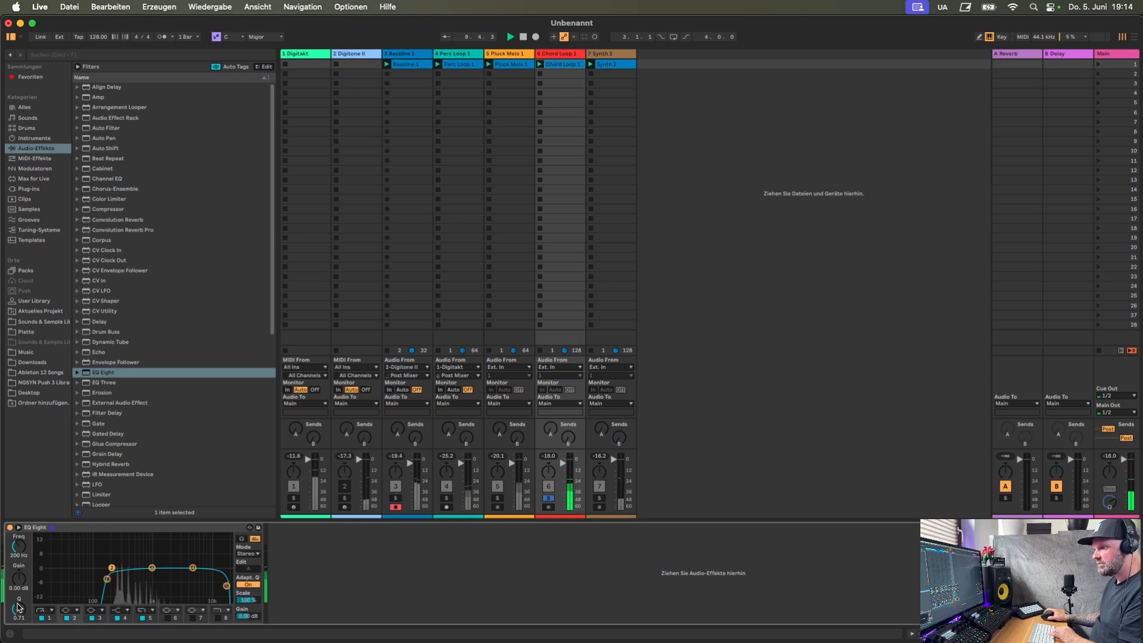
left_click_drag(19, 608, 19, 586)
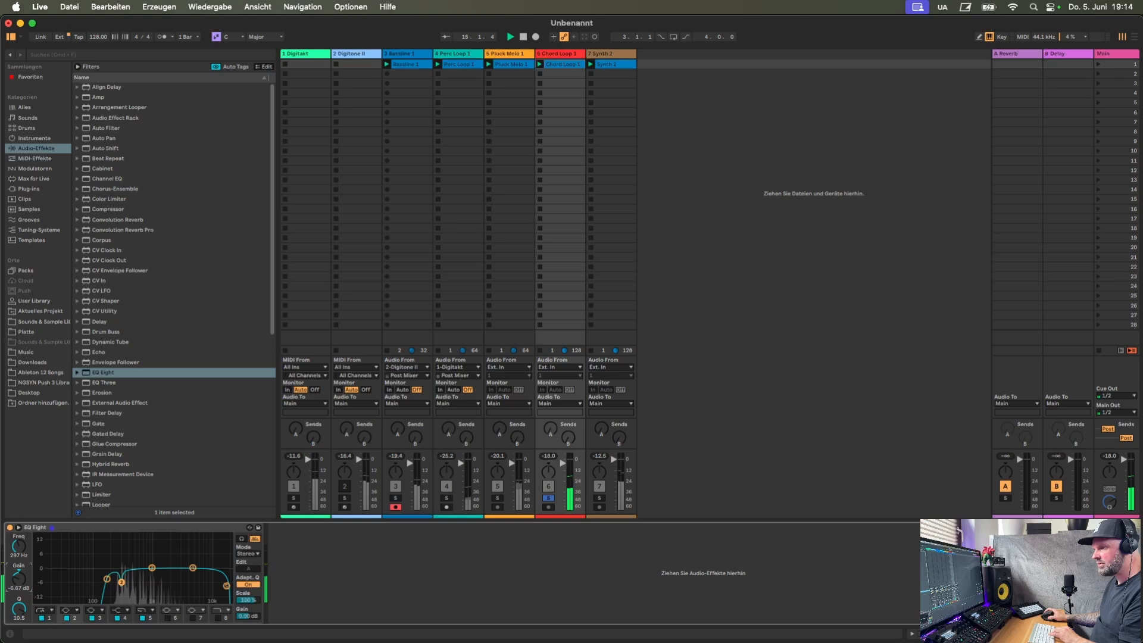
Sweep band 3 of the Chord Loop 1 EQ Eight with a narrow boost, then cut about 6.7 dB at 625 Hz.
left_click(152, 569)
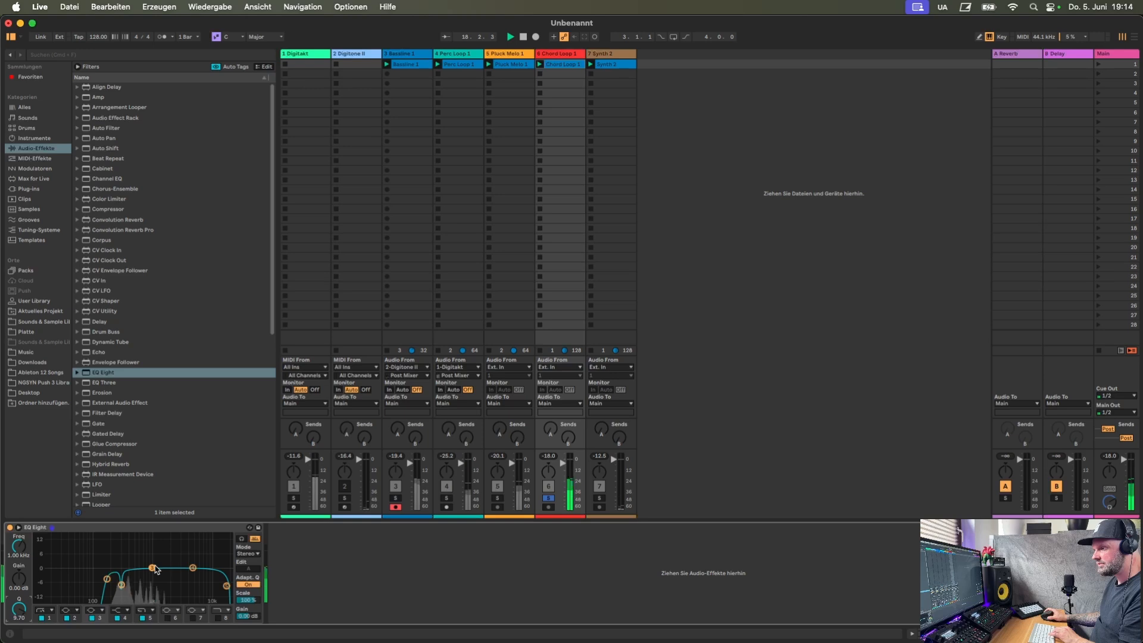
left_click_drag(154, 568, 133, 536)
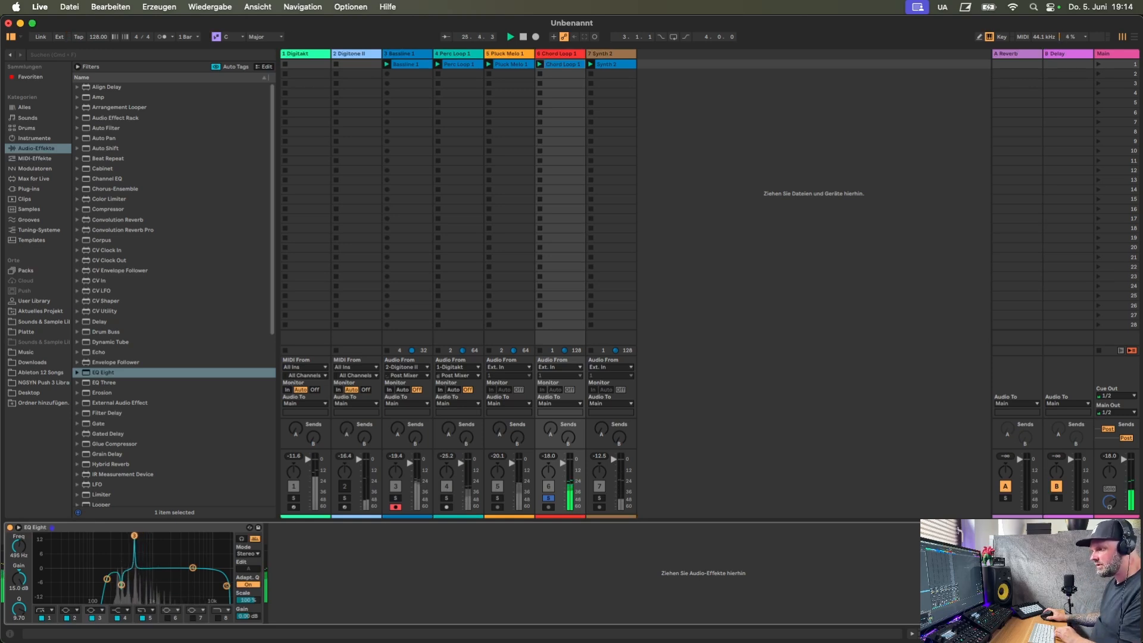
left_click_drag(138, 536, 140, 536)
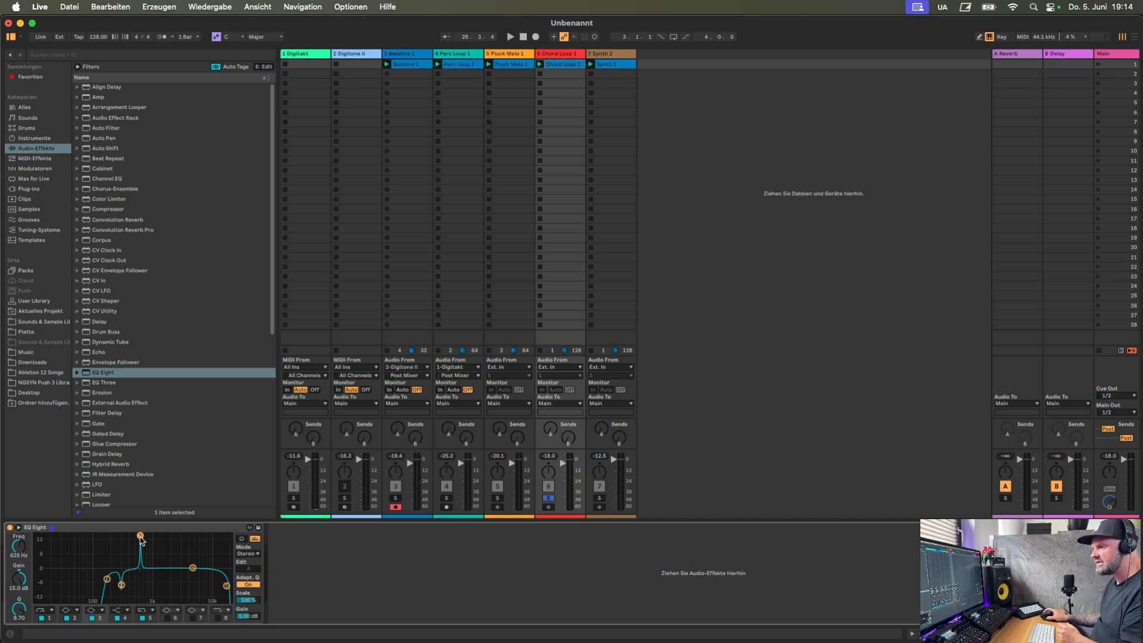
left_click_drag(22, 582, 21, 596)
left_click_drag(141, 582, 143, 586)
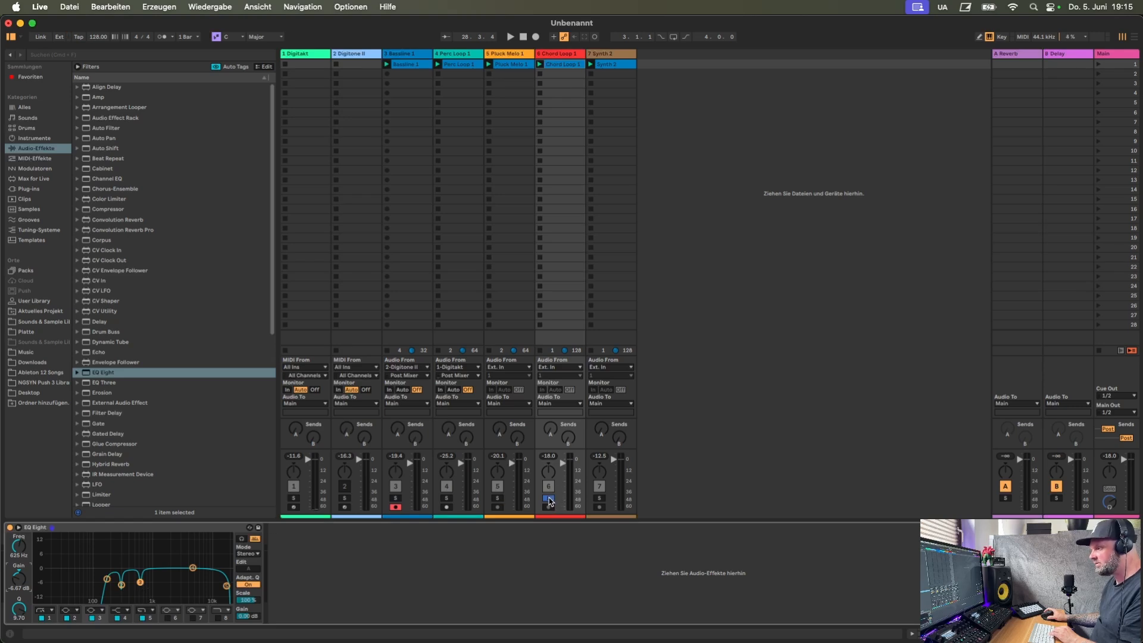
Solo the Synth 2 track and raise the low cut of its EQ Eight to above 200 Hz during playback.
left_click(600, 498)
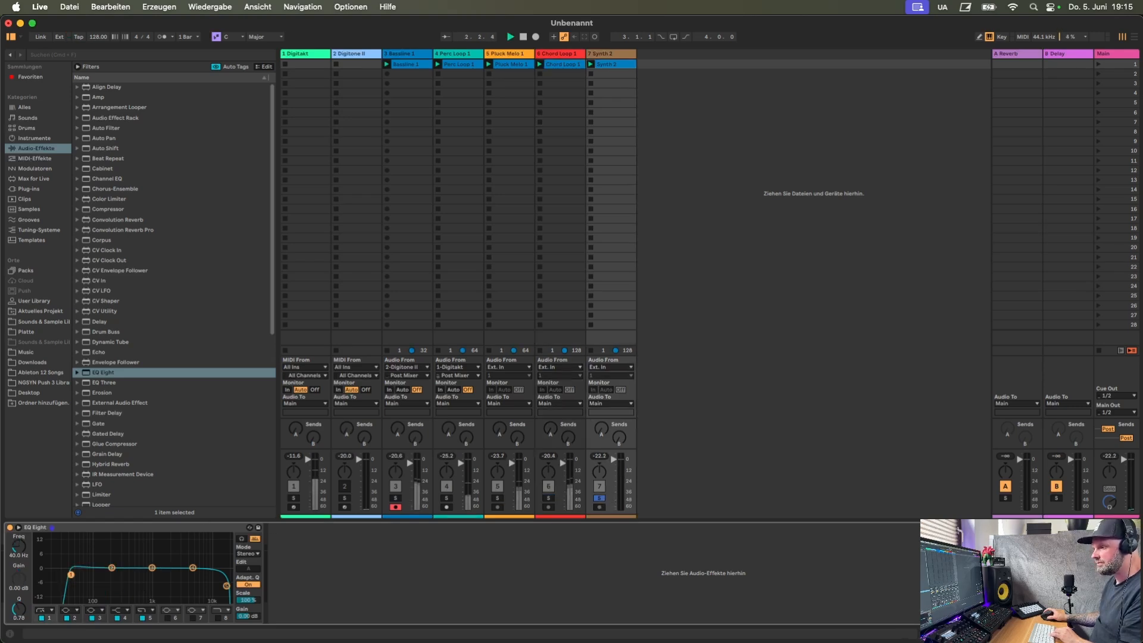
left_click_drag(74, 577, 120, 583)
Sweep band 2 of the Synth 2 EQ Eight at Q 8.70 for a resonance and cut about 7.9 dB at 625 Hz.
left_click(151, 569)
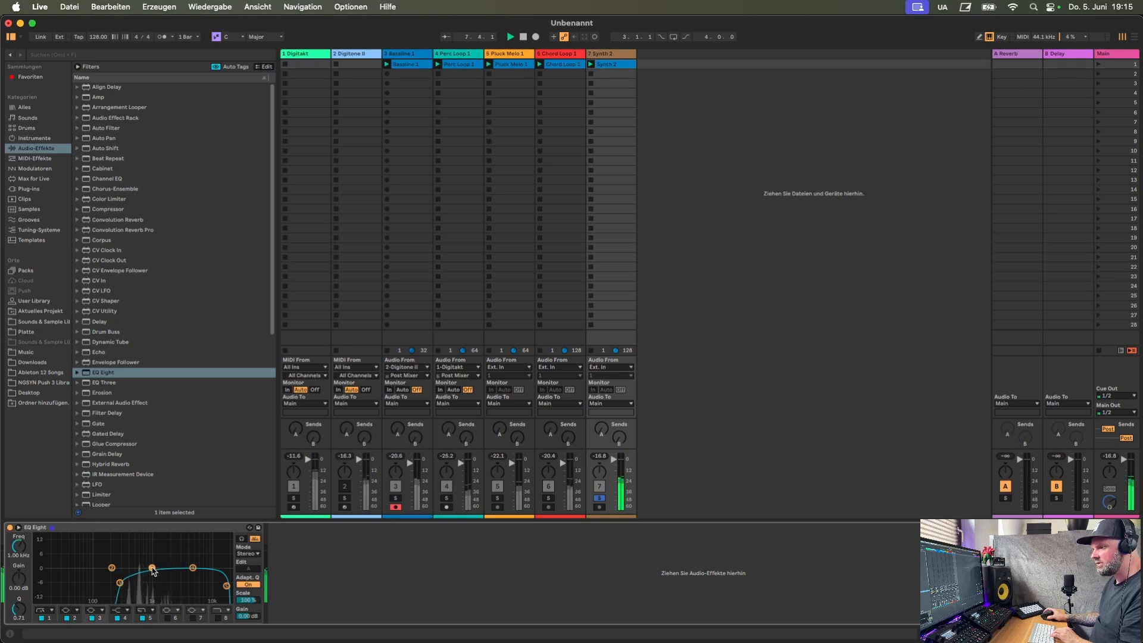
left_click(111, 569)
left_click_drag(19, 609, 19, 569)
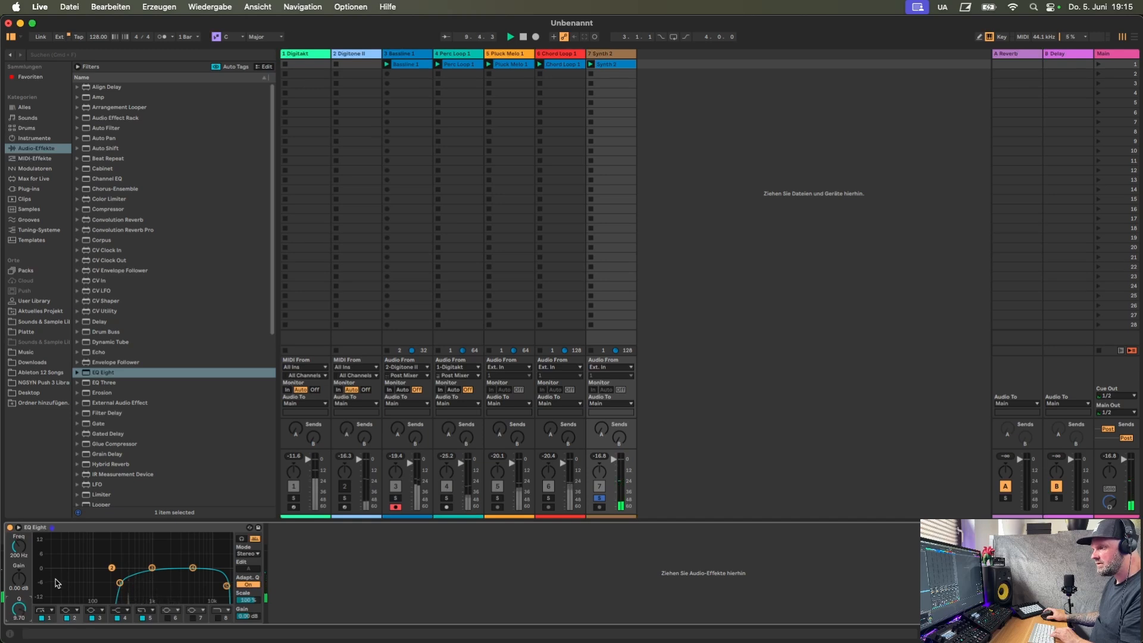
left_click_drag(111, 569, 140, 536)
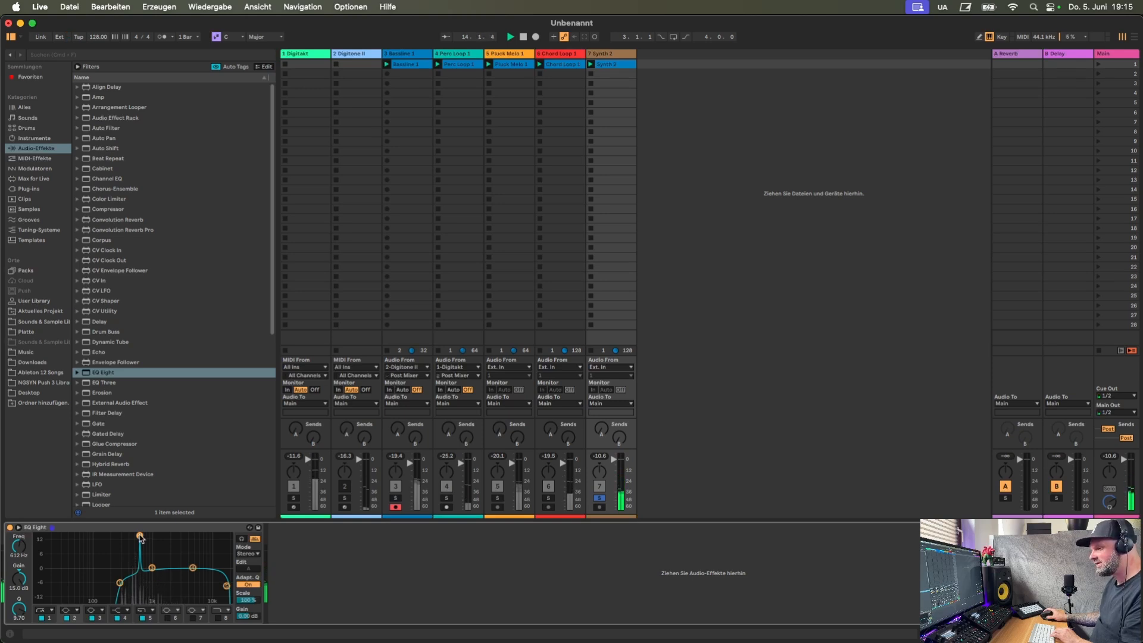
left_click_drag(140, 536, 140, 536)
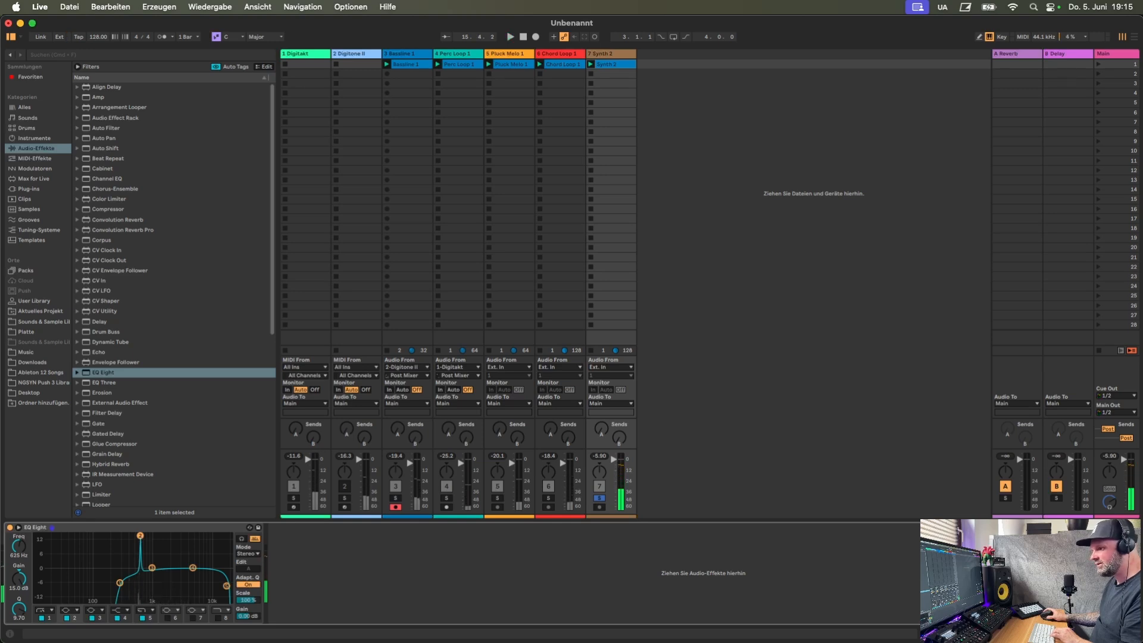
left_click_drag(20, 580, 19, 614)
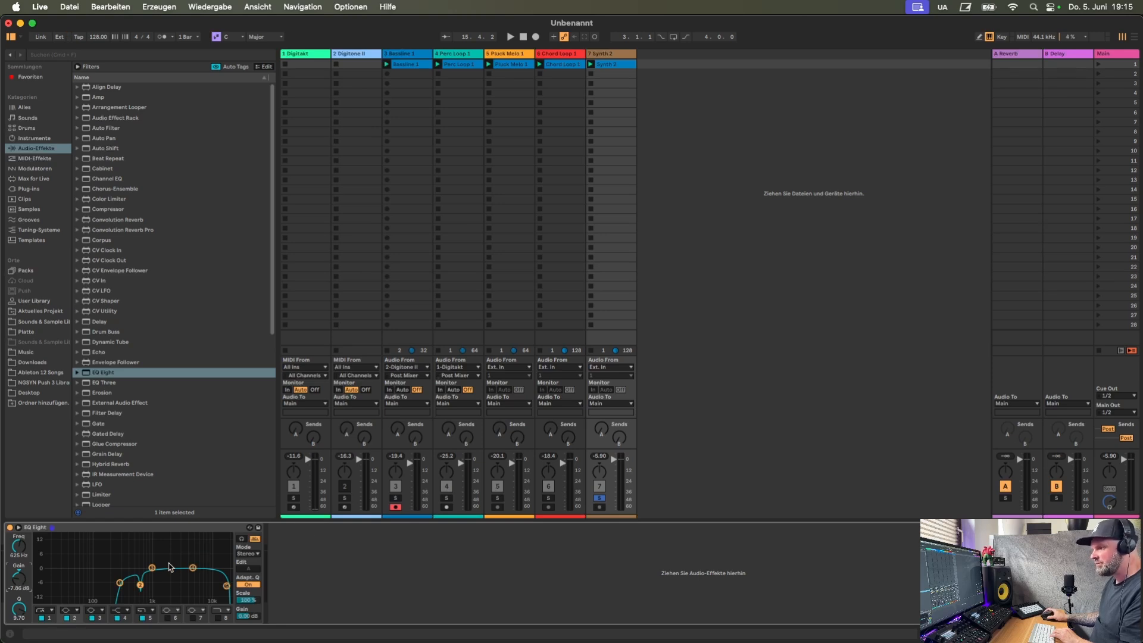
Sweep band 3 of the Synth 2 EQ Eight at Q 8.31 with a boost, then cut about 6.9 dB near 1.9 kHz.
left_click_drag(152, 567, 161, 566)
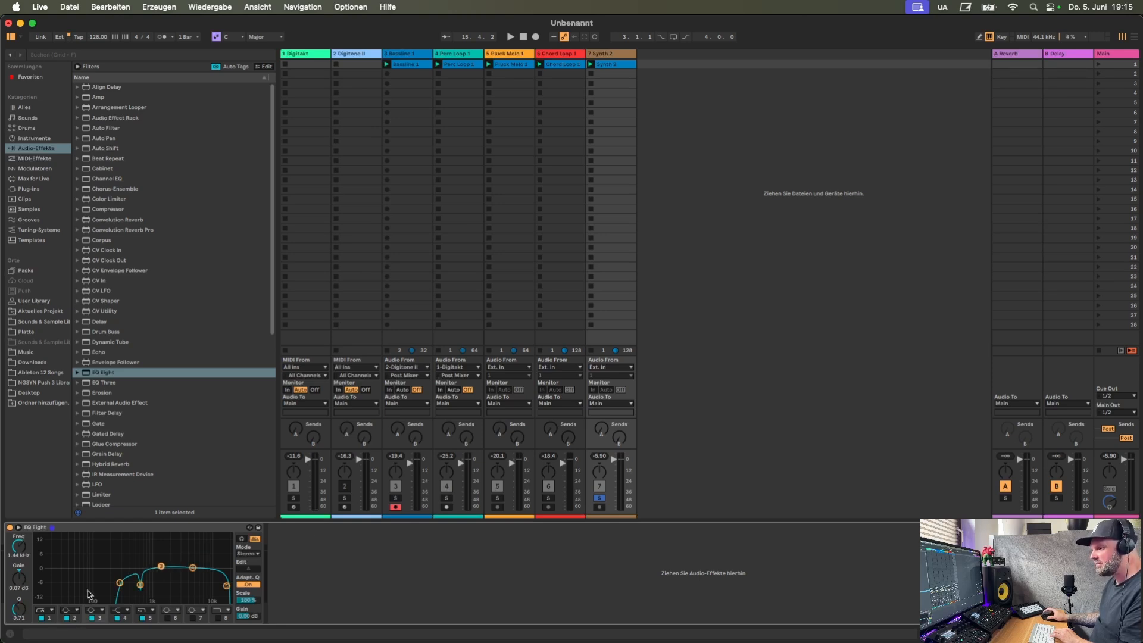
left_click_drag(18, 617, 18, 590)
key("space")
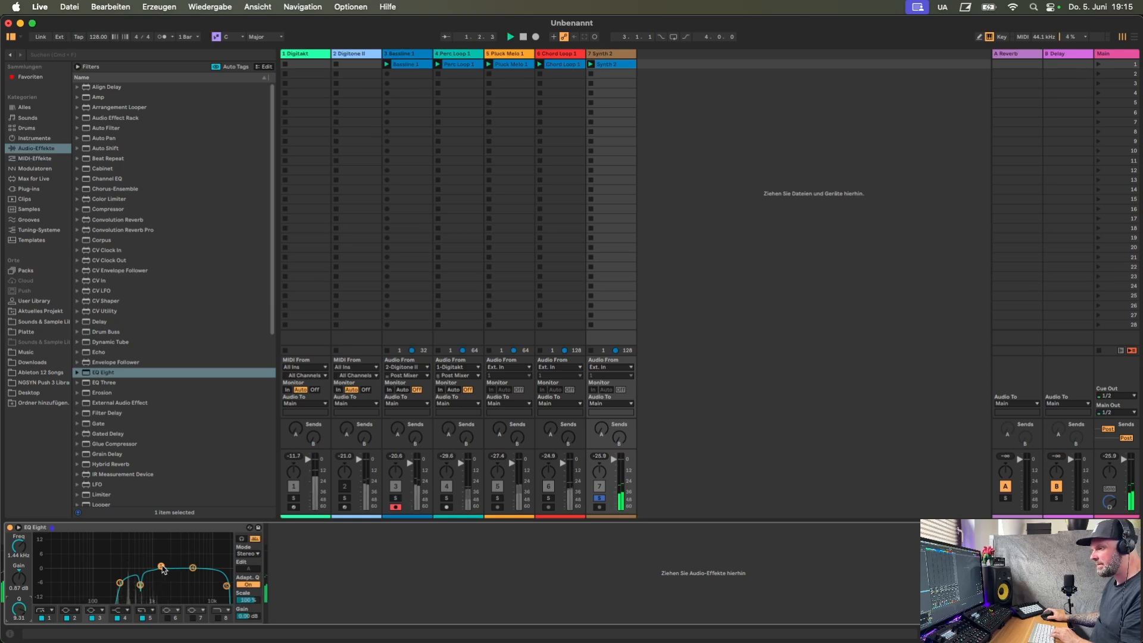
left_click_drag(162, 567, 168, 535)
left_click_drag(170, 539, 169, 583)
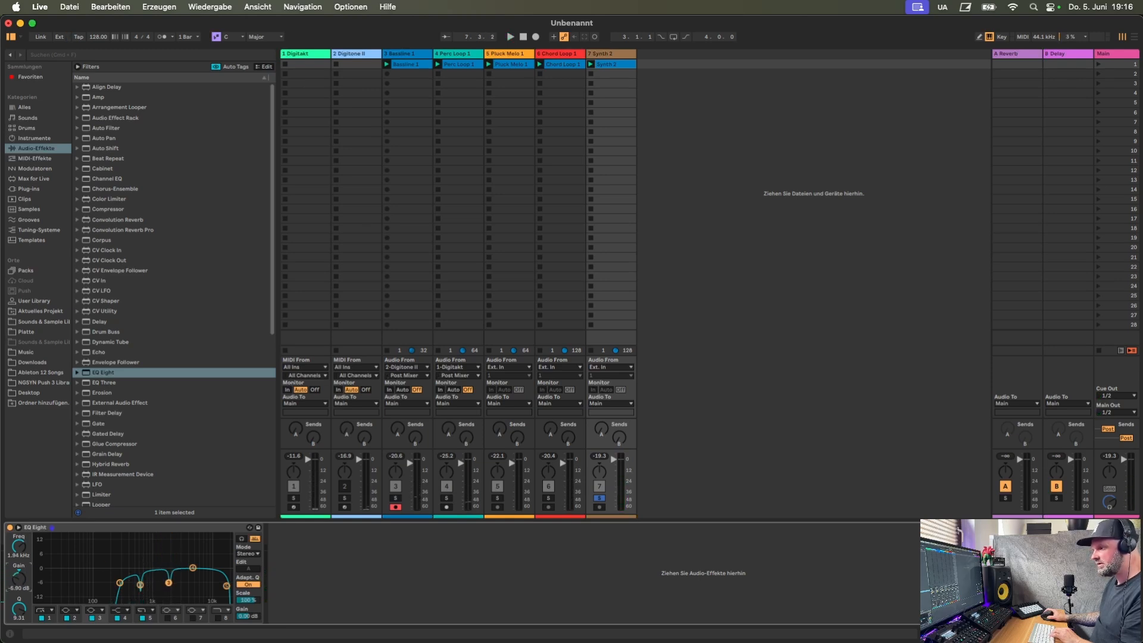
Boost band 4 of the Synth 2 EQ Eight at 400 Hz with Q 8.31 during playback, then cut it to about -6.67 dB.
left_click(192, 567)
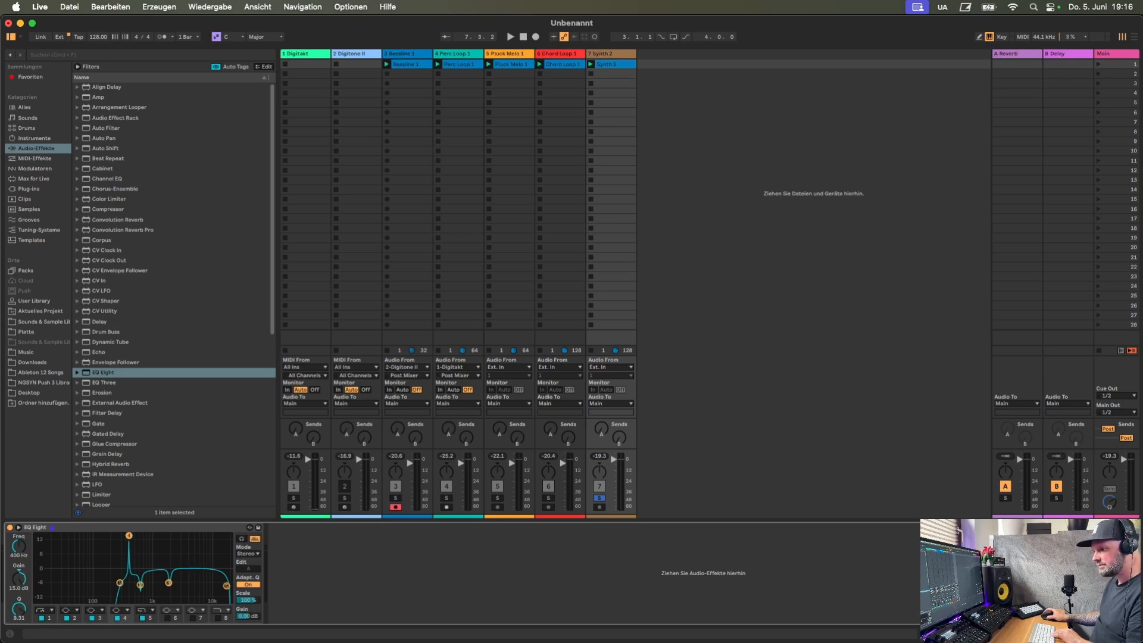
key("space")
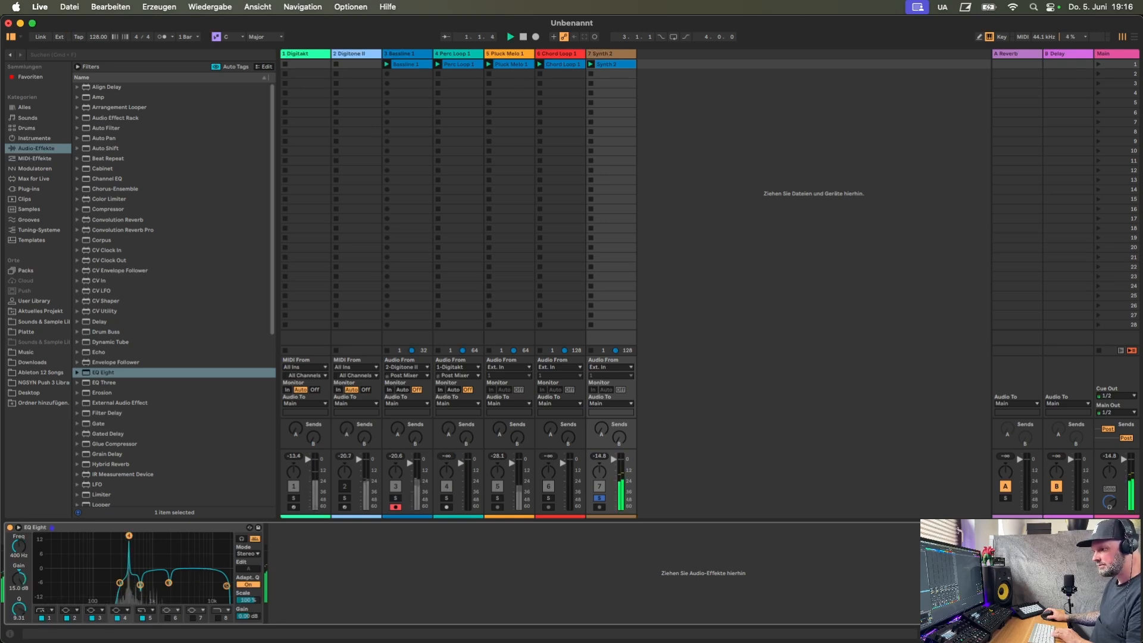
left_click_drag(129, 536, 129, 581)
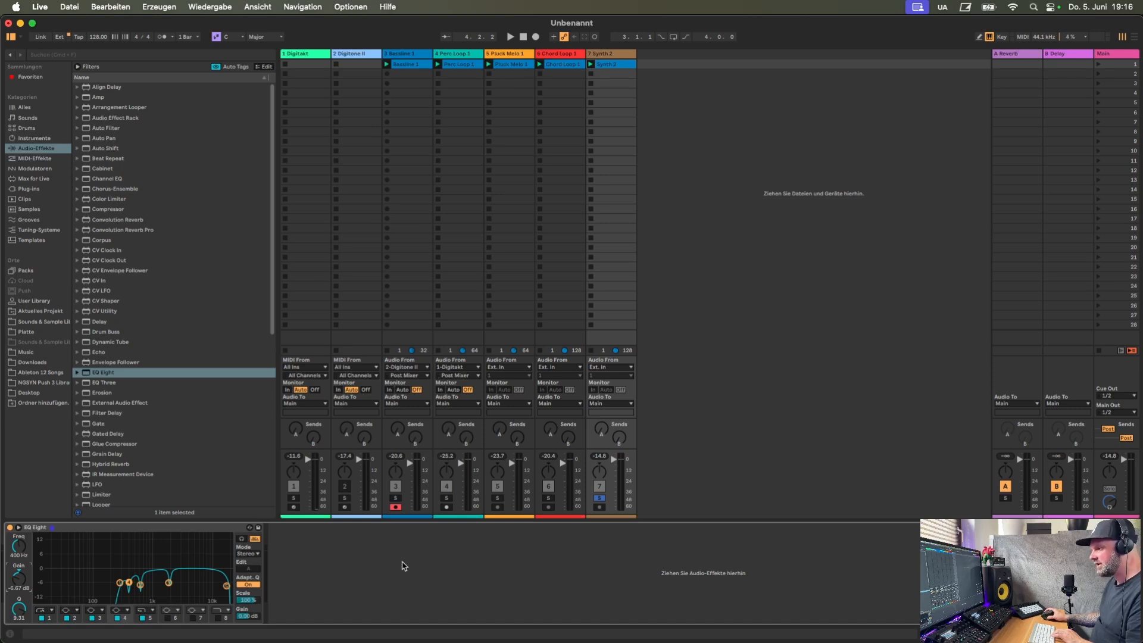
Unsolo the Synth 2 track and play scene 1 to hear all equalized tracks together.
left_click(237, 537)
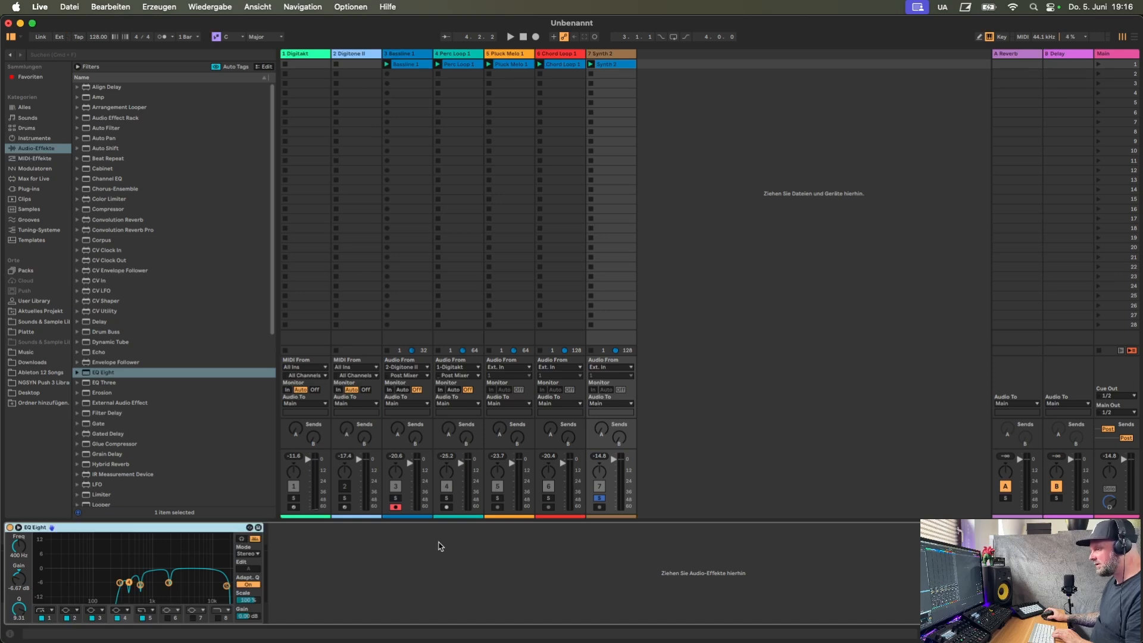
left_click(600, 499)
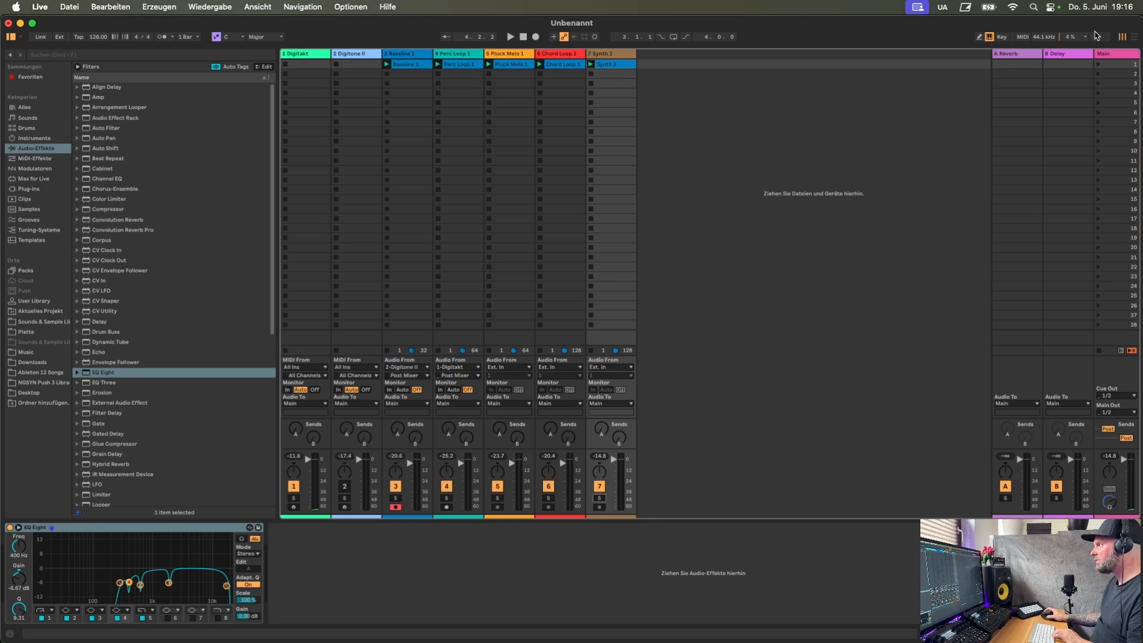
left_click(1099, 64)
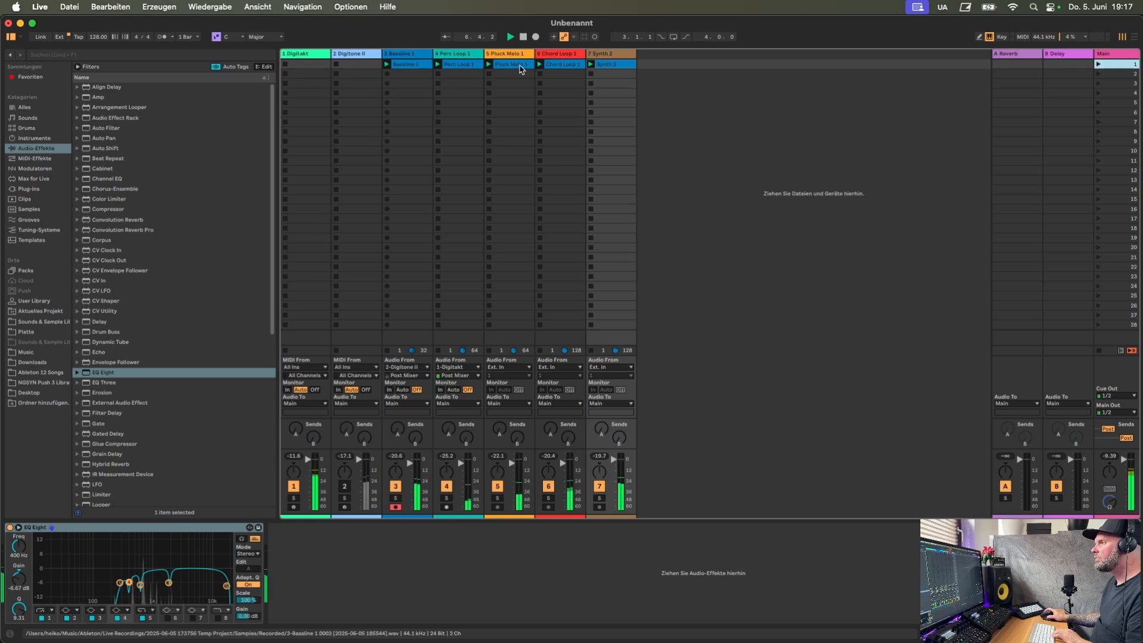
key("space")
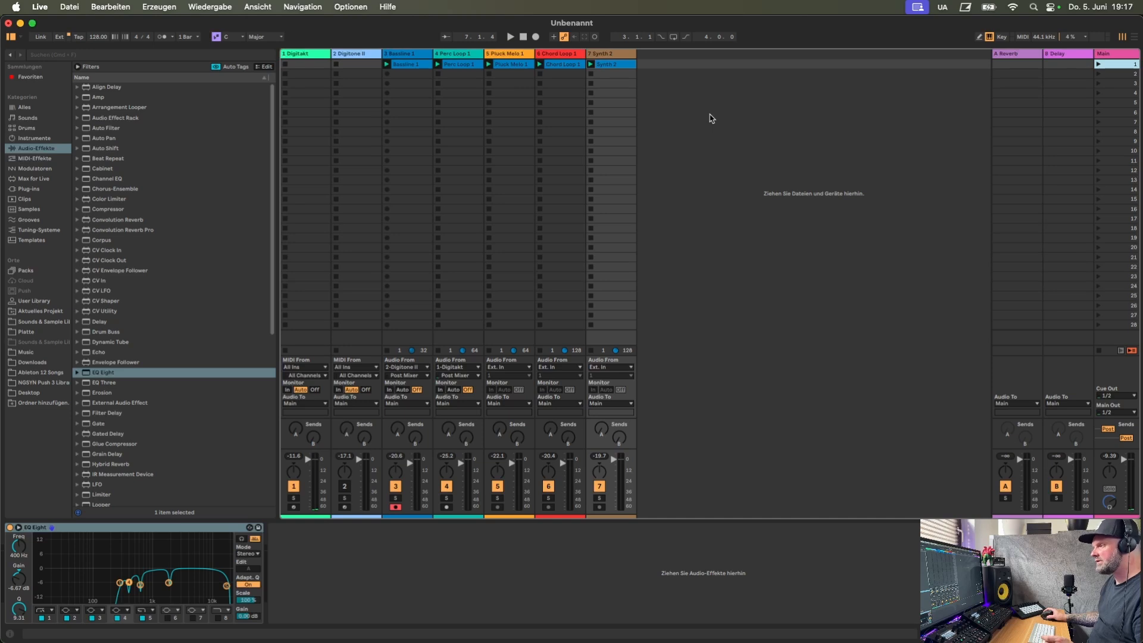
Insert five new audio tracks after the Synth 2 track.
left_click(712, 118)
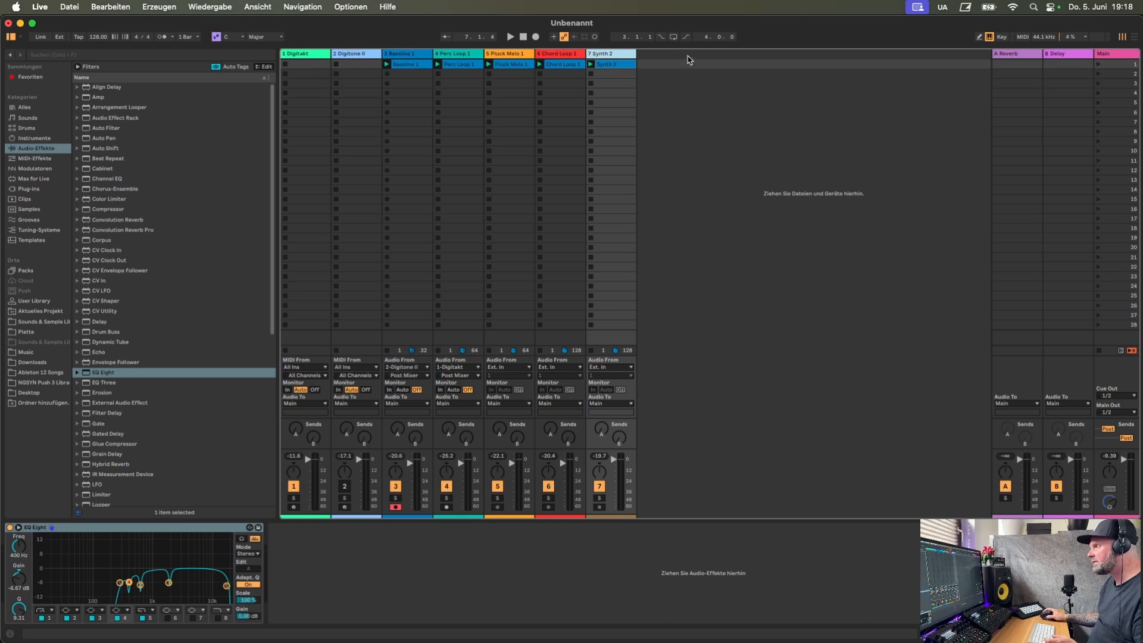
key("super+t")
key("super+t")
key("super+t")
key("super+t")
key("super+t")
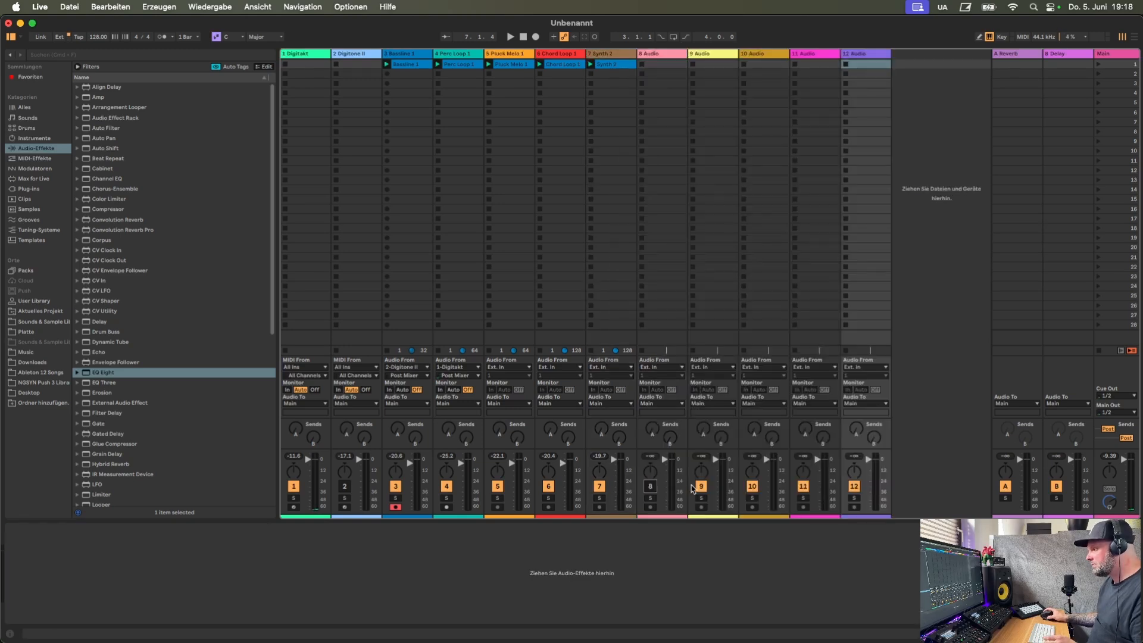
Deactivate the new audio tracks 9 to 12 in the mixer.
left_click(701, 487)
left_click(752, 486)
left_click(803, 486)
left_click(854, 487)
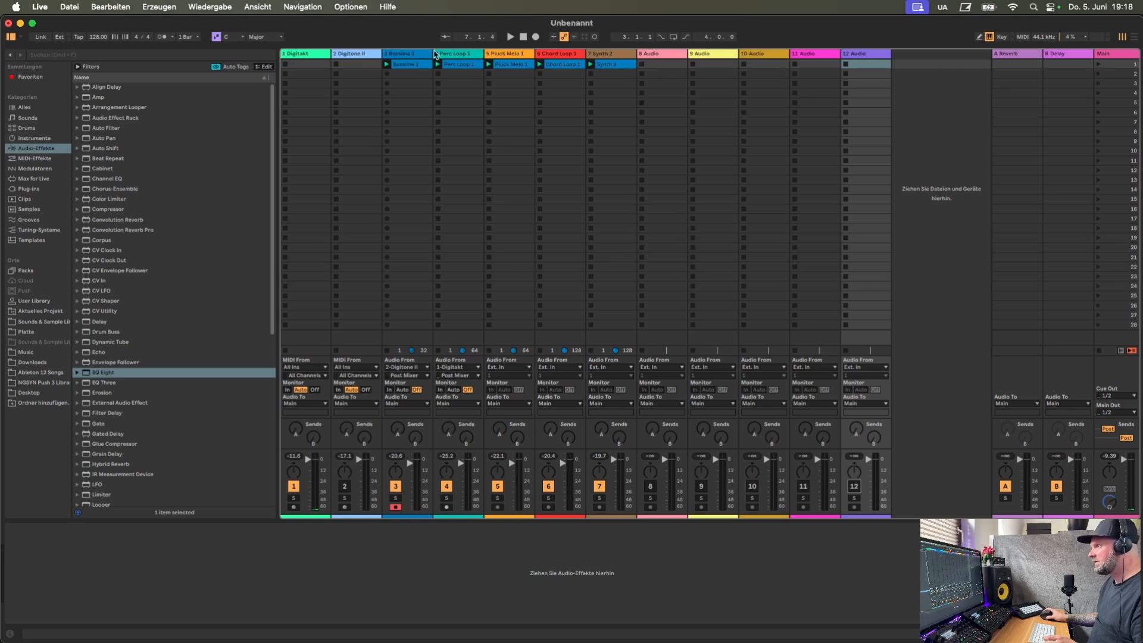
Add a Glue Compressor after the EQ Eight on the Bassline 1 track and enable its Soft clip.
left_click(598, 71)
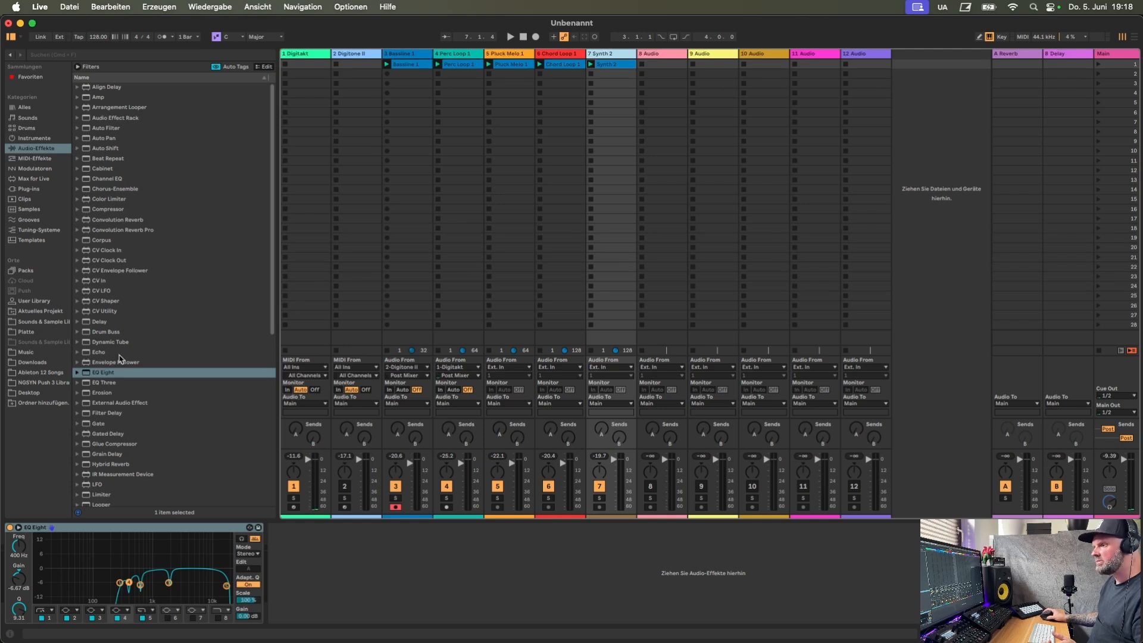
left_click_drag(122, 444, 420, 57)
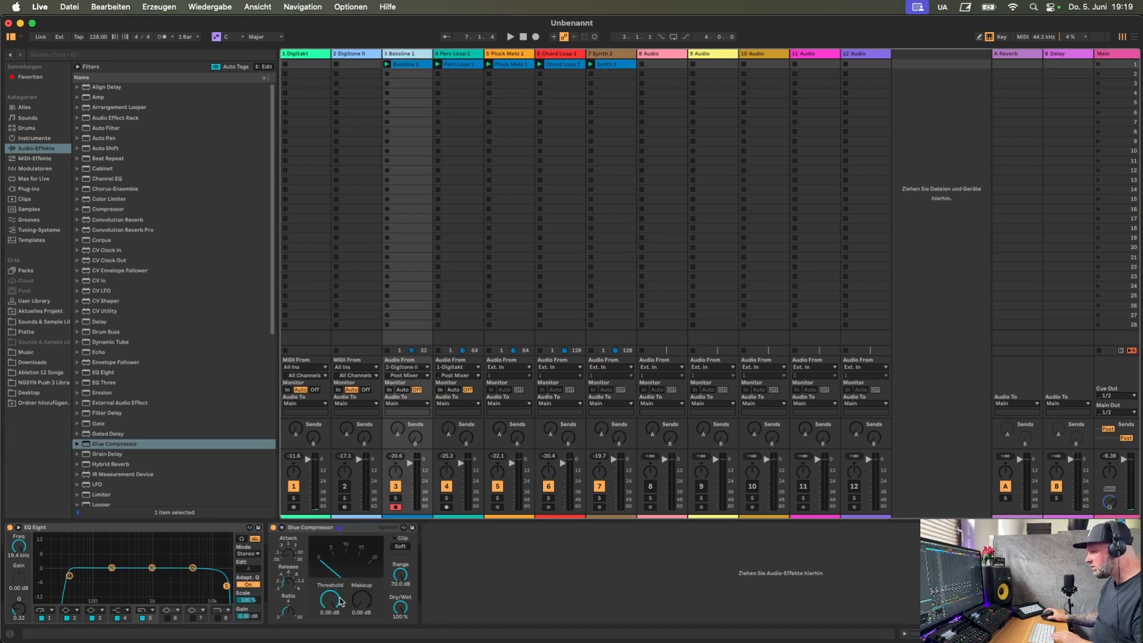
left_click(400, 546)
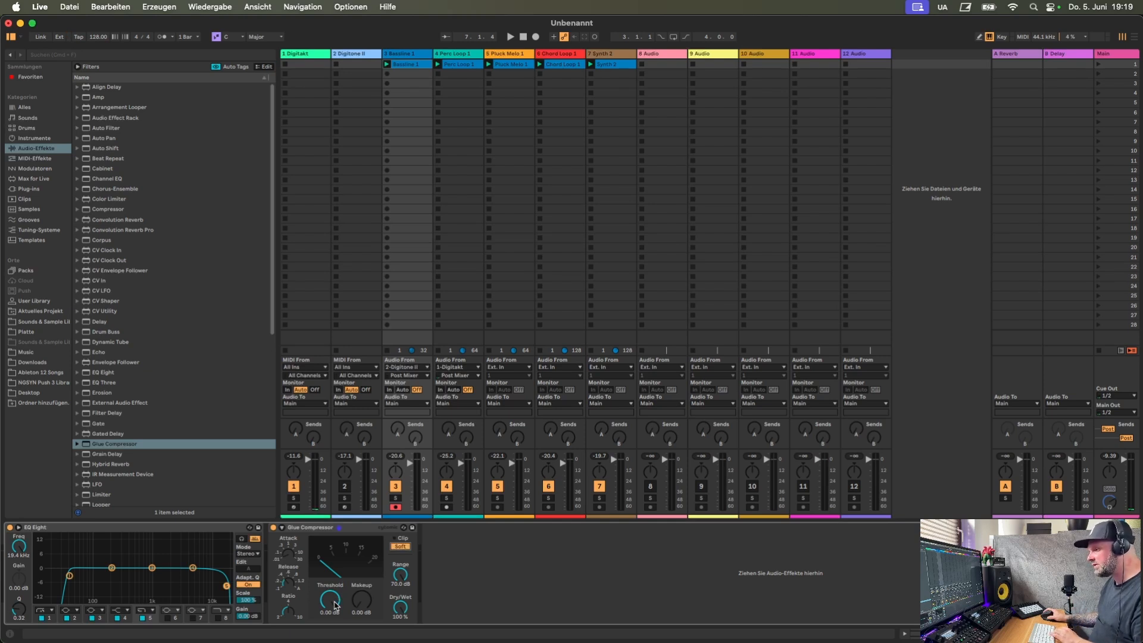
Solo Bassline 1 and set its Glue Compressor to about -18.1 dB threshold and 7.78 dB makeup during playback.
key("space")
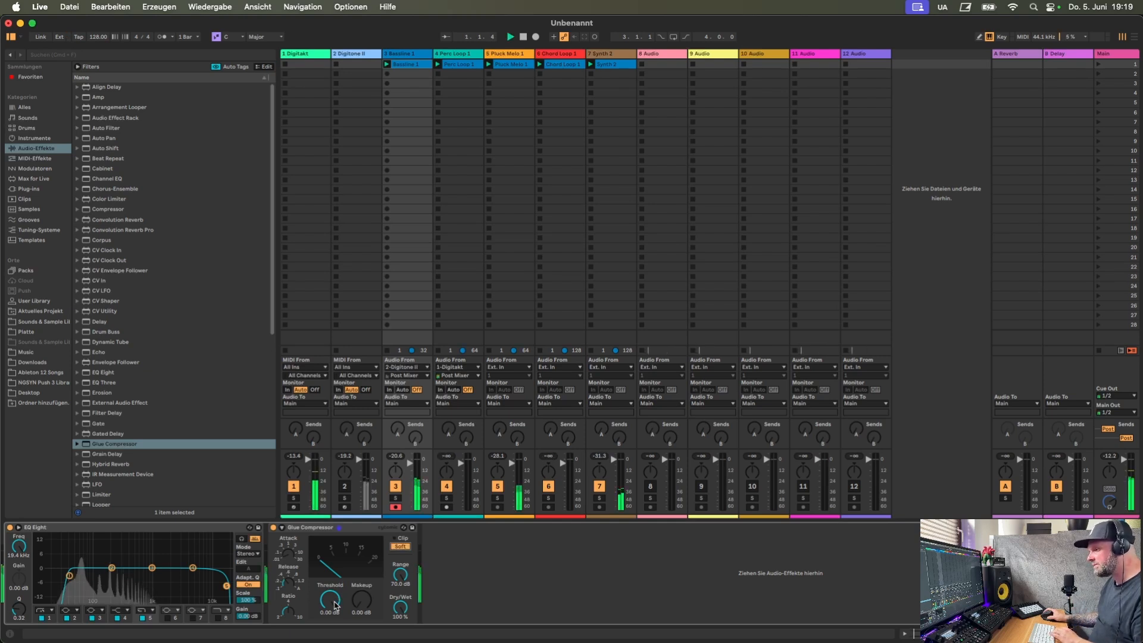
left_click(395, 499)
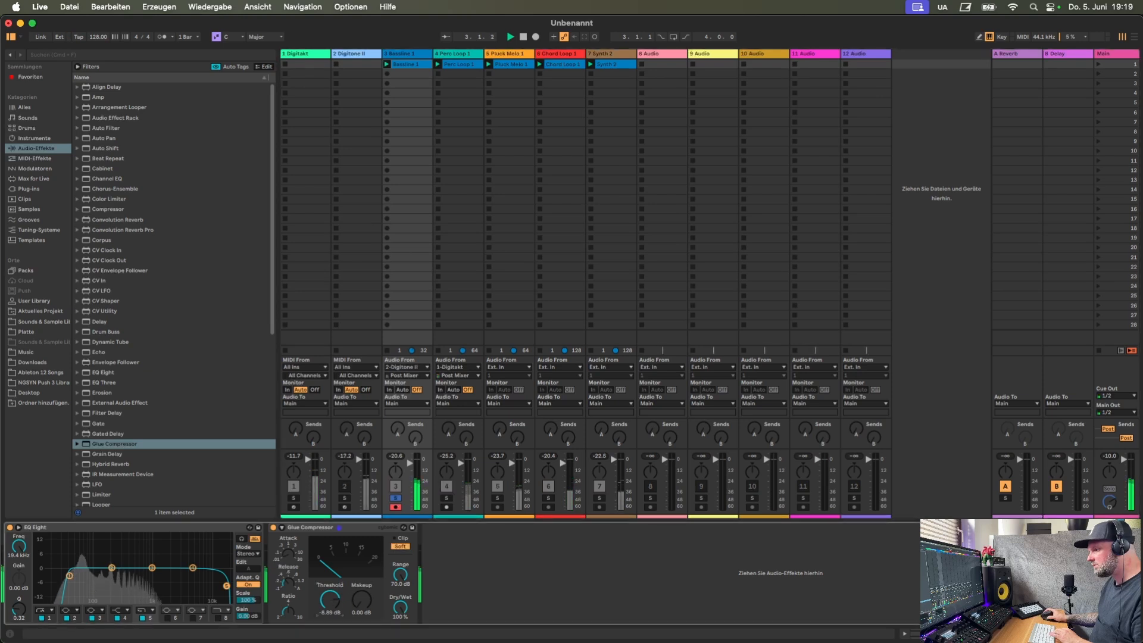
mouse_move(330, 599)
left_mouse_down()
mouse_move(330, 611)
mouse_move(330, 599)
left_mouse_up()
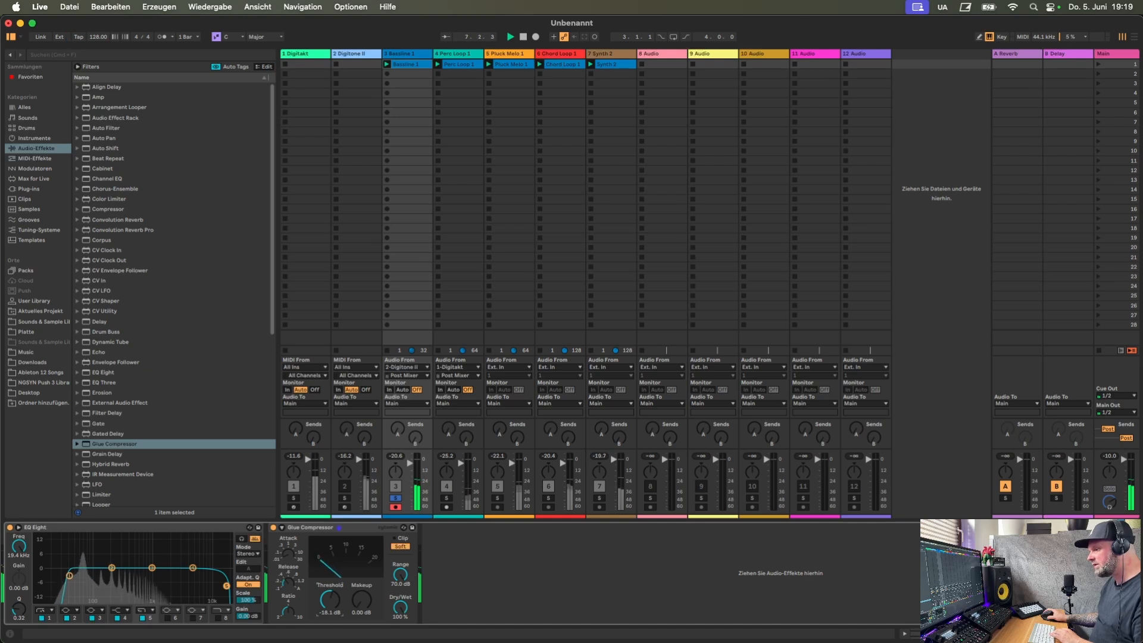
left_click_drag(362, 599, 362, 566)
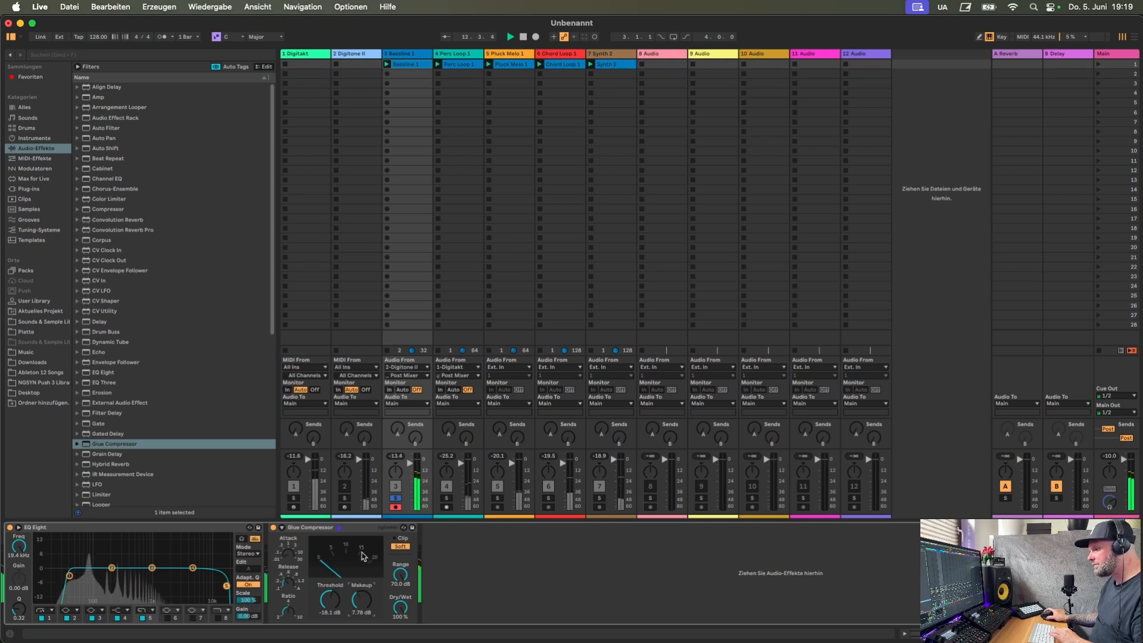
key("space")
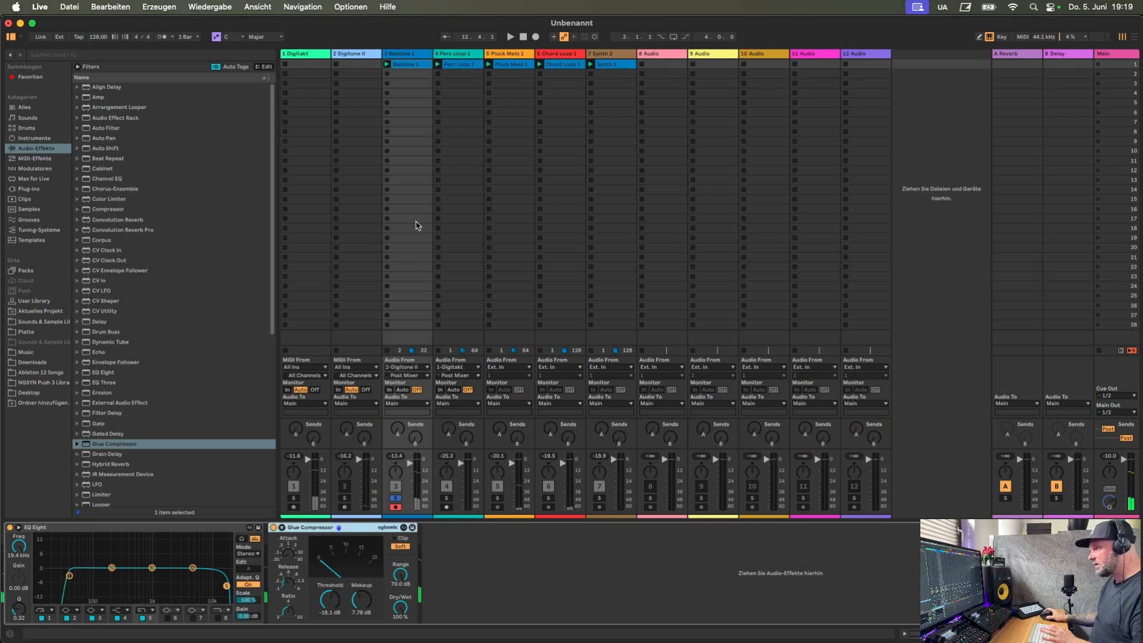
Paste the Bassline 1 Glue Compressor after the EQ Eight on Perc Loop 1 and unsolo the Bassline 1 track.
left_click(452, 53)
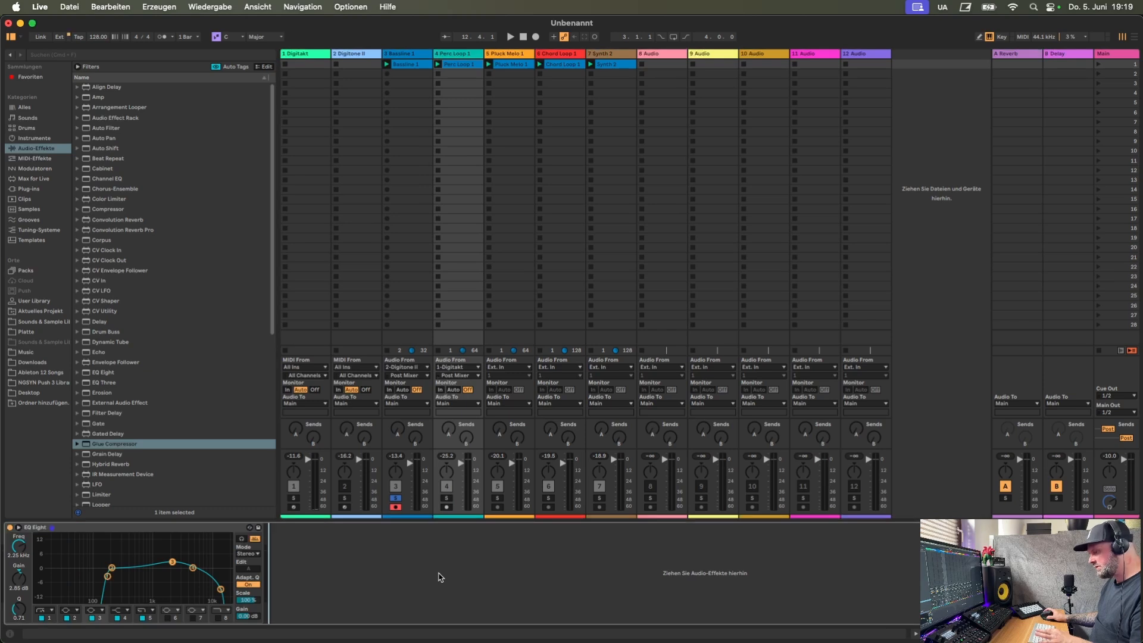
key("Return")
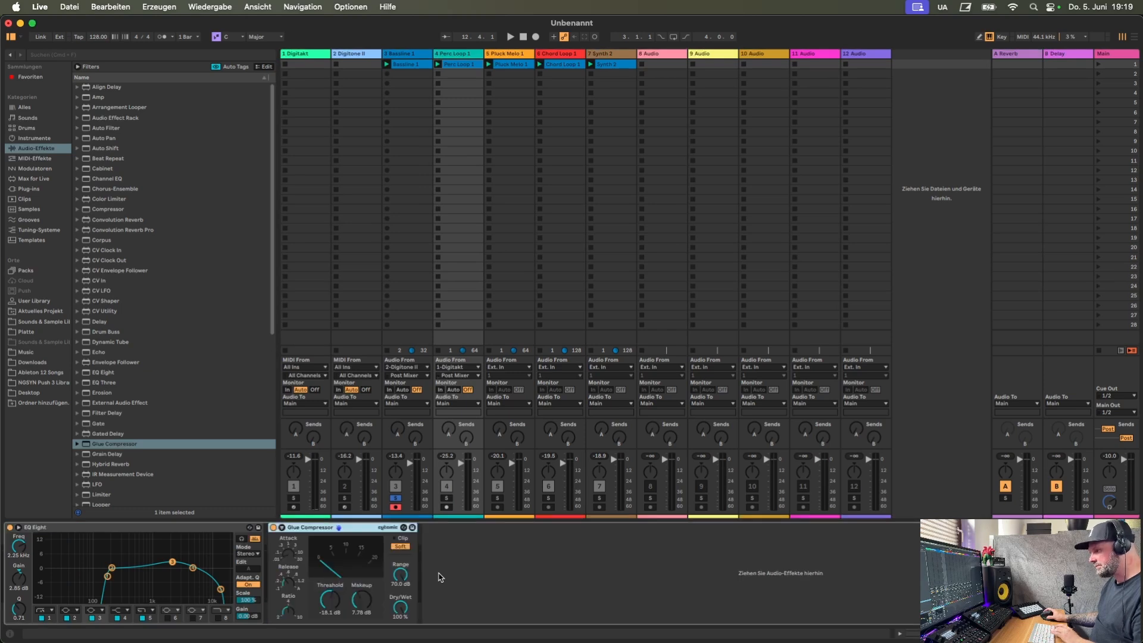
left_click(395, 498)
Set the Perc Loop 1 Glue Compressor to about -26 dB threshold and 12.1 dB makeup during playback.
key("space")
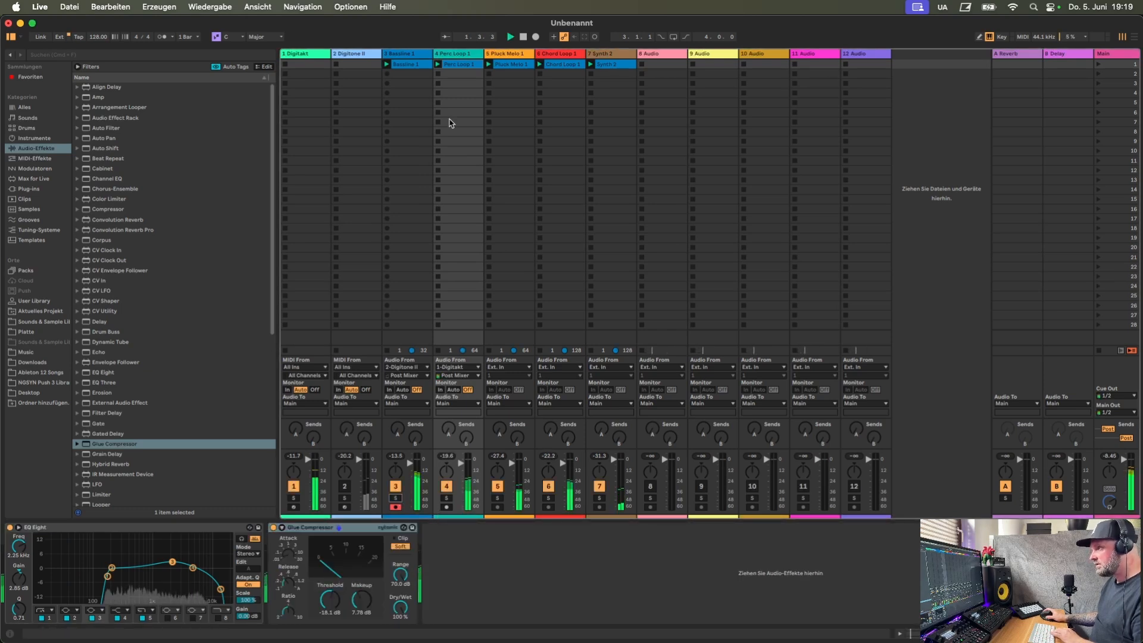
left_click_drag(322, 608, 321, 634)
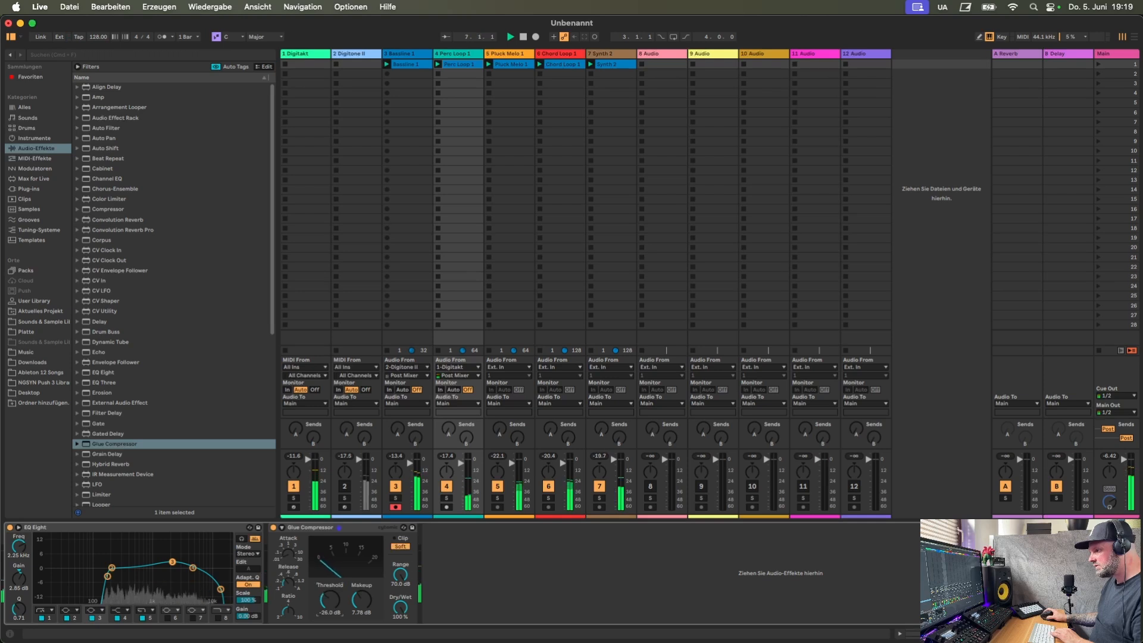
left_click_drag(361, 600, 361, 588)
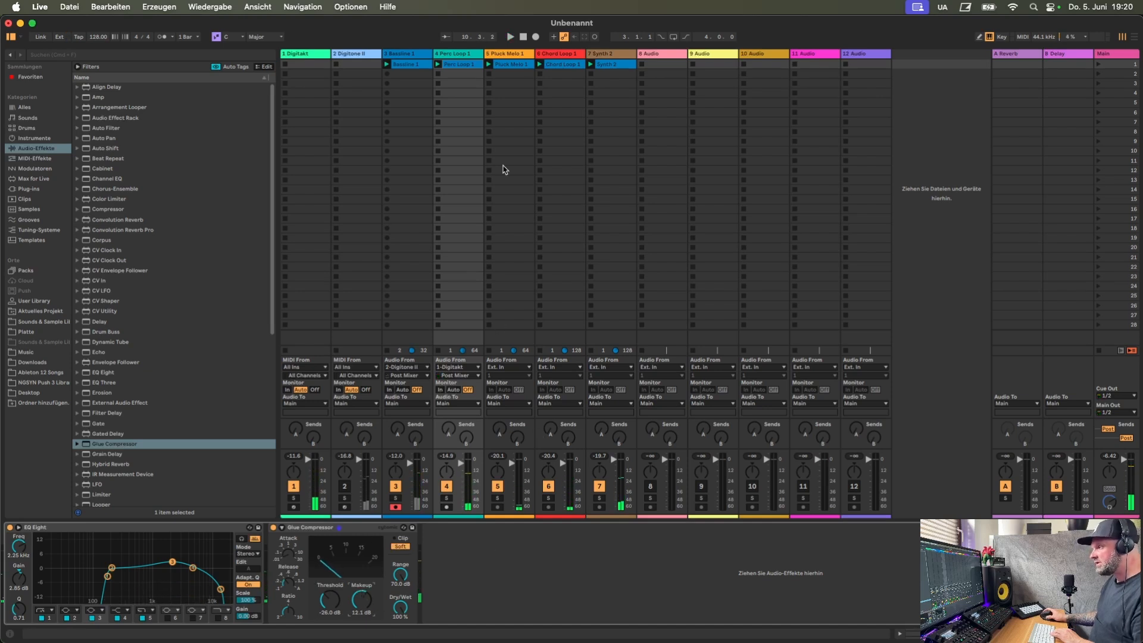
Paste the copied Glue Compressor after the EQ Eight on the Pluck Melo 1 track.
left_click(513, 55)
left_click(386, 586)
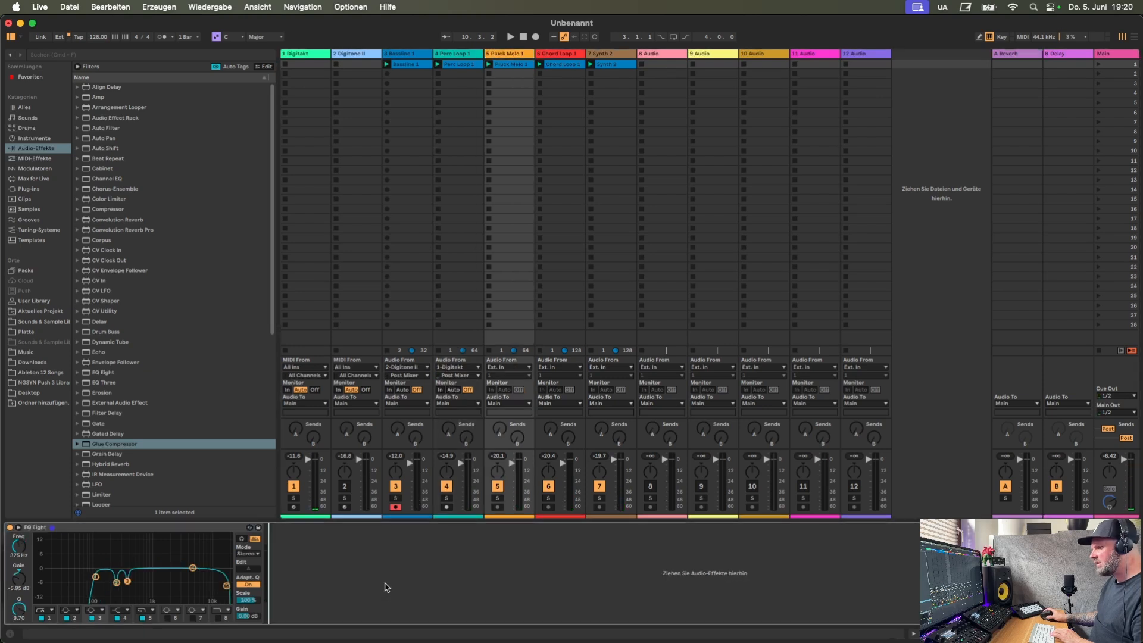
key("super+v")
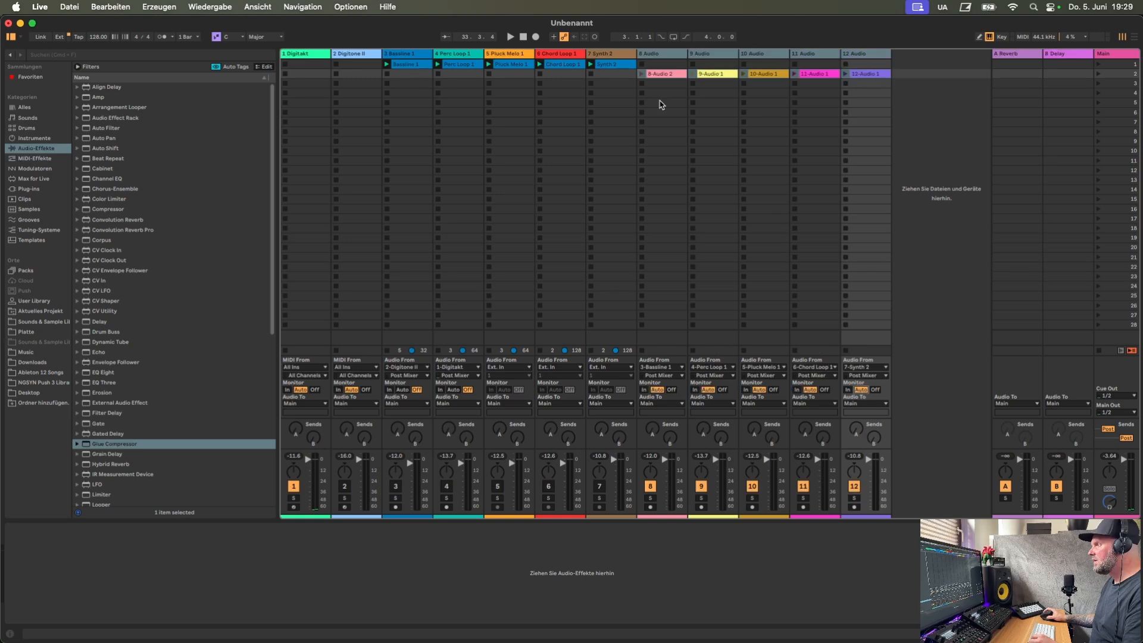
Check the source files of the newly recorded clips and show the 8-Audio 2 clip's sample in the browser.
left_click(661, 104)
left_click(670, 78)
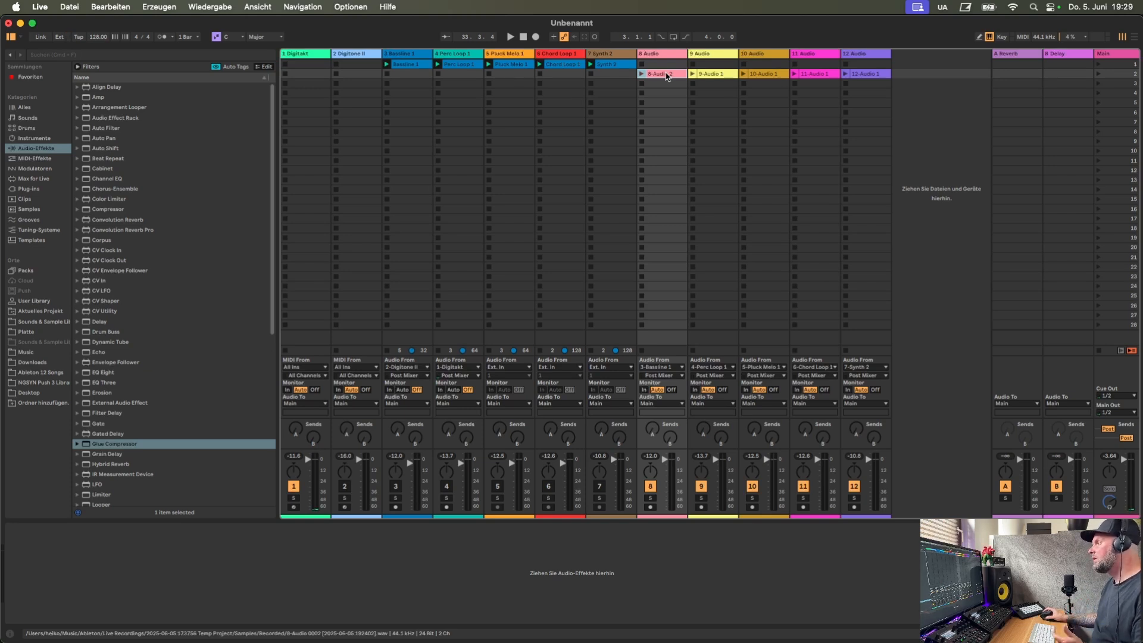
left_click(711, 75)
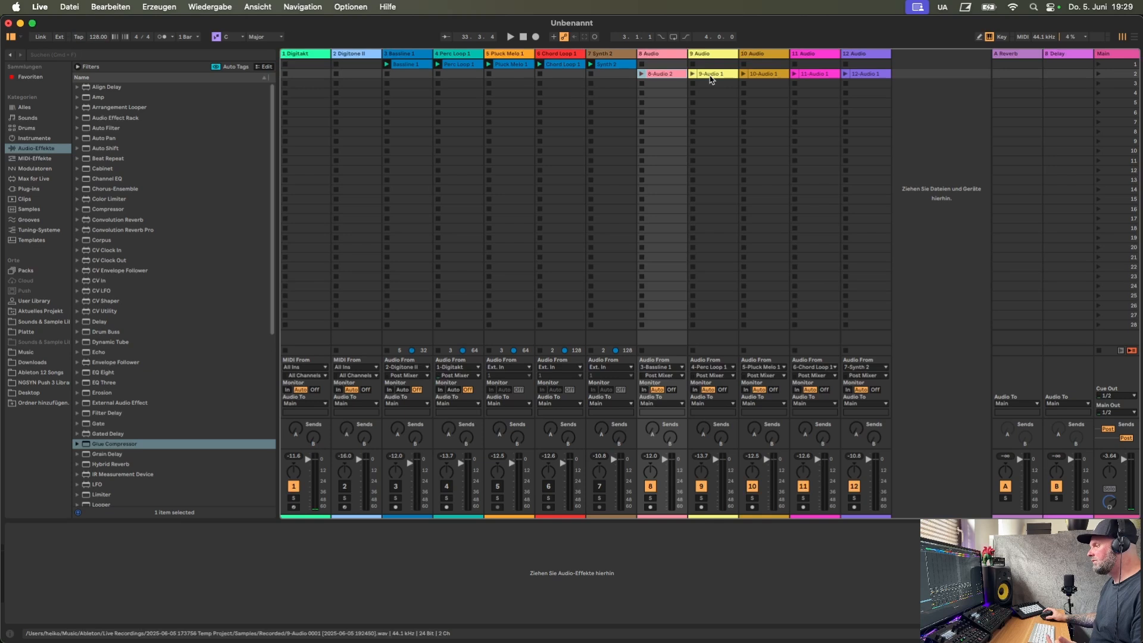
left_click(672, 75)
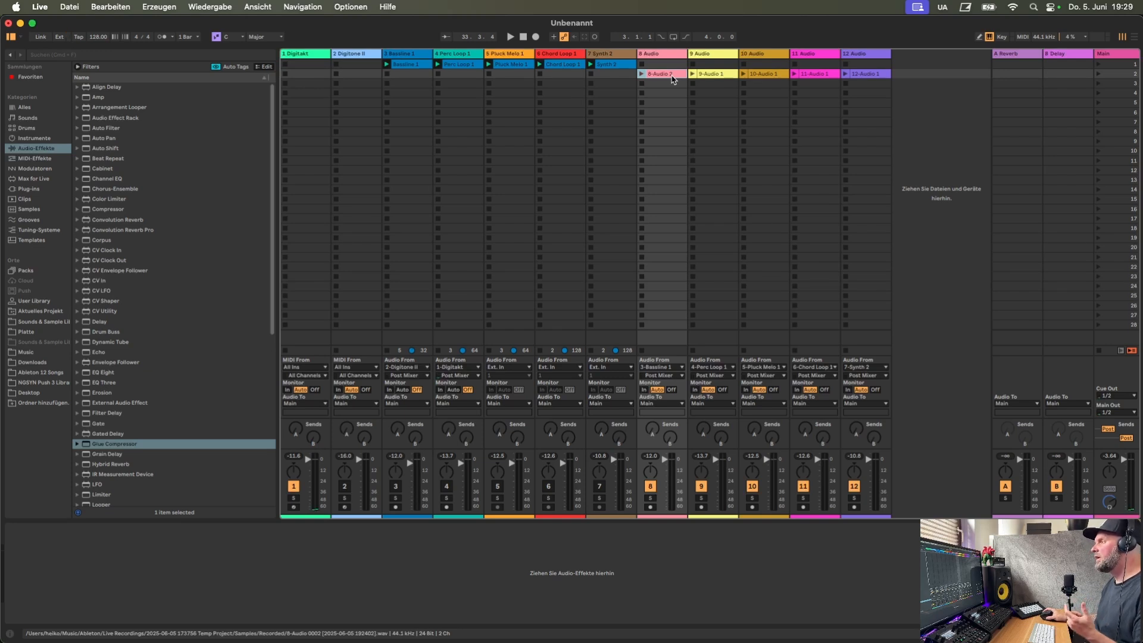
right_click(673, 79)
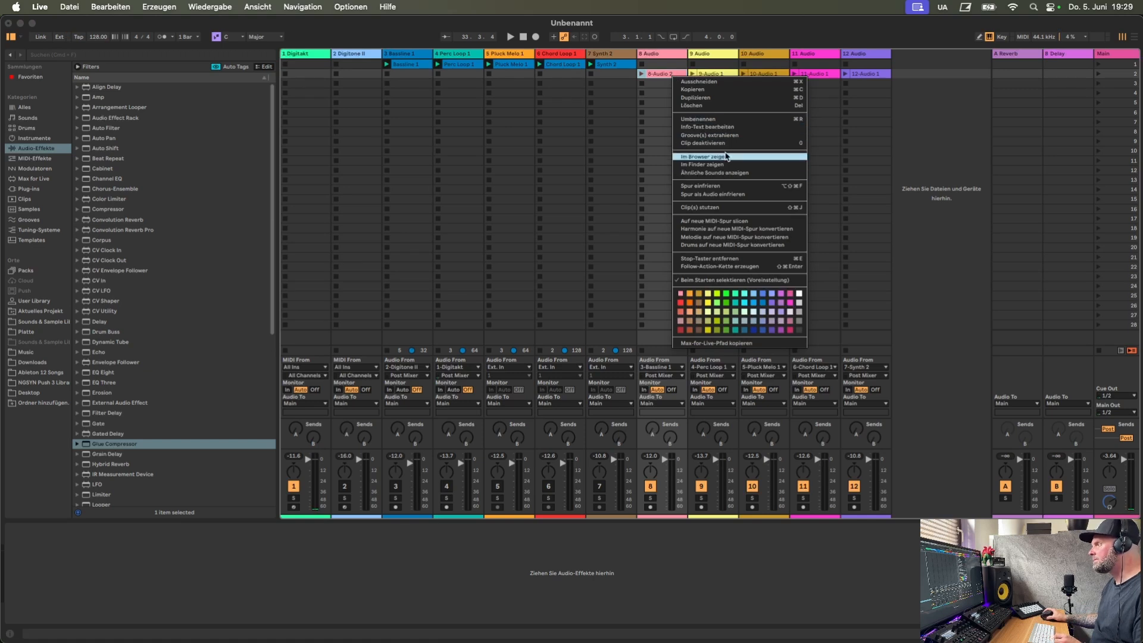
left_click(726, 157)
Rename the 8-Audio 2 clip's sample file as Destillat_Bassline_128bpm and locate the 9-Audio 1 clip's sample in the browser.
right_click(198, 170)
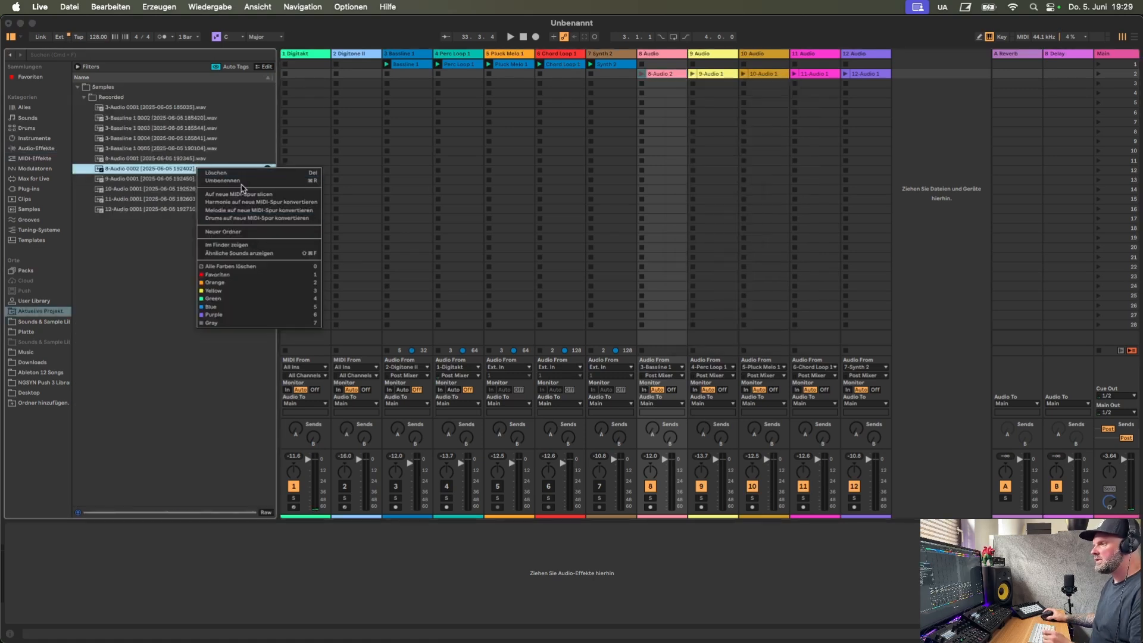
left_click(243, 181)
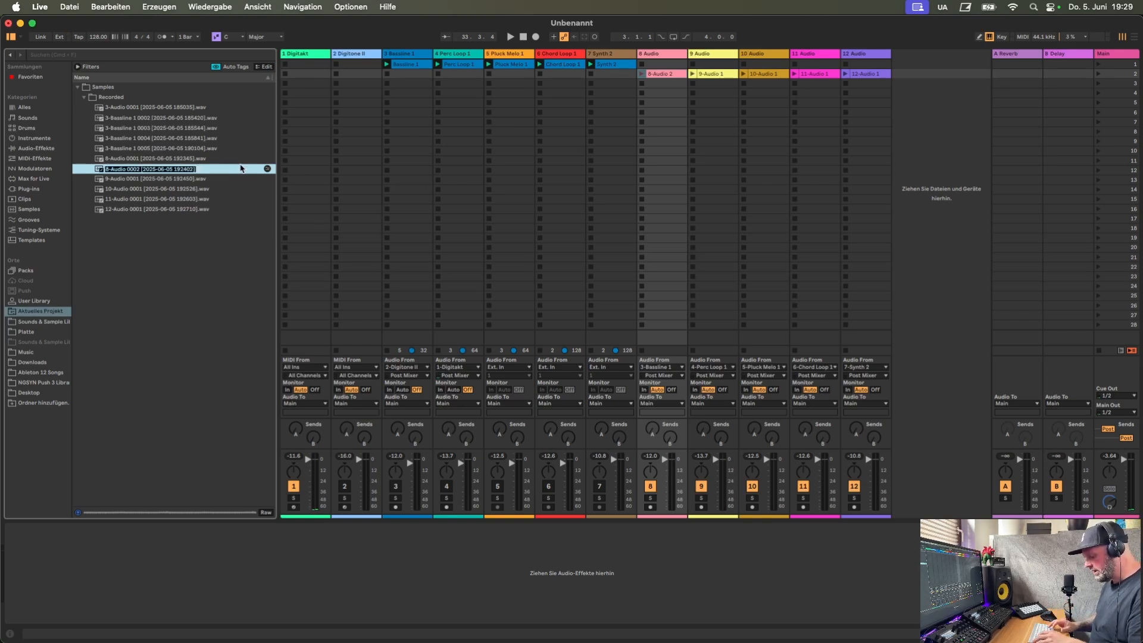
type("Destillat_Bassline_")
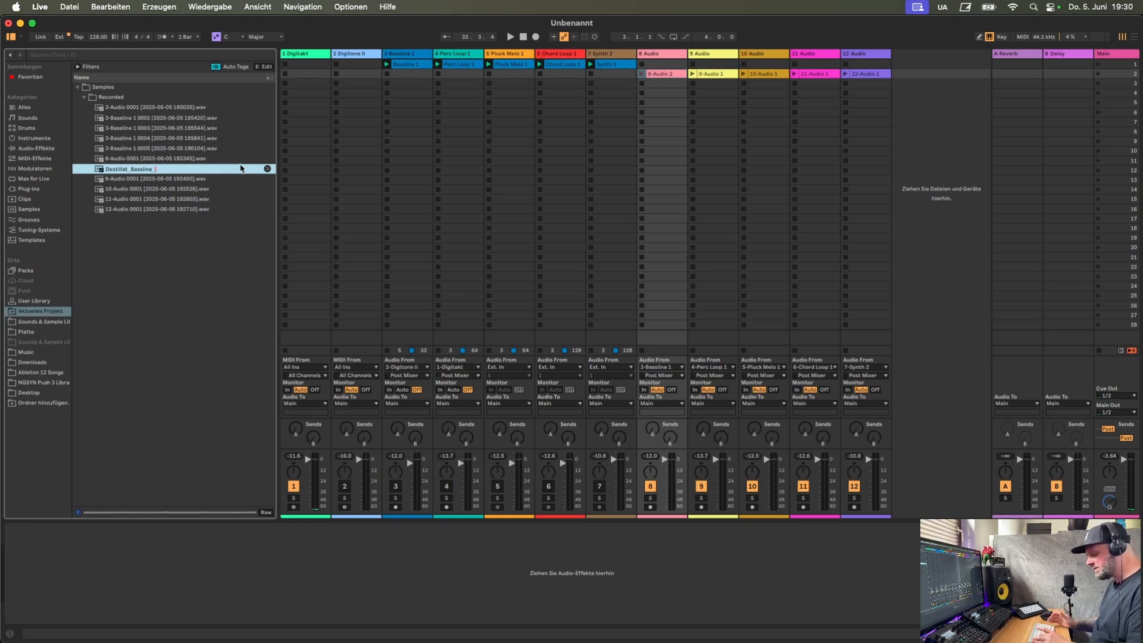
type("128bpm")
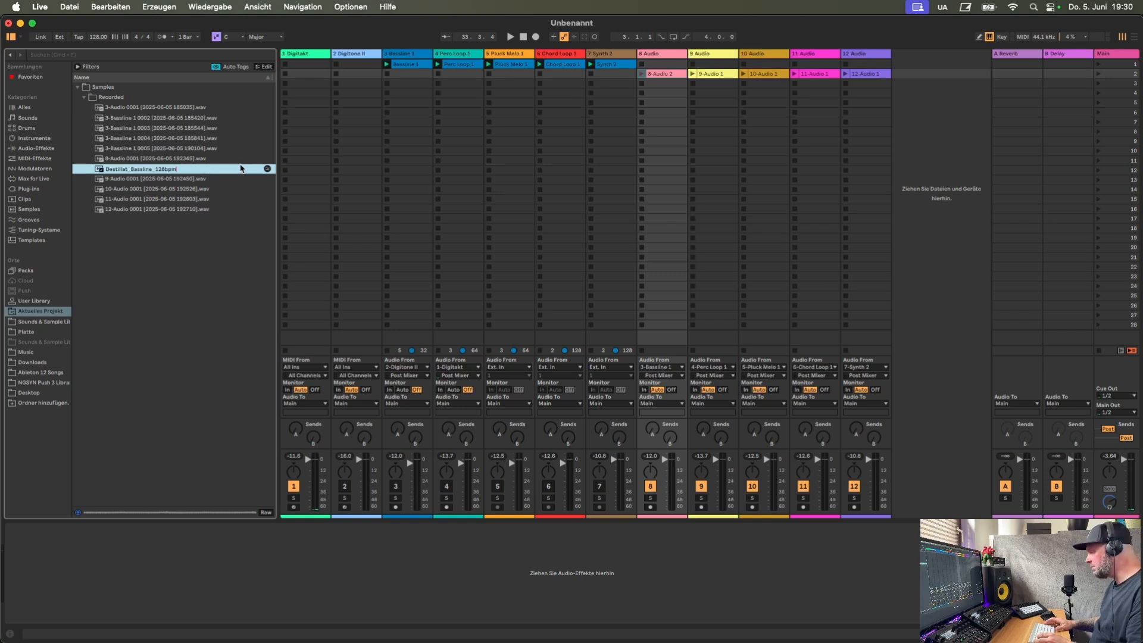
key("Return")
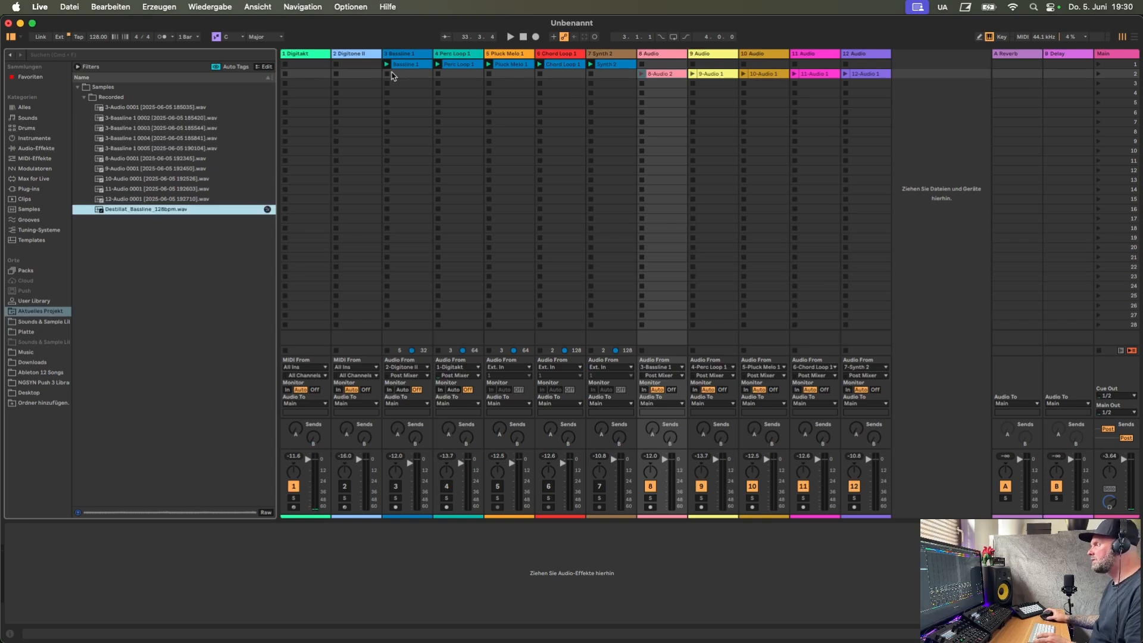
right_click(706, 75)
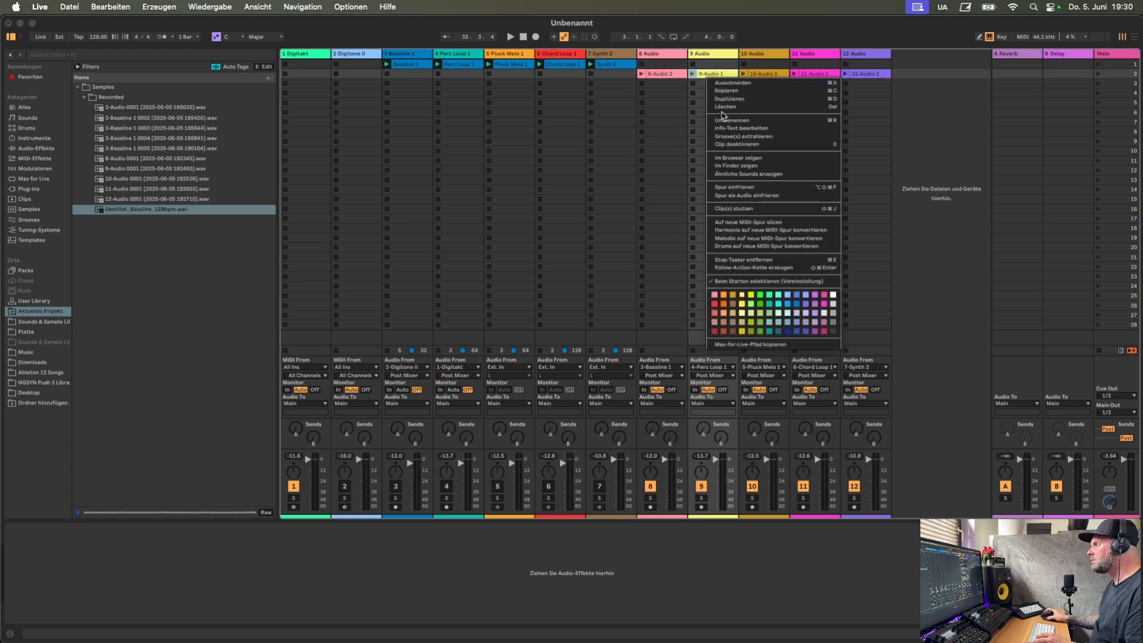
left_click(733, 167)
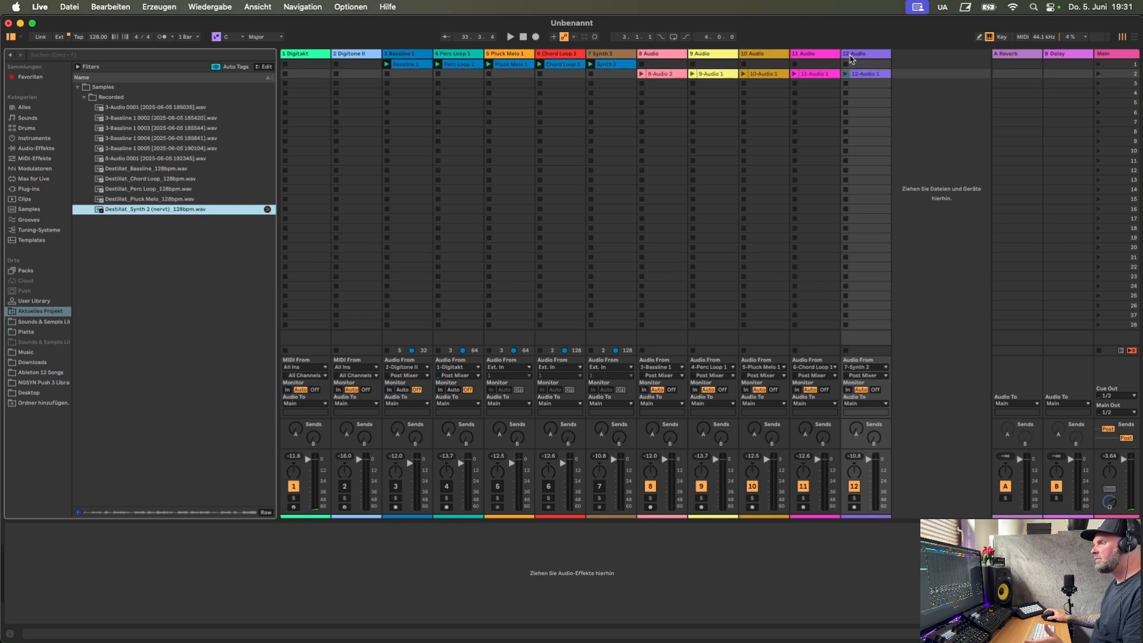
Save the Live set as "working destillat yt" and collect all its files into the project.
left_click(75, 8)
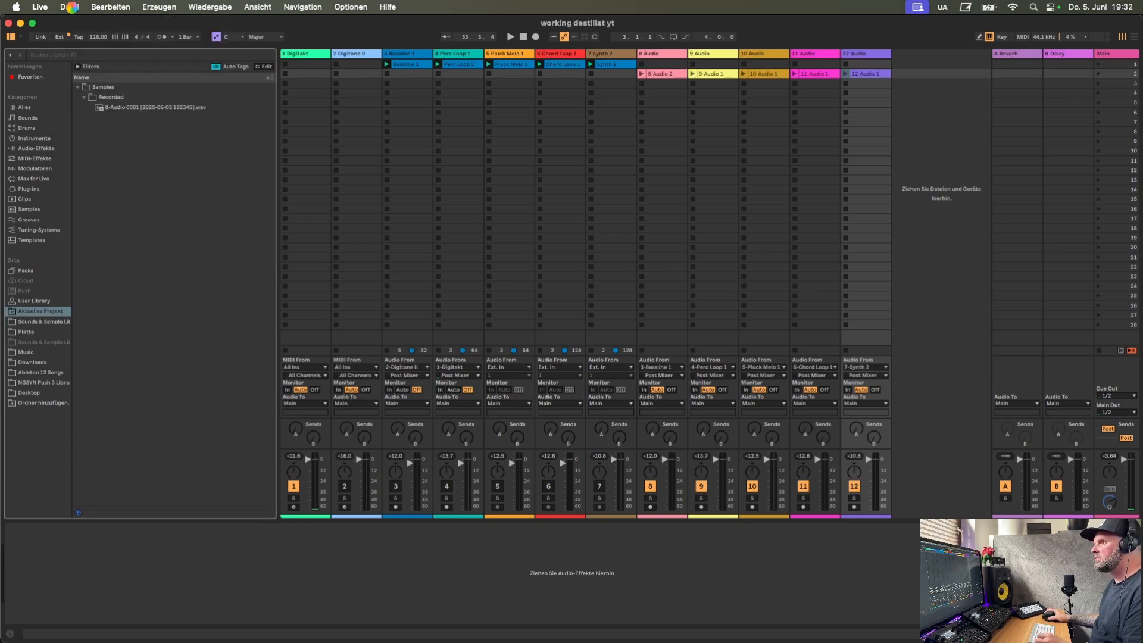
left_click(72, 9)
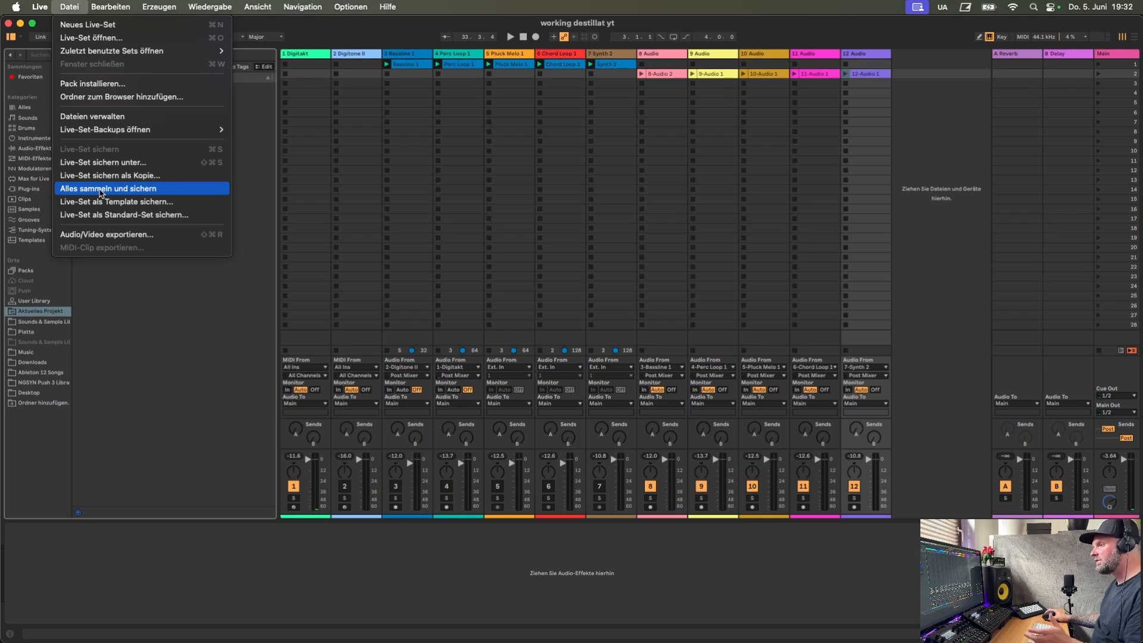
left_click(100, 188)
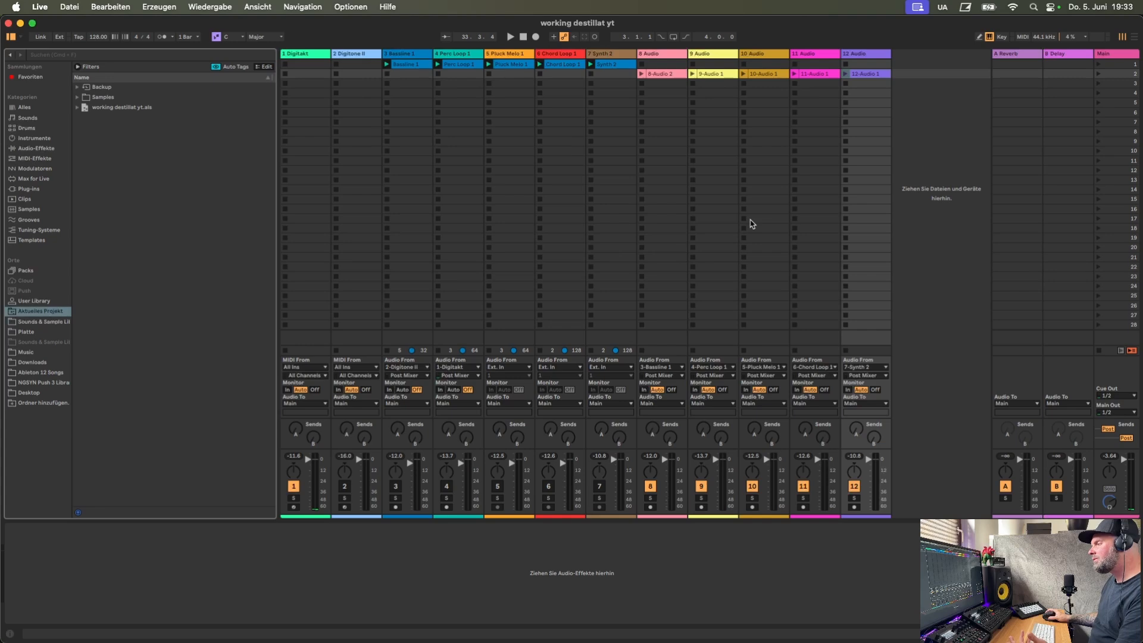
Create a new Live set and load the NGSYN Live Drums instrument rack from the User Library onto the first MIDI track.
left_click(71, 8)
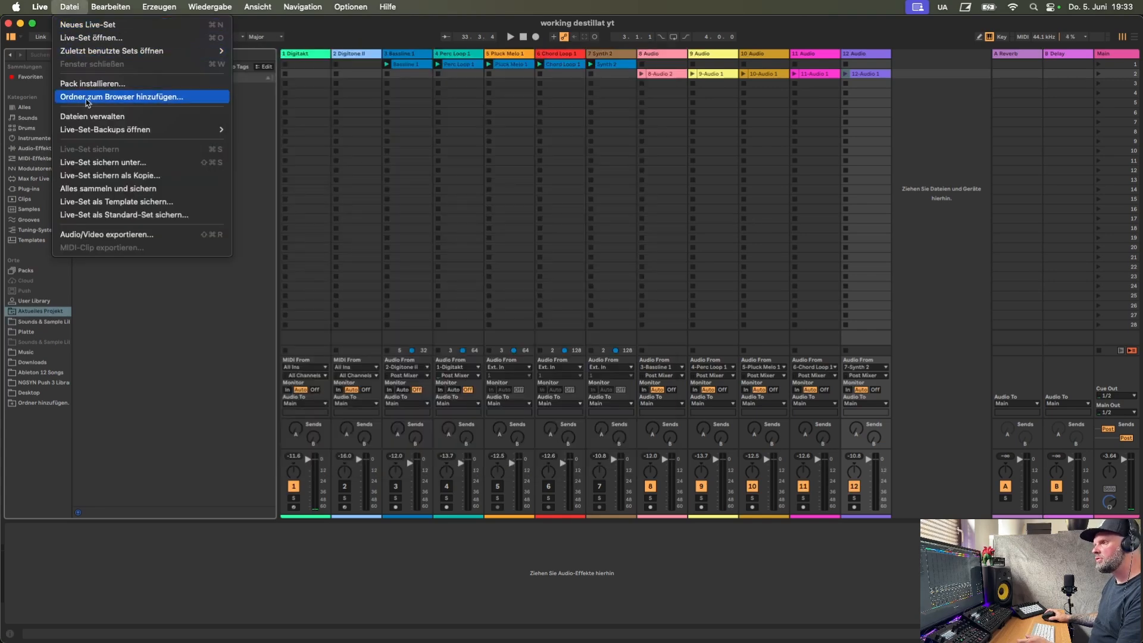
left_click(90, 28)
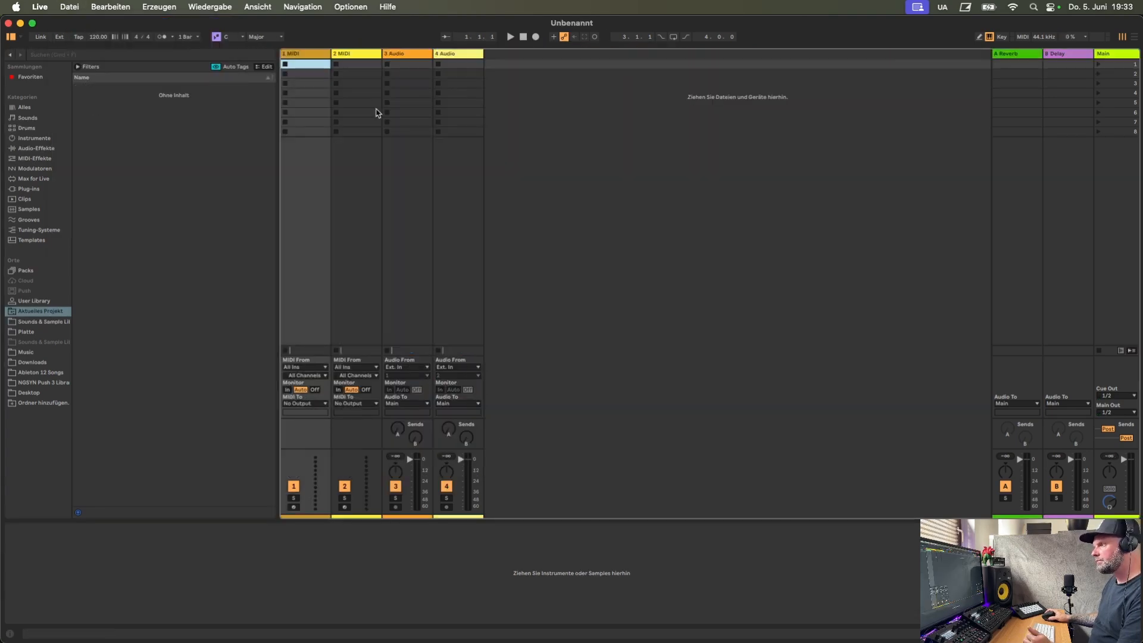
left_click(325, 55)
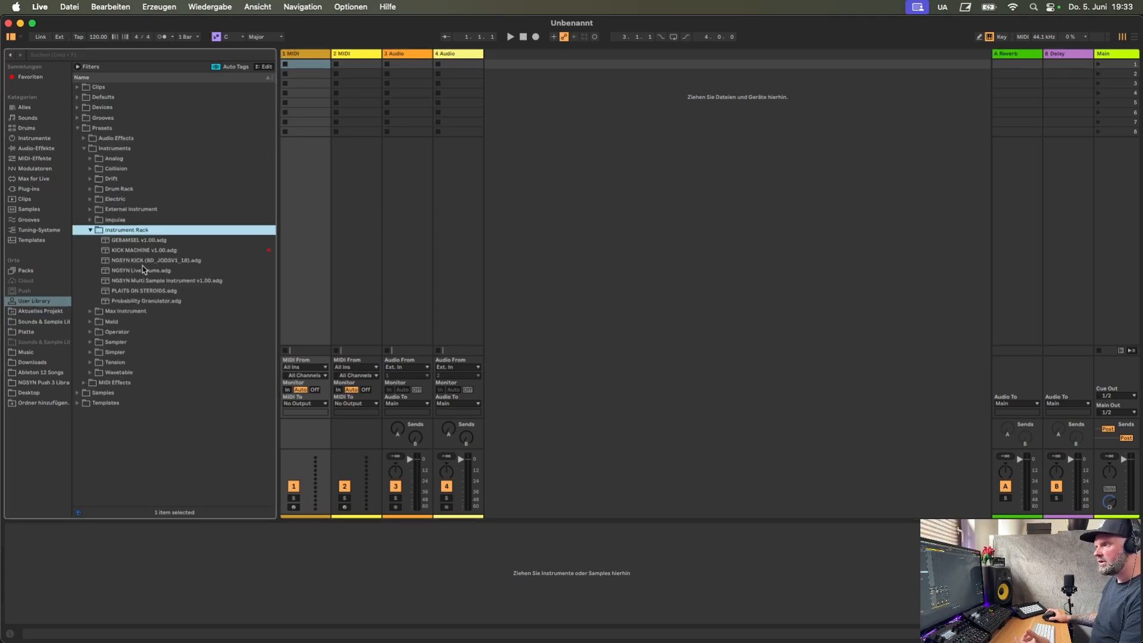
left_click_drag(142, 270, 295, 64)
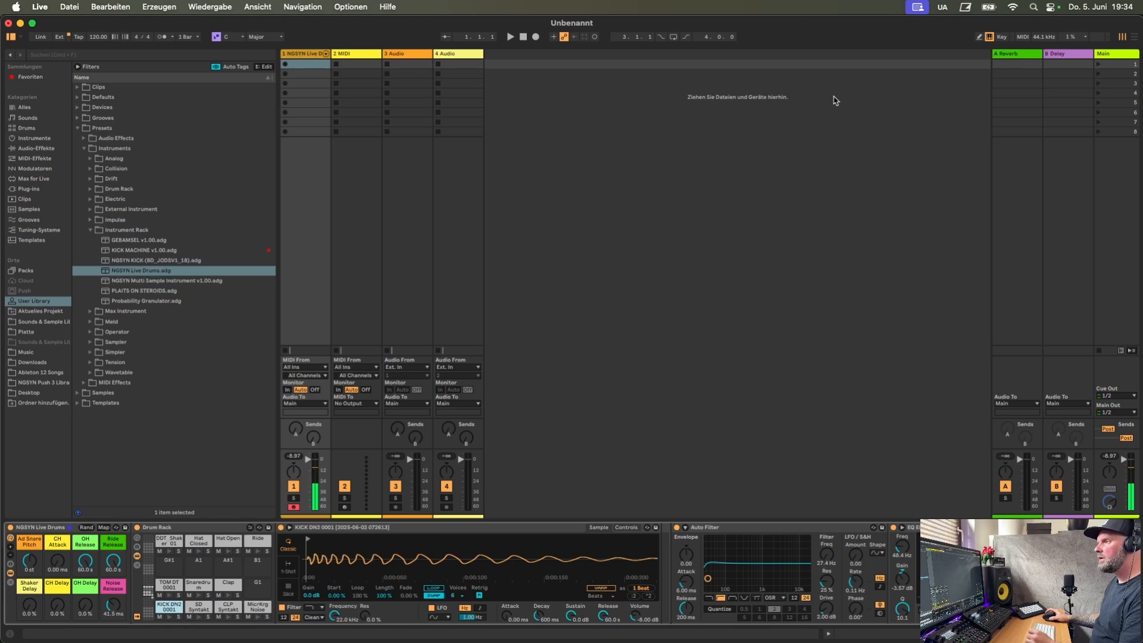
Color the NGSYN Live Drums track red and delete the empty second MIDI track.
right_click(298, 55)
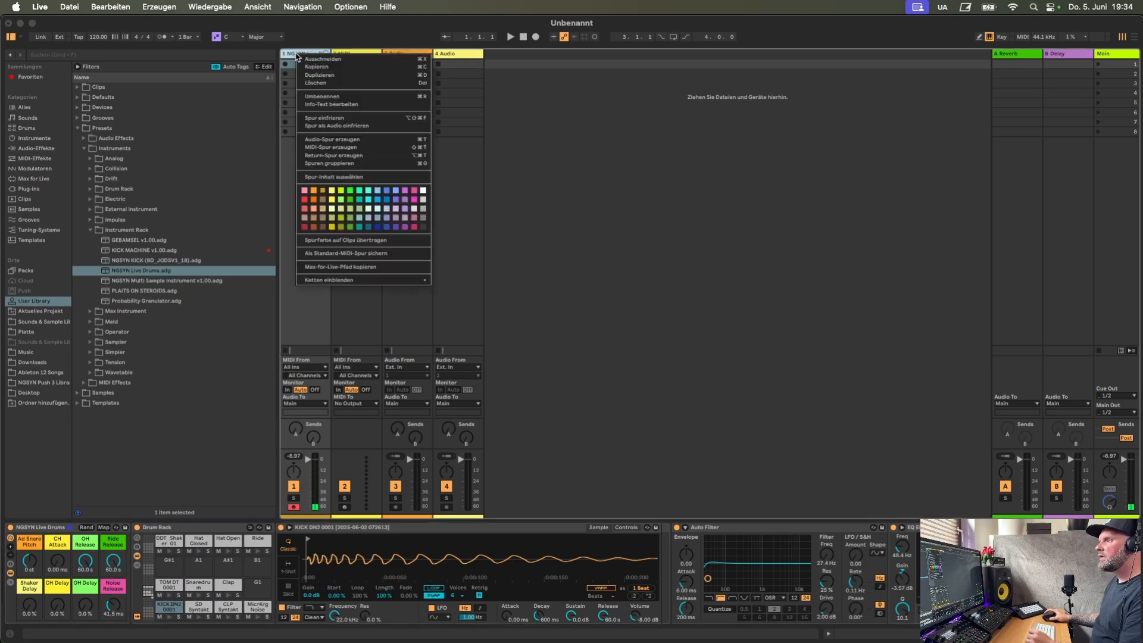
left_click(305, 200)
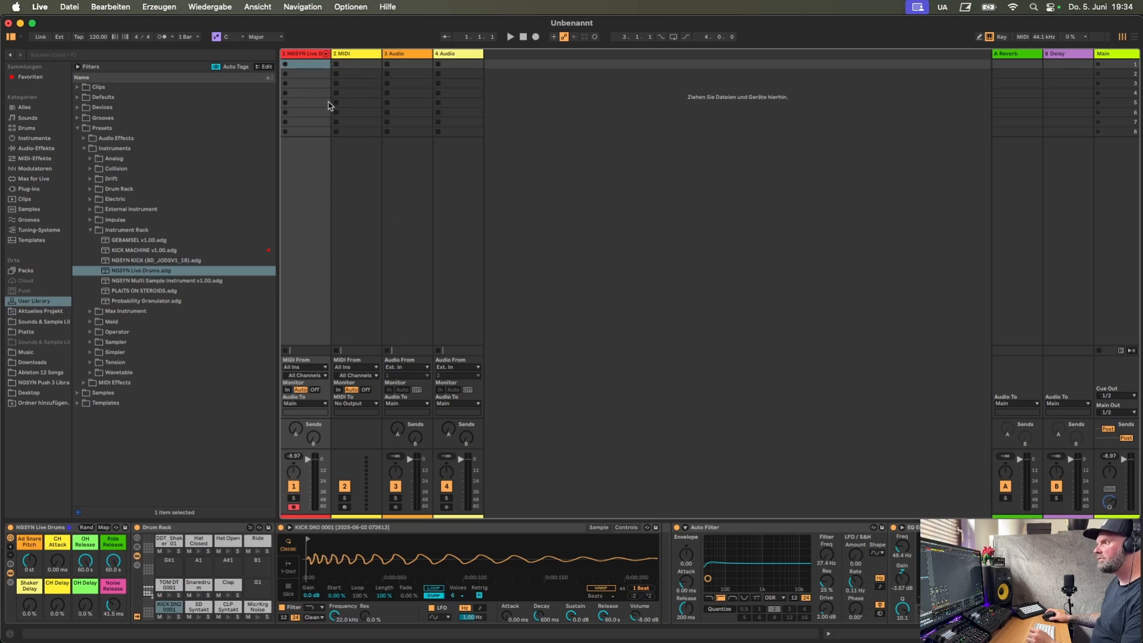
left_click(361, 57)
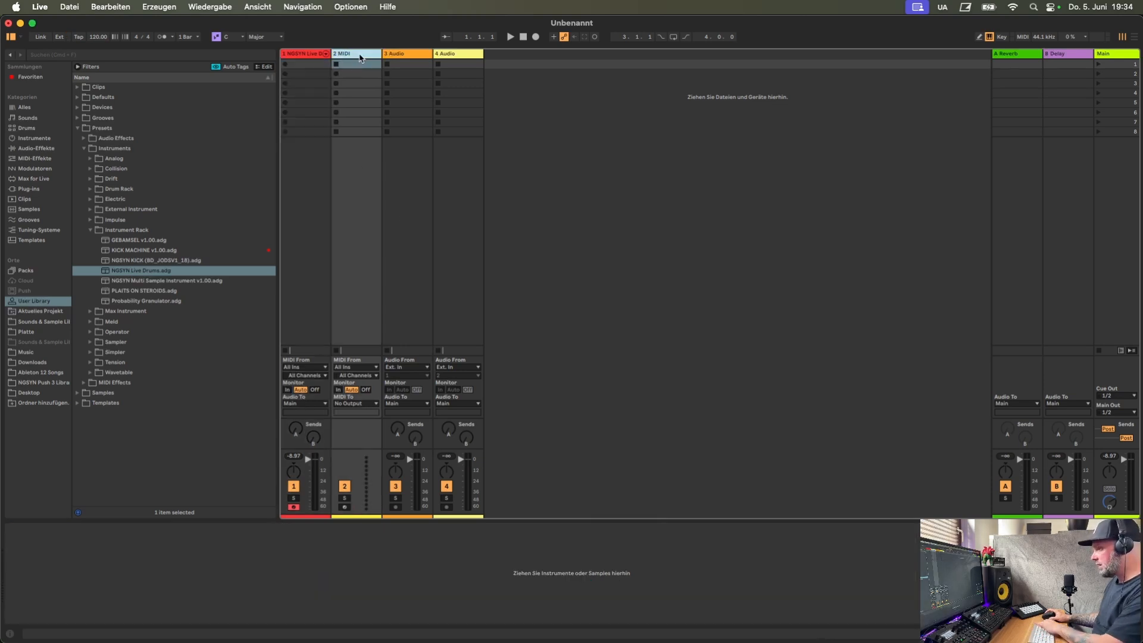
key("Delete")
Rename the two audio tracks as Bass Stem 1 and Bass Stem 2.
right_click(358, 56)
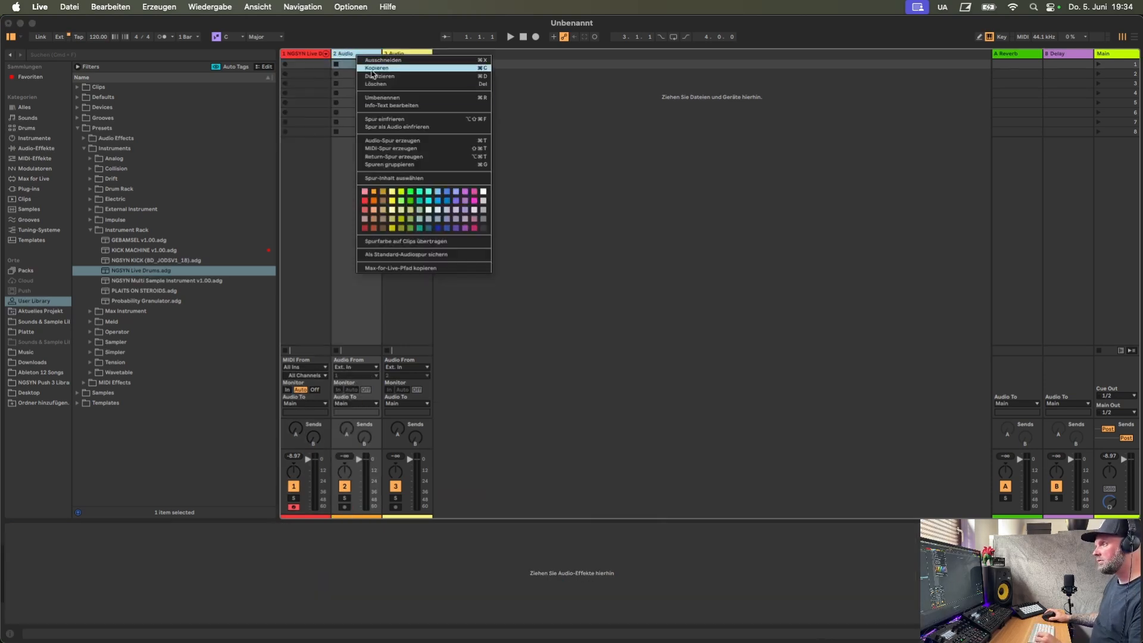
left_click(390, 98)
type("Bass Stam 1")
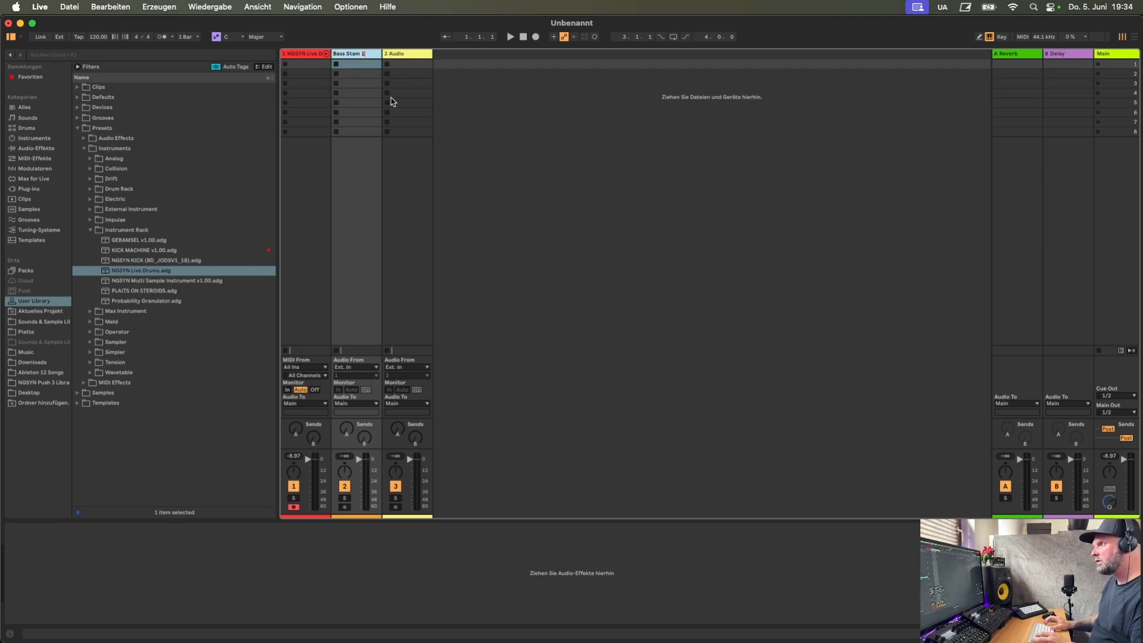
key("Return")
right_click(410, 56)
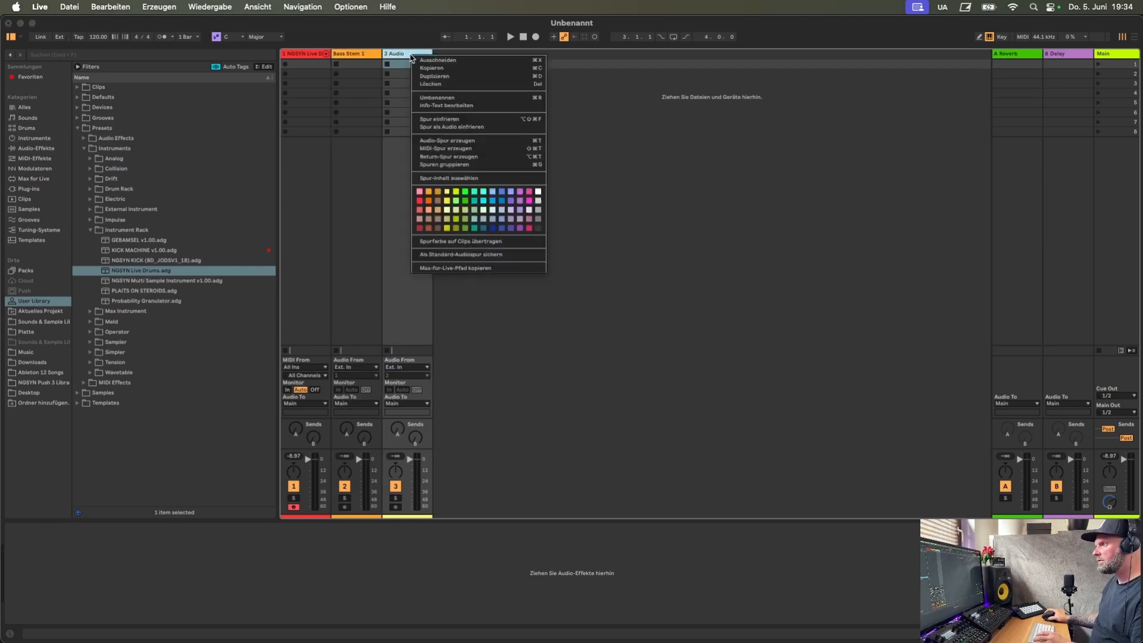
left_click(441, 99)
type("Bass Stem 2")
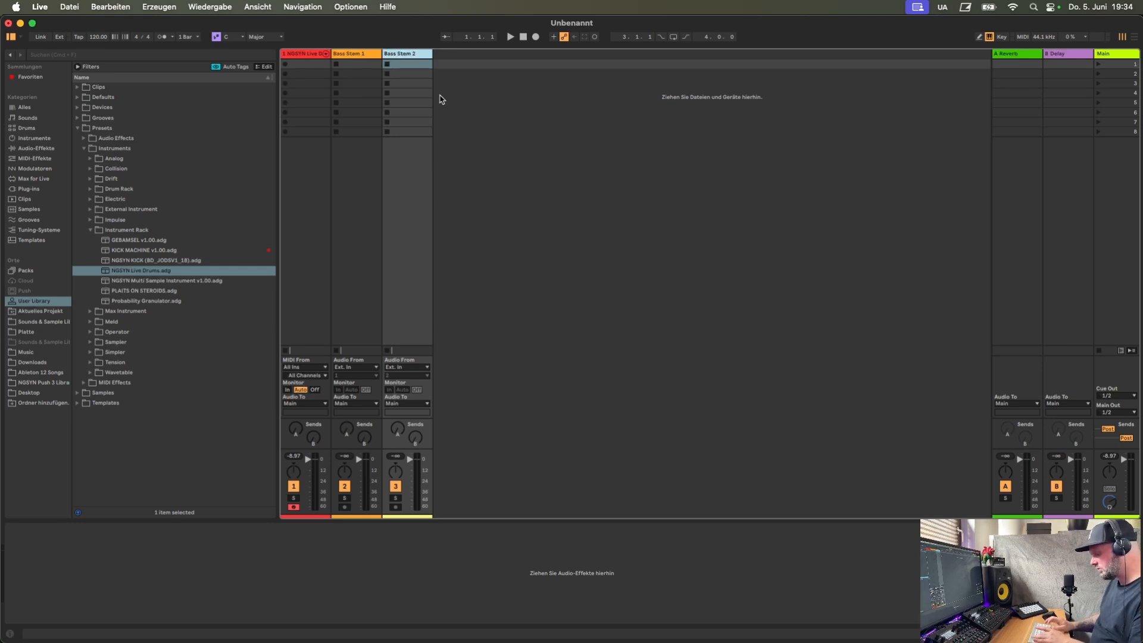
key("Return")
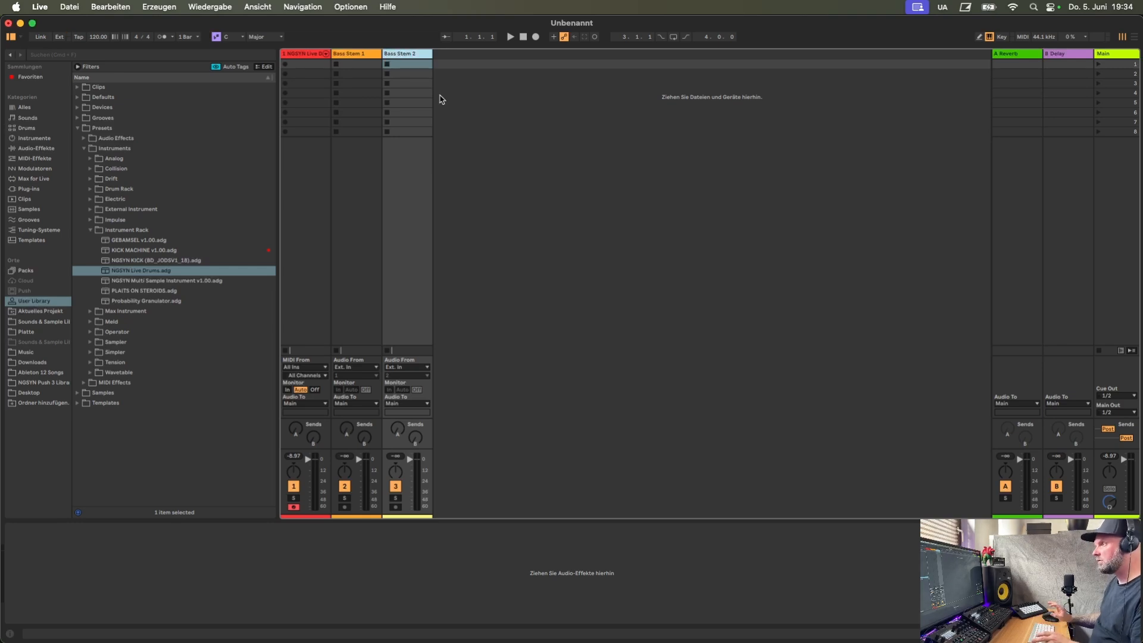
Group the Bass Stem 1 and Bass Stem 2 tracks and name the group BASS.
left_click(362, 54)
left_click(419, 58, "shift")
key("super+g")
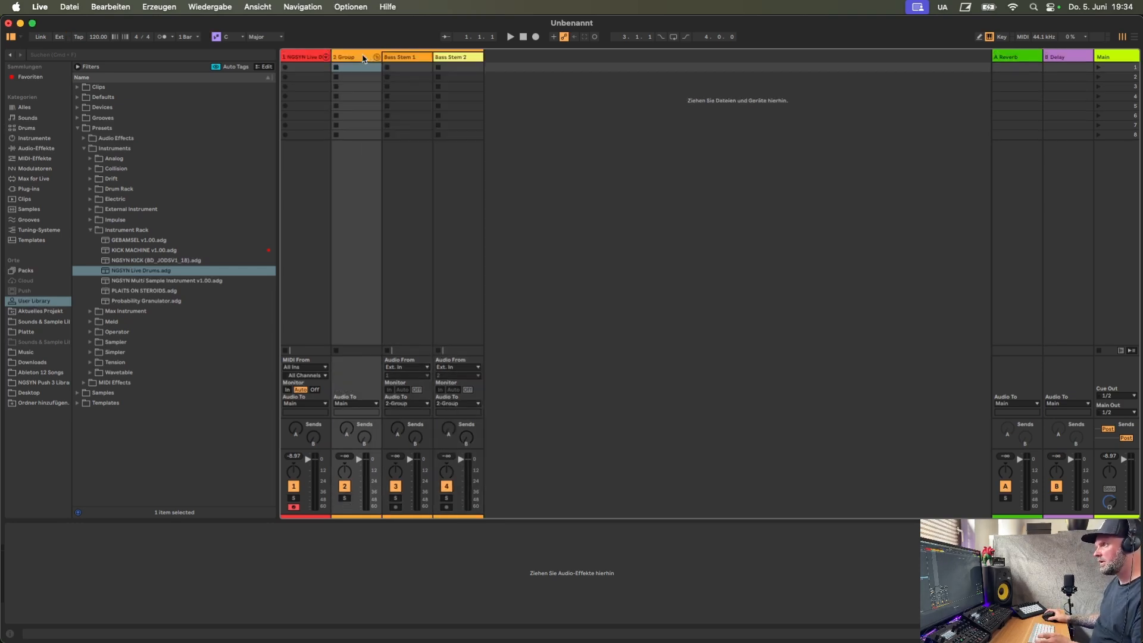
right_click(364, 56)
left_click(391, 99)
type("BASS")
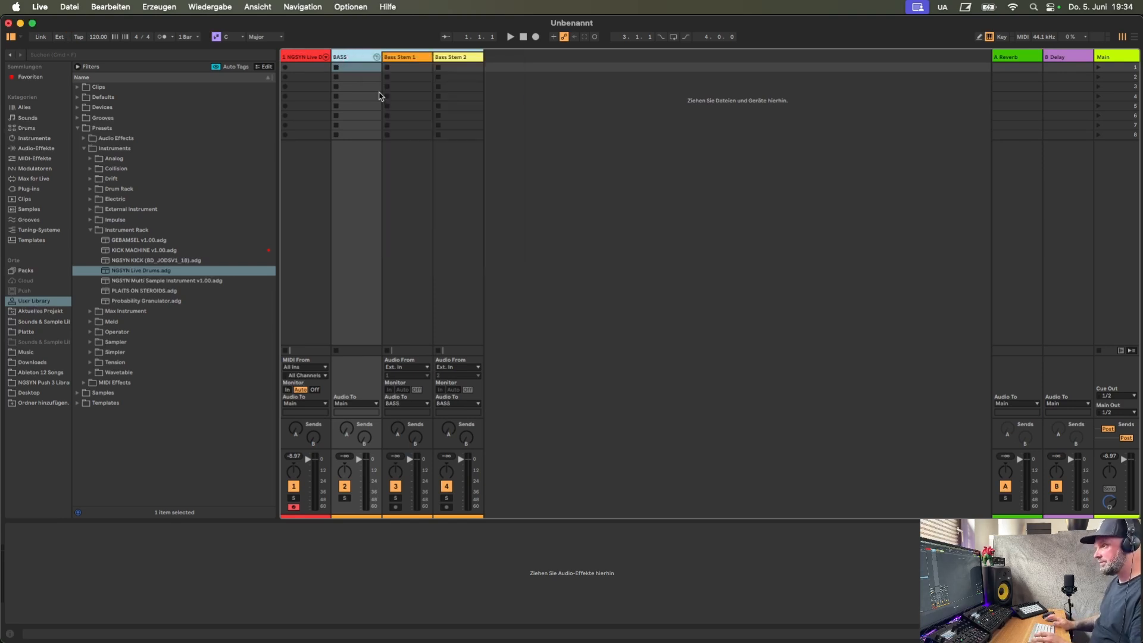
Color the BASS group orange and select the two Bass Stem tracks inside it.
right_click(366, 58)
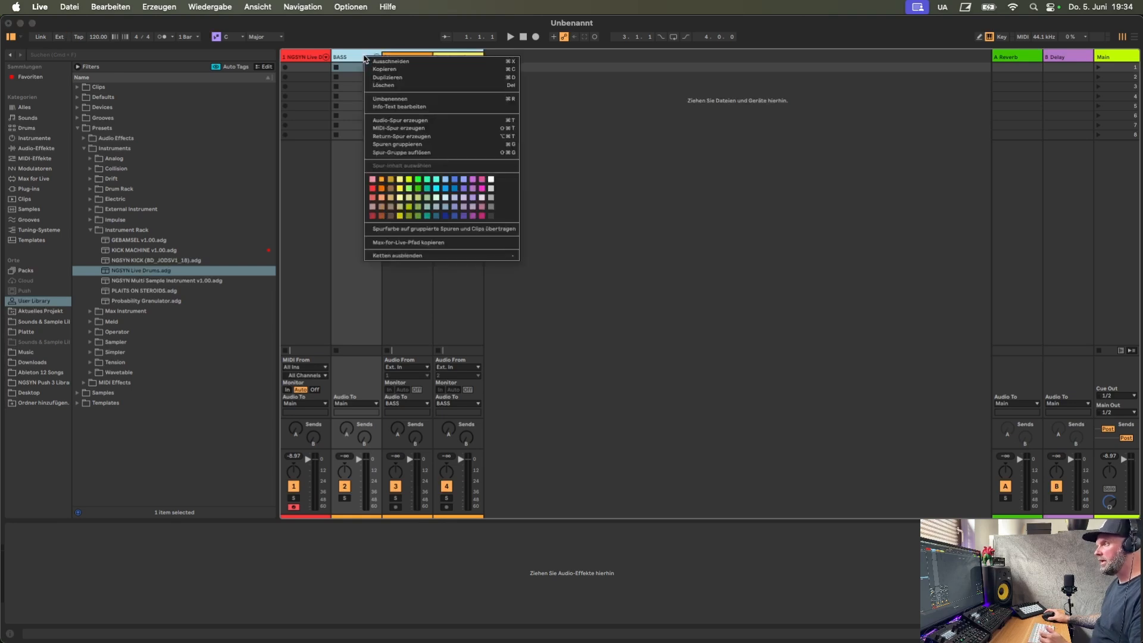
left_click(382, 188)
left_click(404, 58)
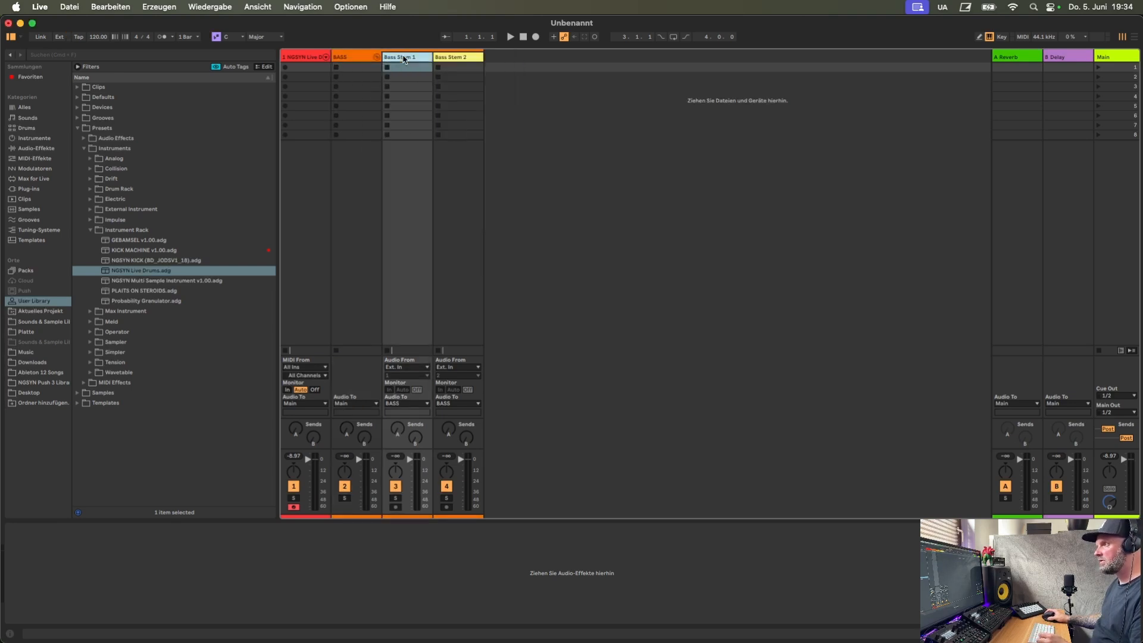
left_click(446, 60, "shift")
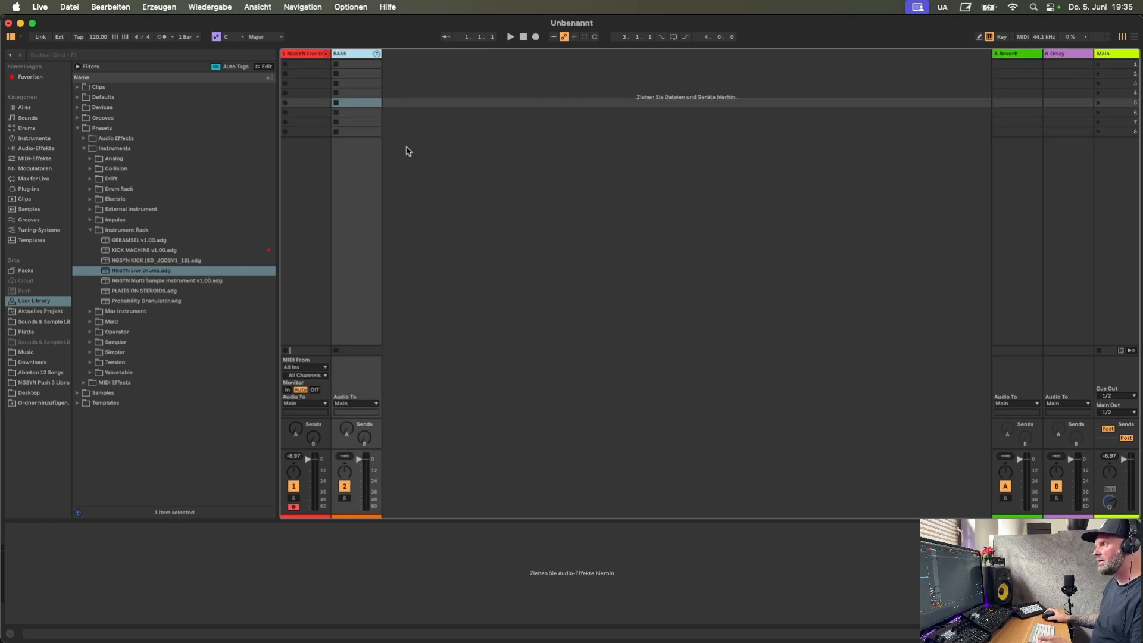
Insert seven new audio tracks after the BASS group.
right_click(406, 151)
left_click(416, 152)
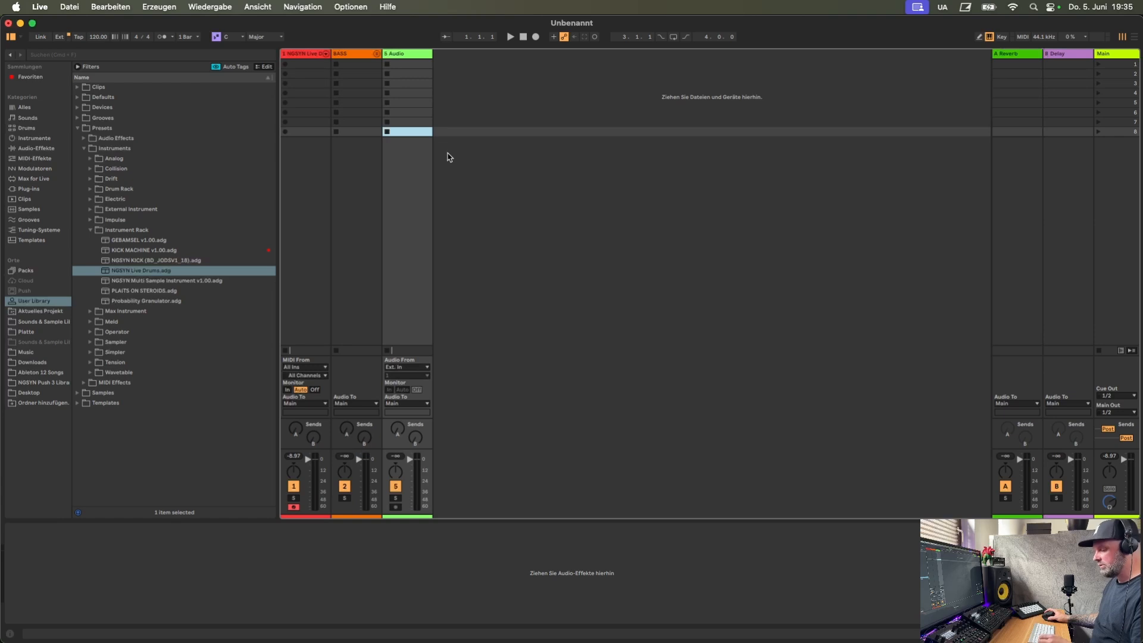
key("super+t")
key("super+t")
key("super+t")
key("super+t")
key("super+t")
key("super+t")
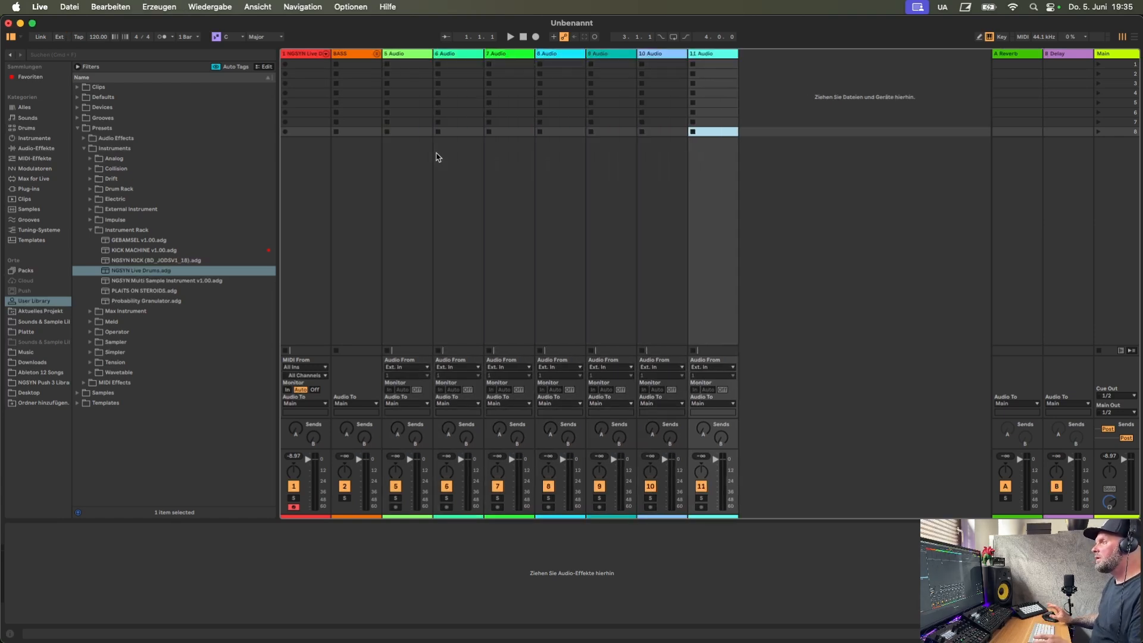
Name the first two new audio tracks Perc Stems 1 and Perc Stems 2 and group them.
right_click(419, 58)
left_click(424, 101)
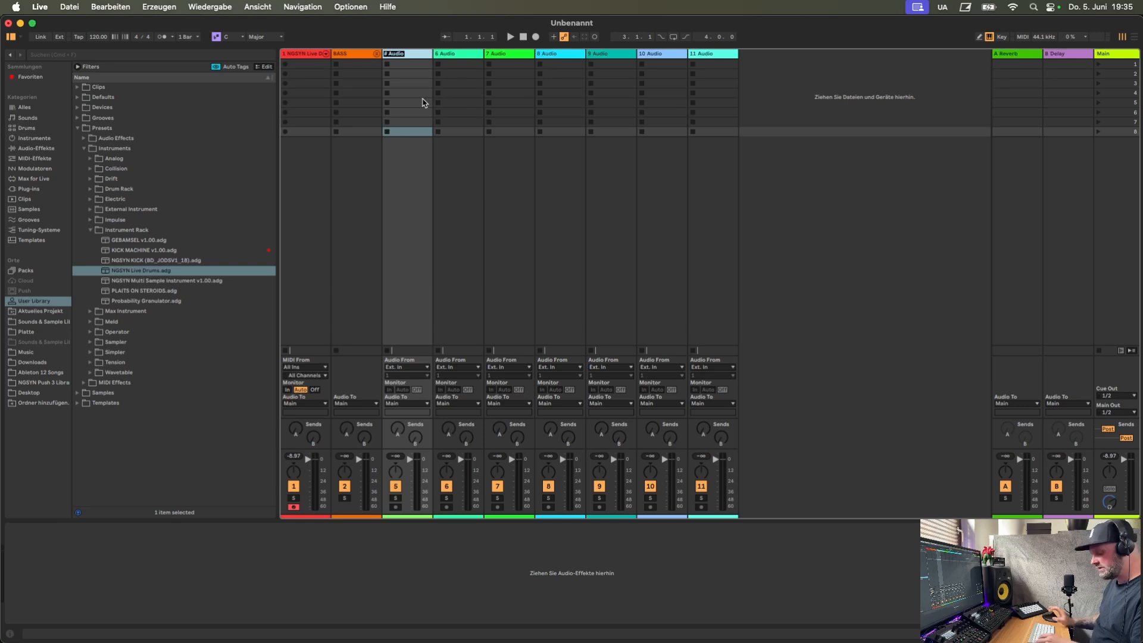
type("Perc Stem")
key("Return")
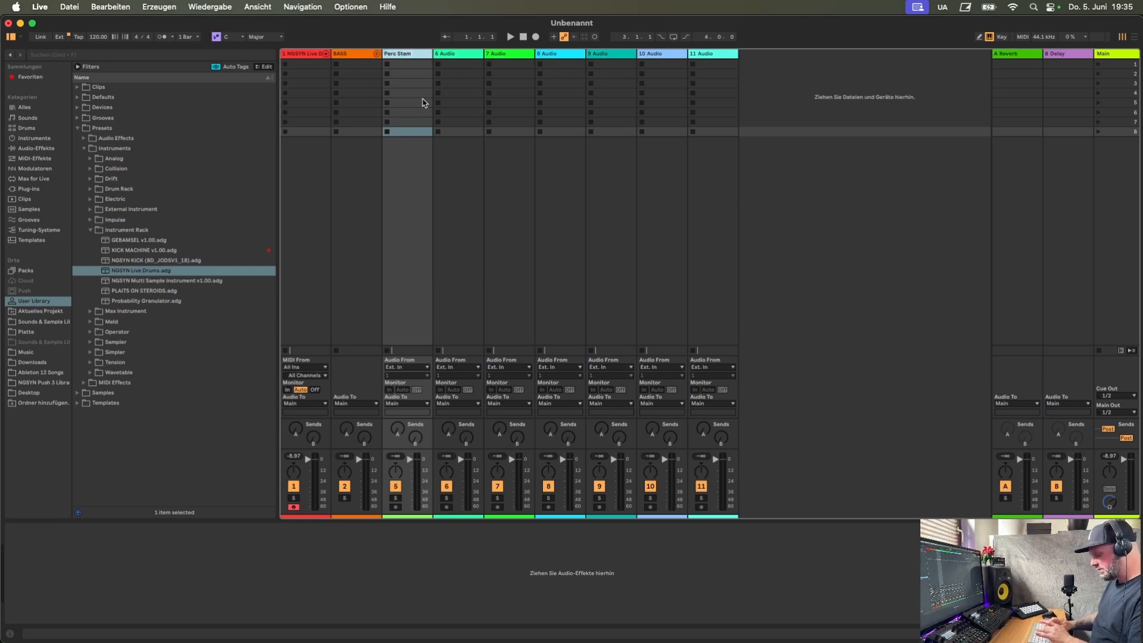
key("super+d")
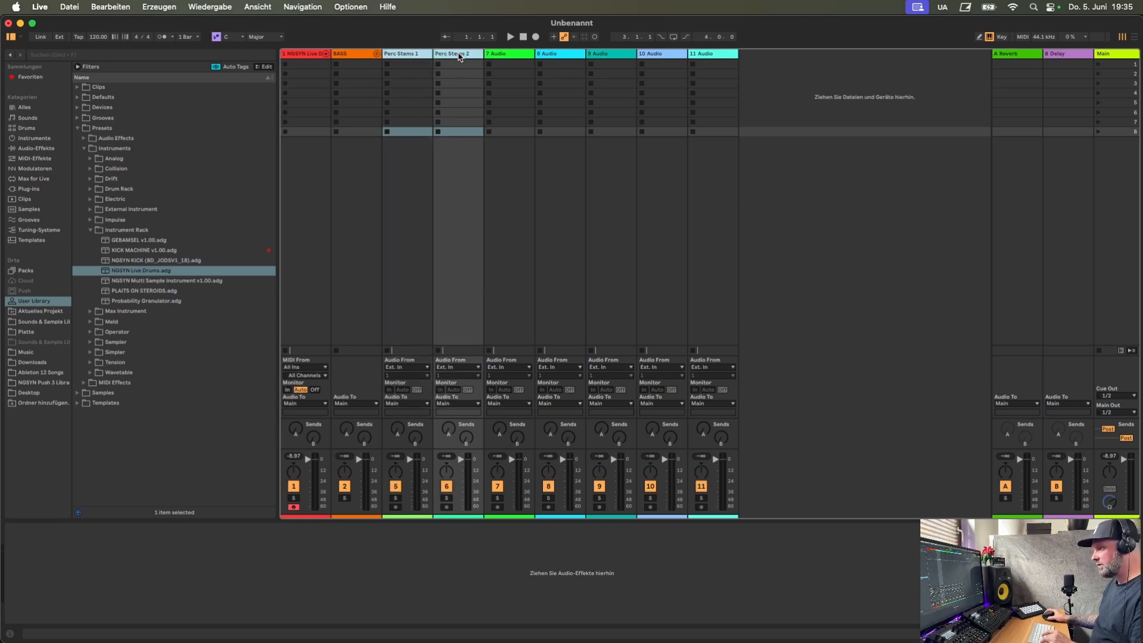
right_click(421, 57)
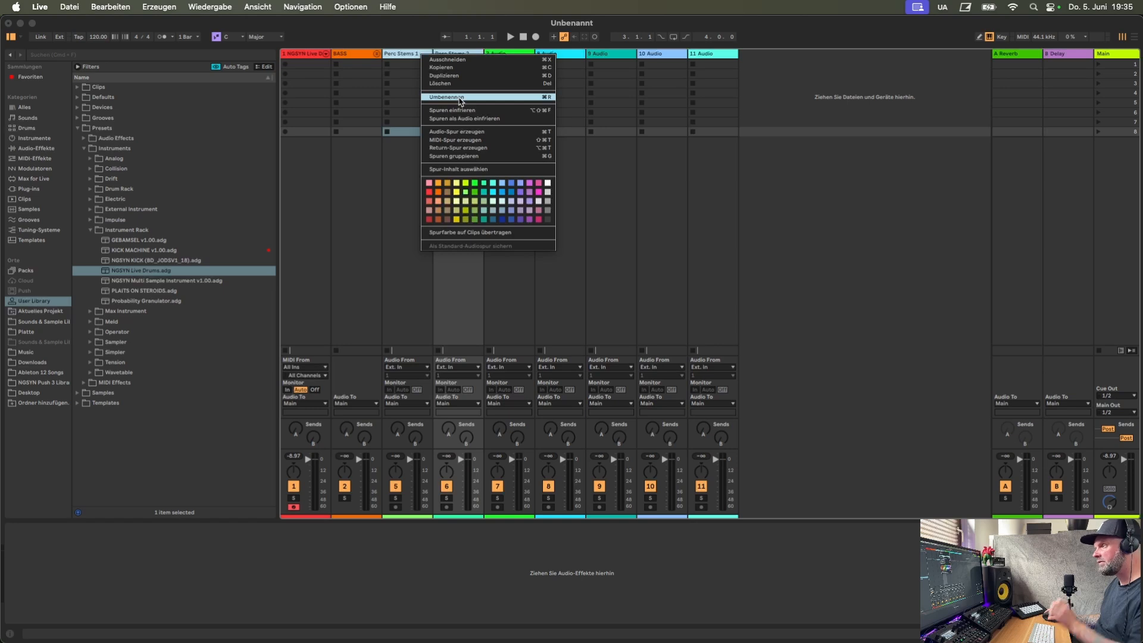
left_click(455, 157)
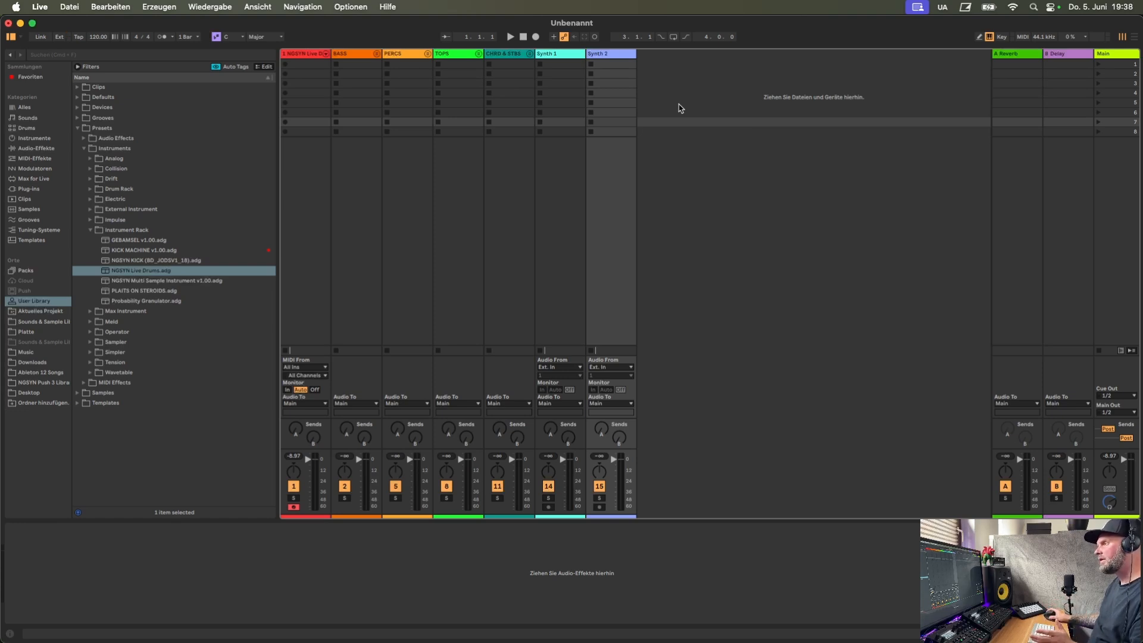
left_click(558, 54)
left_click(605, 55)
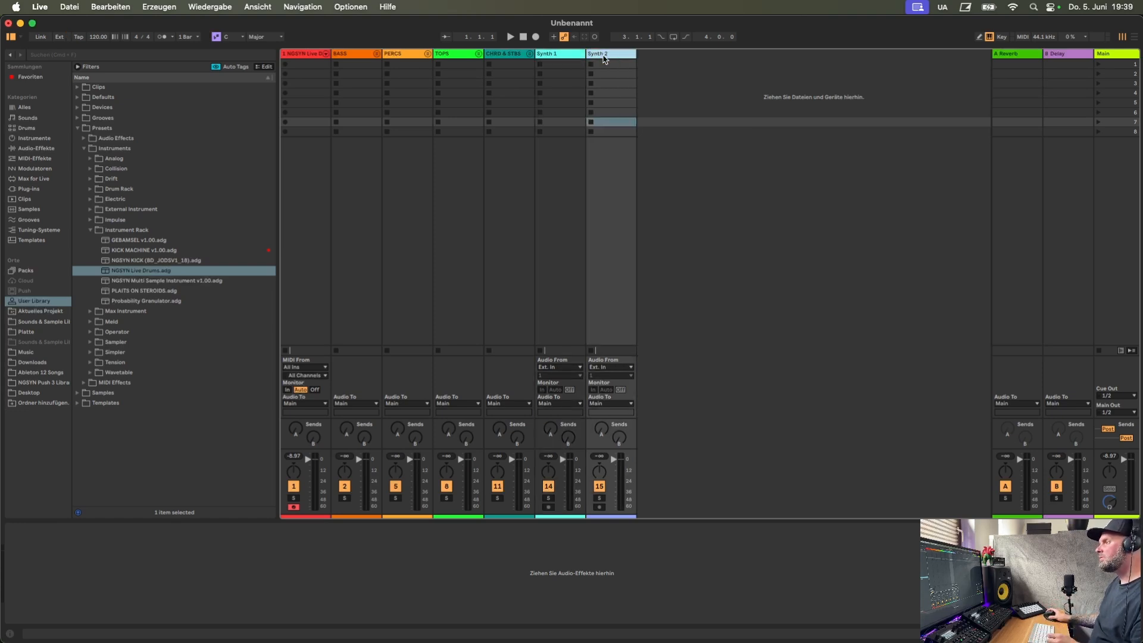
left_click(564, 56)
left_click_drag(549, 429, 548, 433)
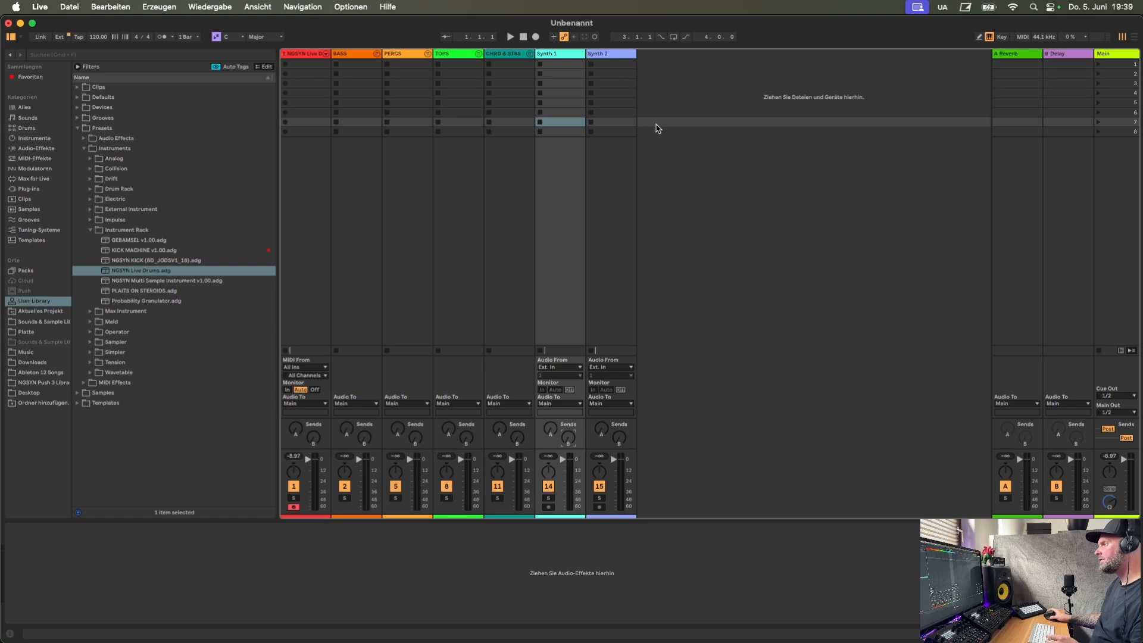
Create a MIDI track after Synth 2 and load the External Instrument device onto it.
right_click(658, 103)
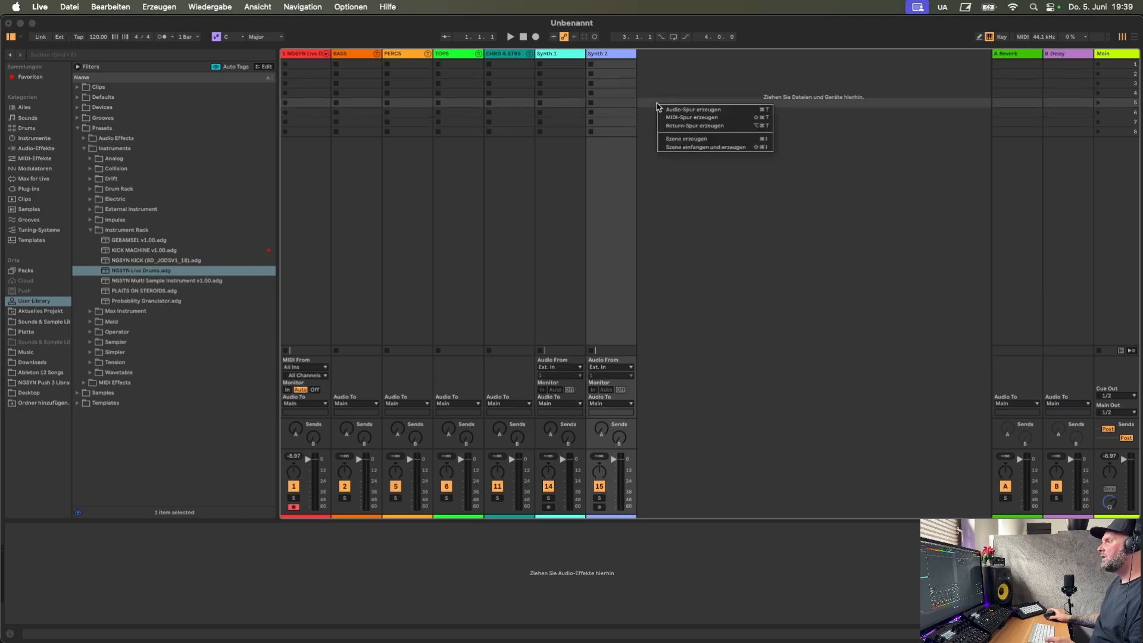
left_click(673, 113)
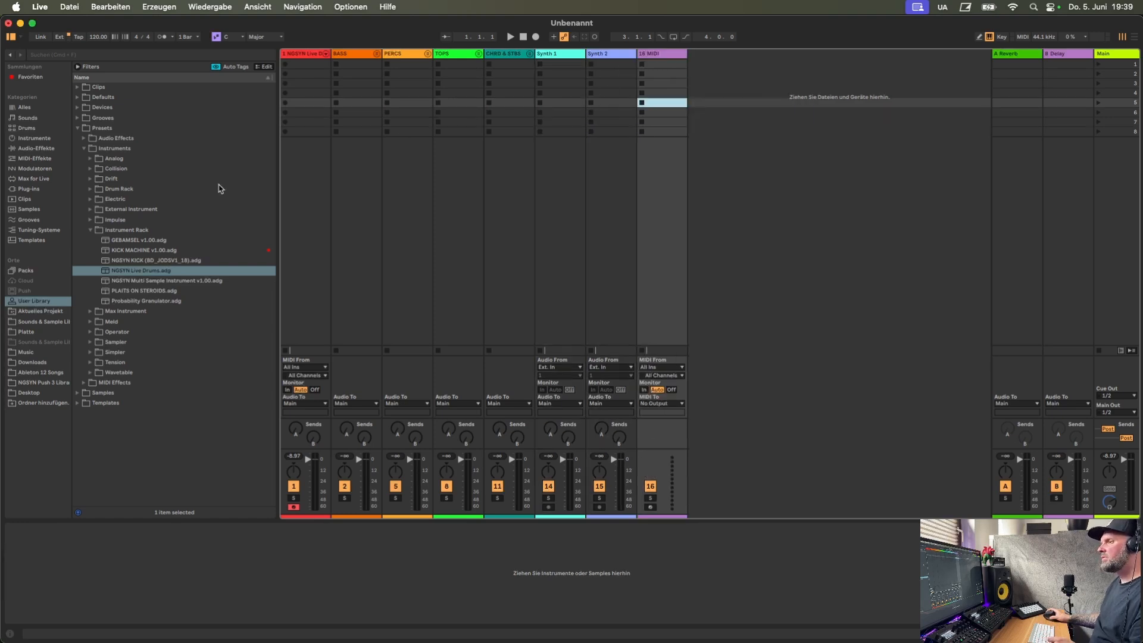
left_click(35, 138)
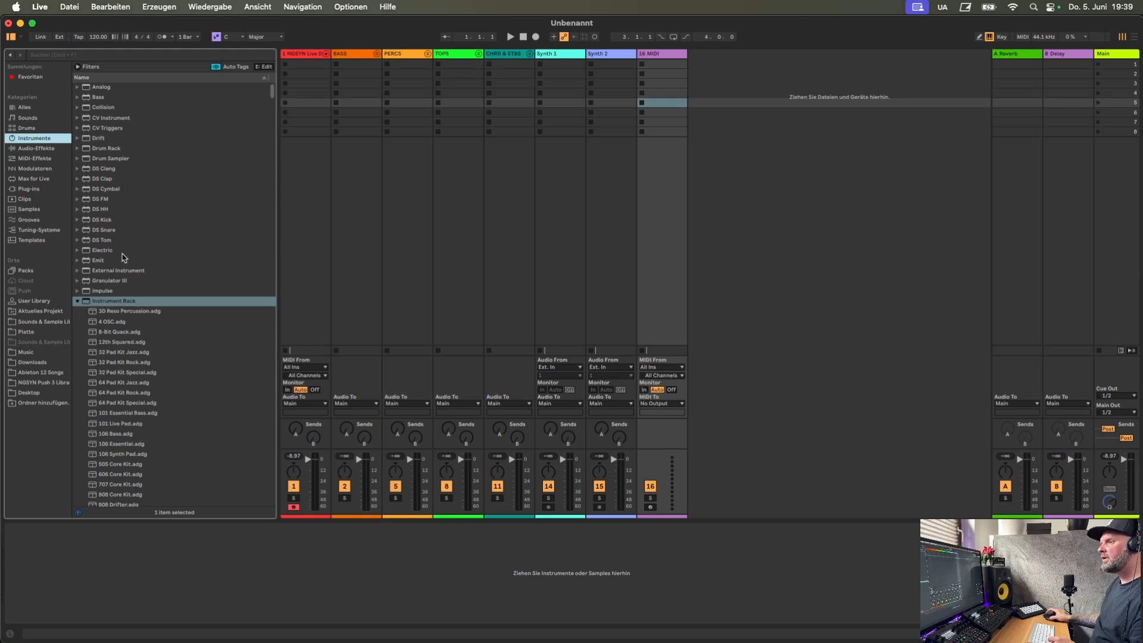
left_click_drag(120, 276, 667, 78)
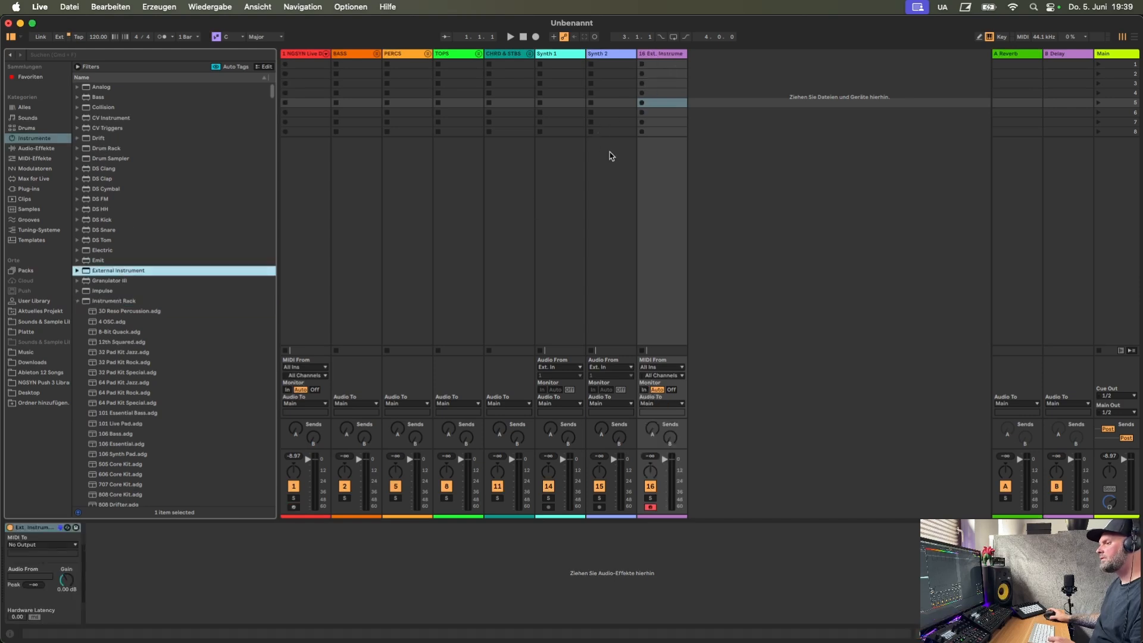
Rename the External Instrument track as MINILOGUE and color it magenta.
right_click(674, 57)
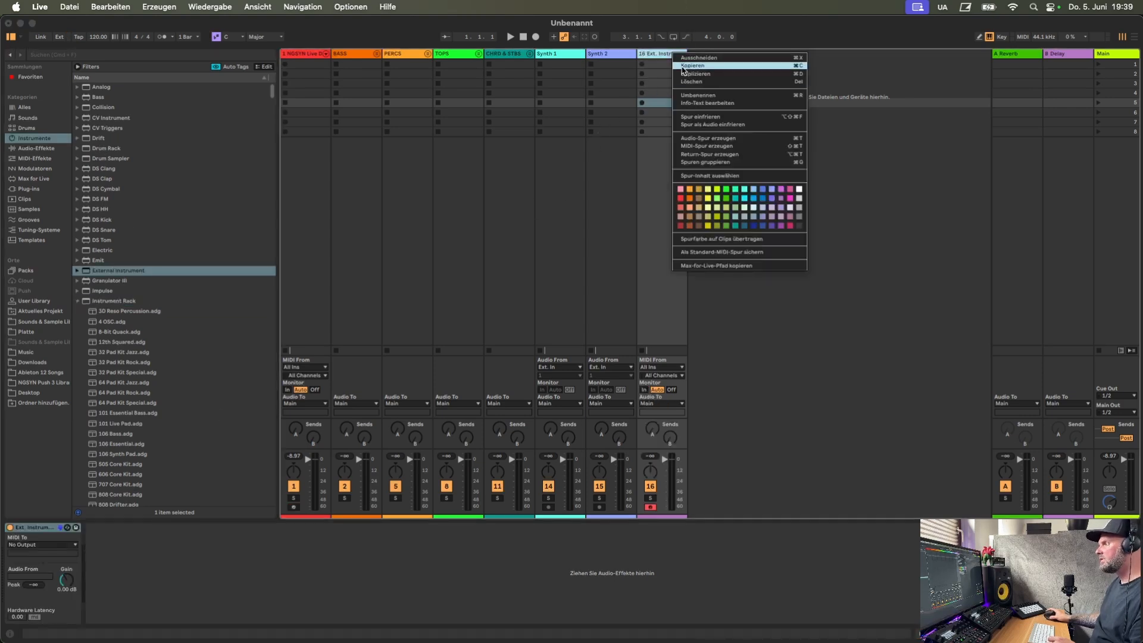
left_click(699, 95)
type("MINILO")
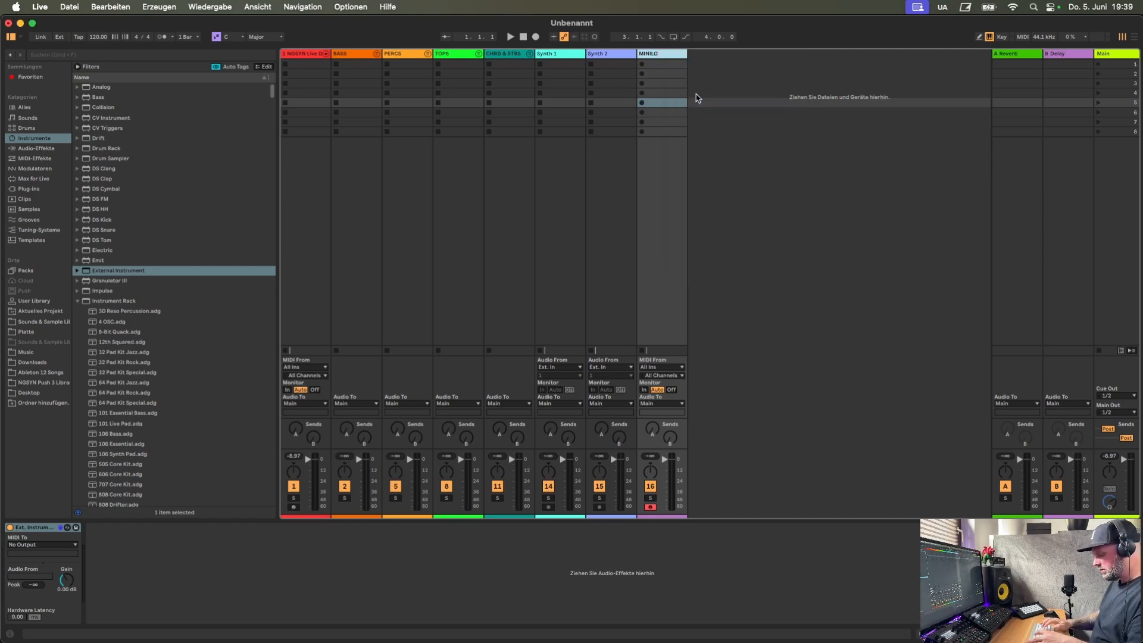
type("GUE")
key("Return")
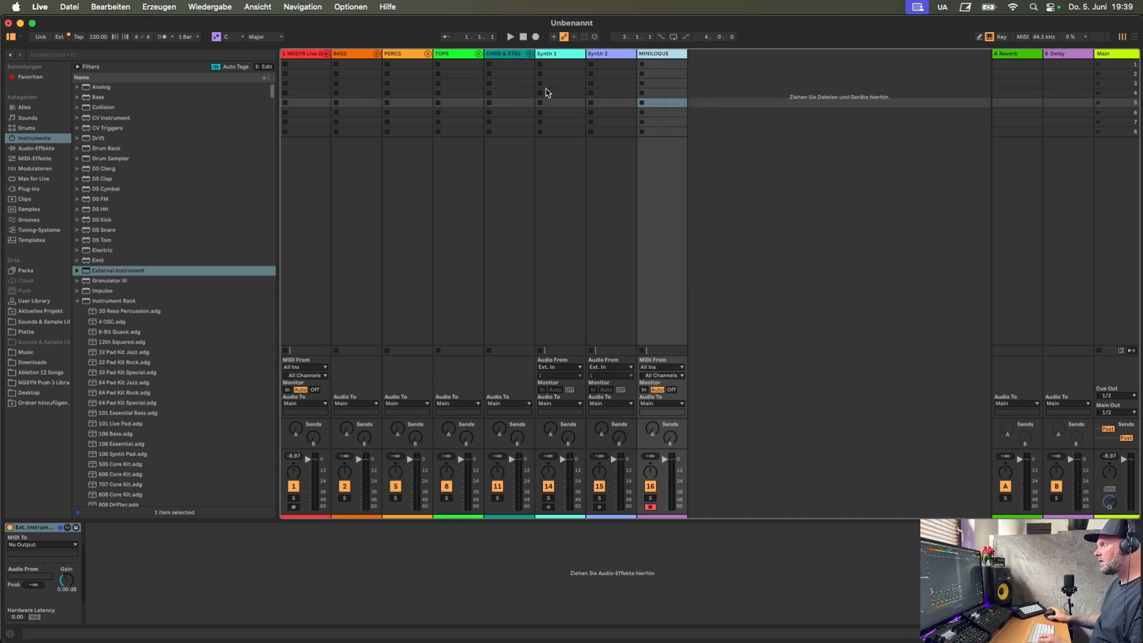
right_click(668, 51)
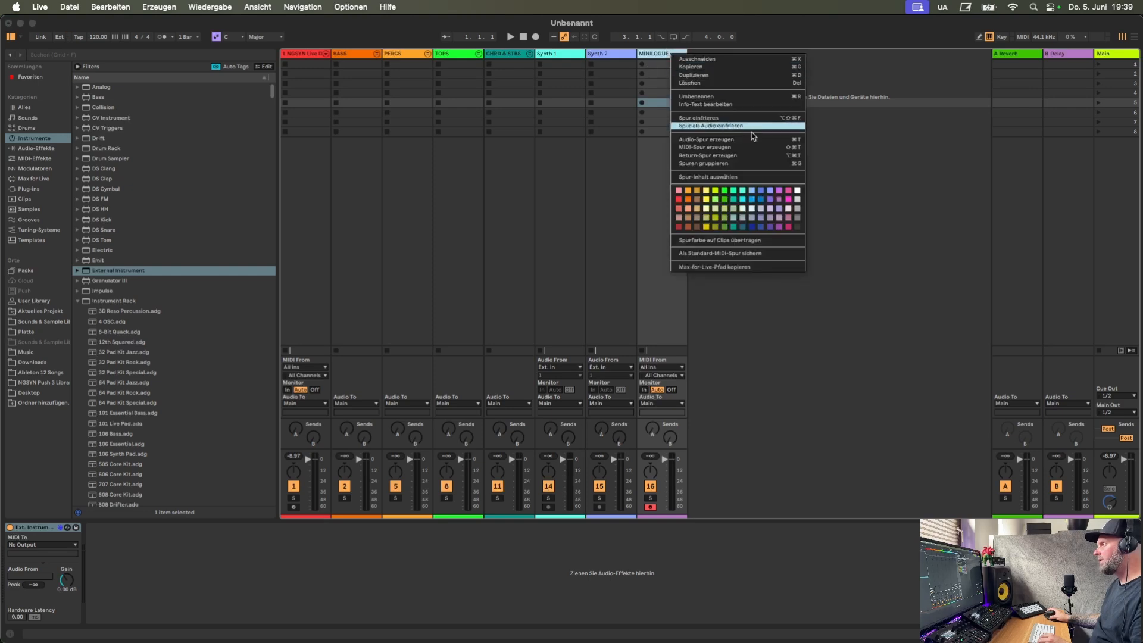
left_click(789, 200)
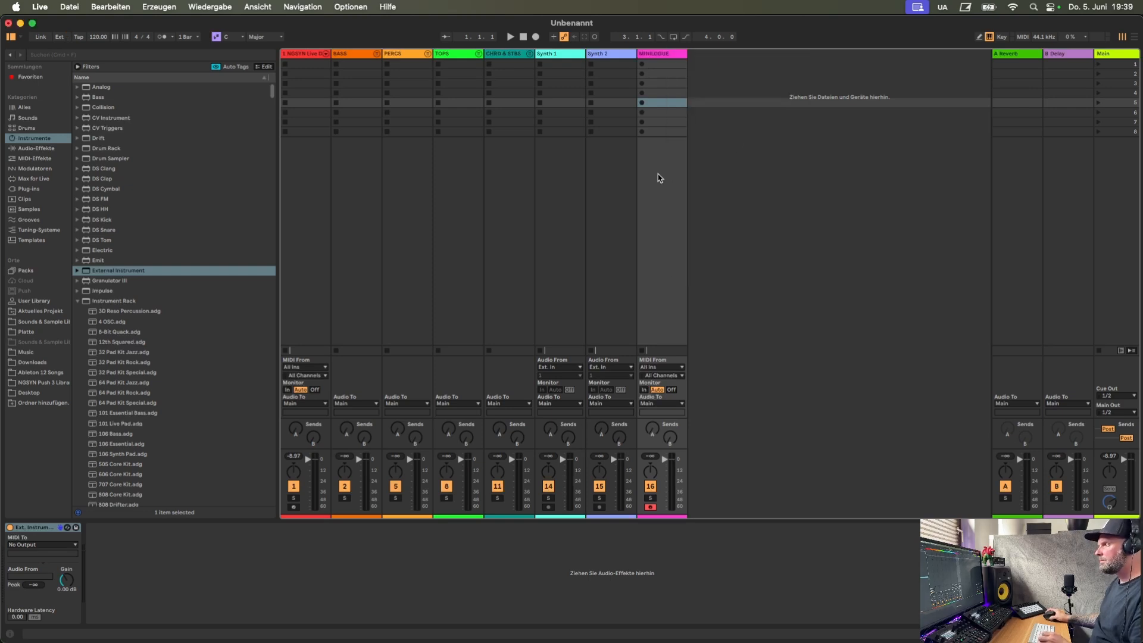
left_click(66, 549)
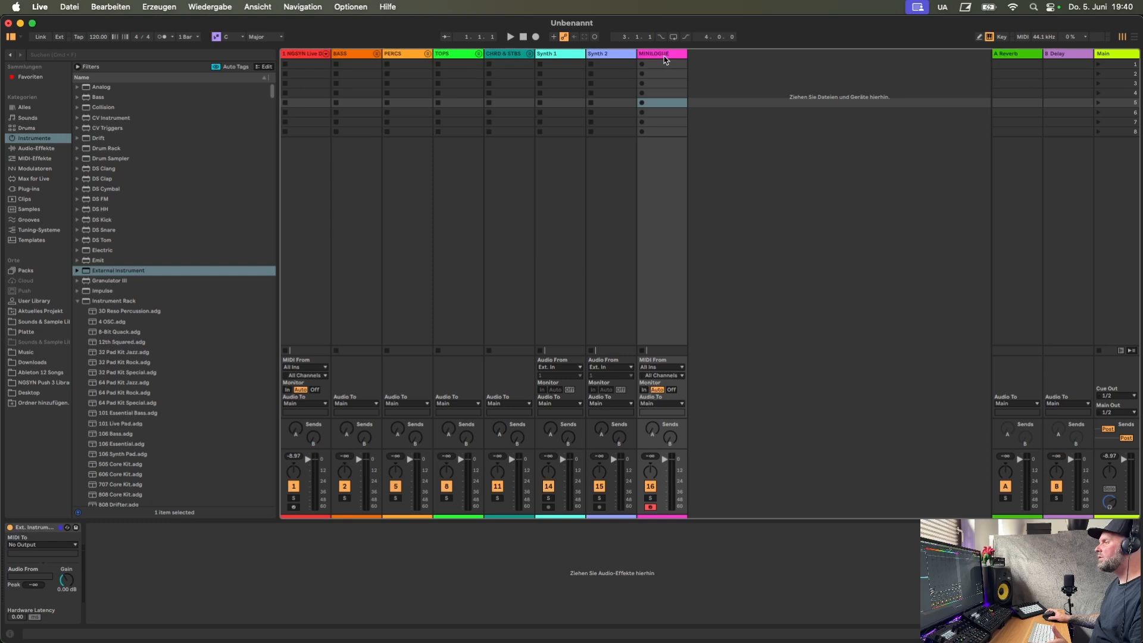
Audition the kick, snare and noise pads of the NGSYN Live Drums rack and check its Noise Release macro.
left_click(315, 59)
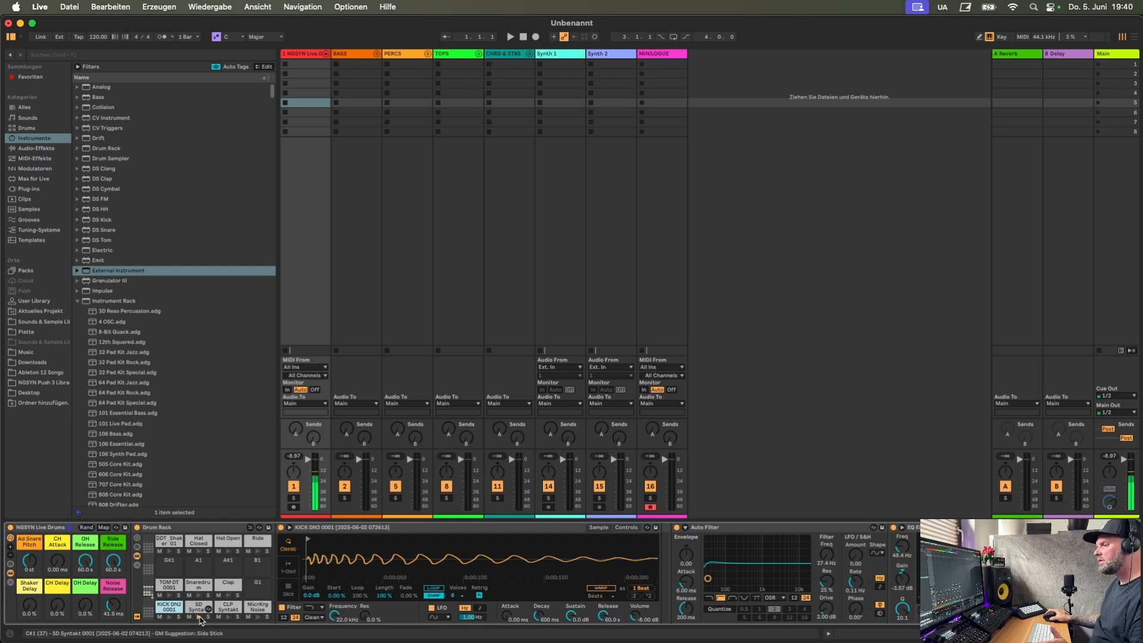
left_click(199, 591)
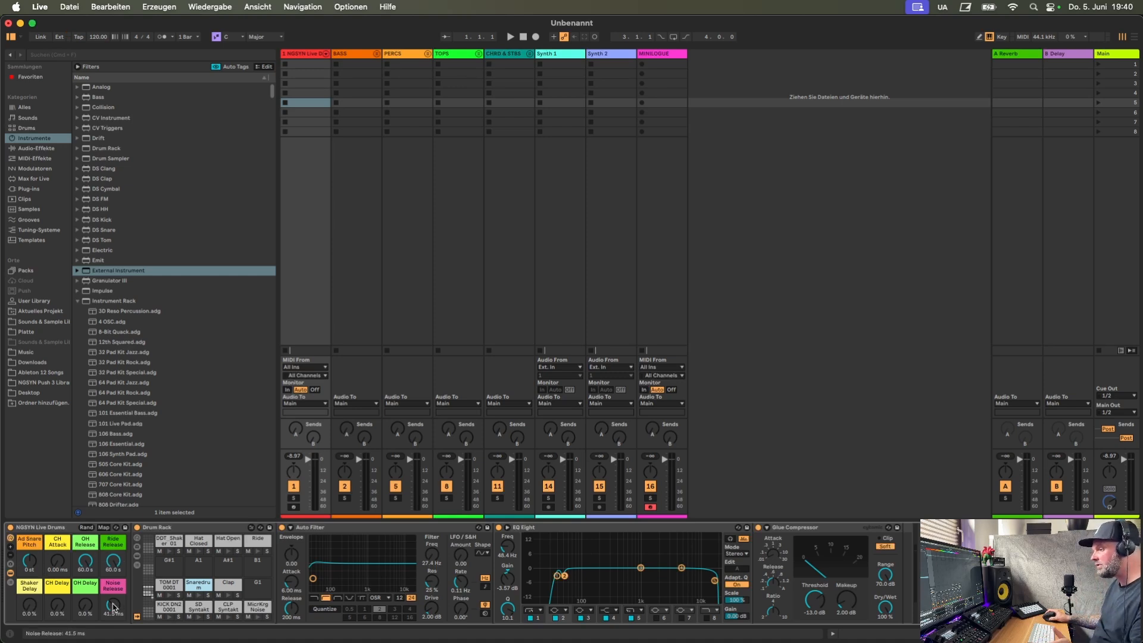
left_click(253, 618)
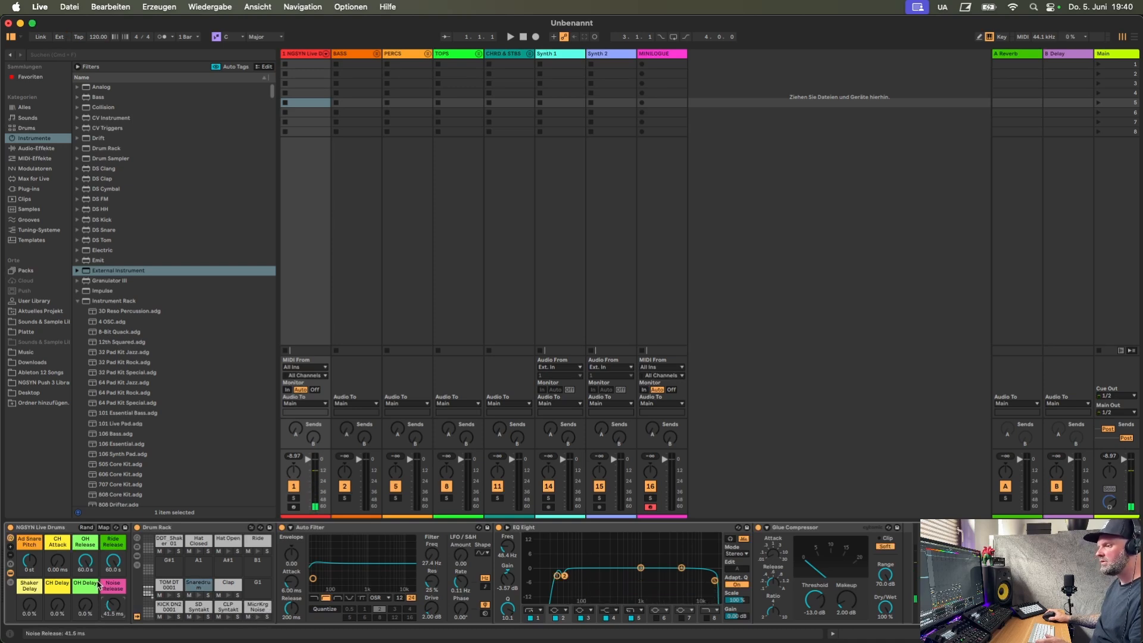
mouse_move(113, 605)
left_mouse_down()
mouse_move(113, 586)
mouse_move(113, 625)
left_mouse_up()
left_click(199, 610)
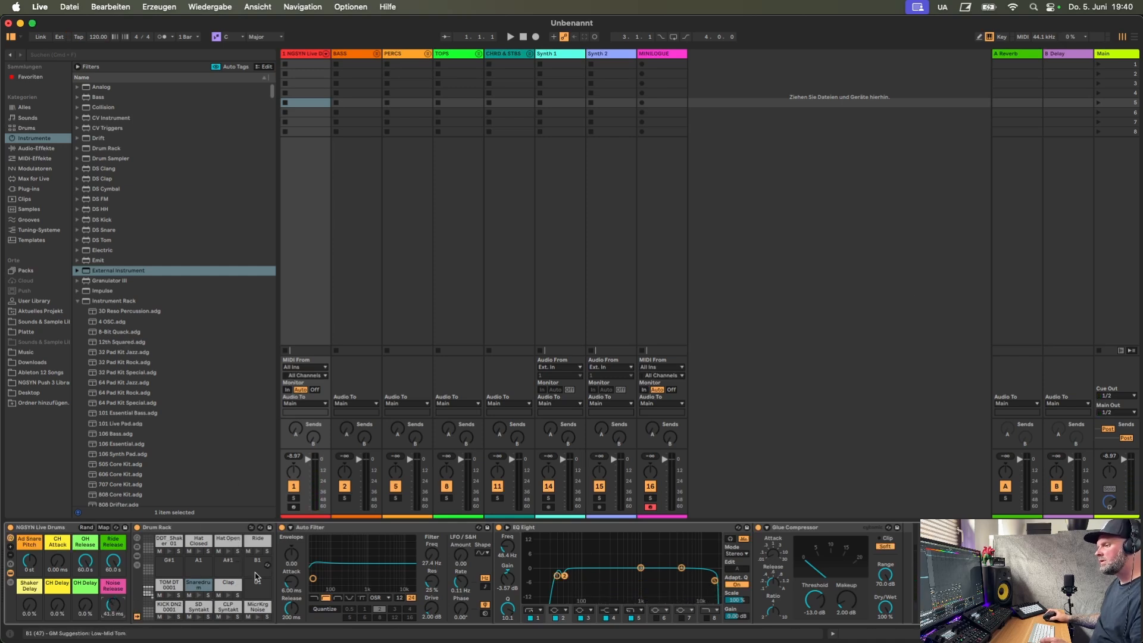
left_click(230, 595)
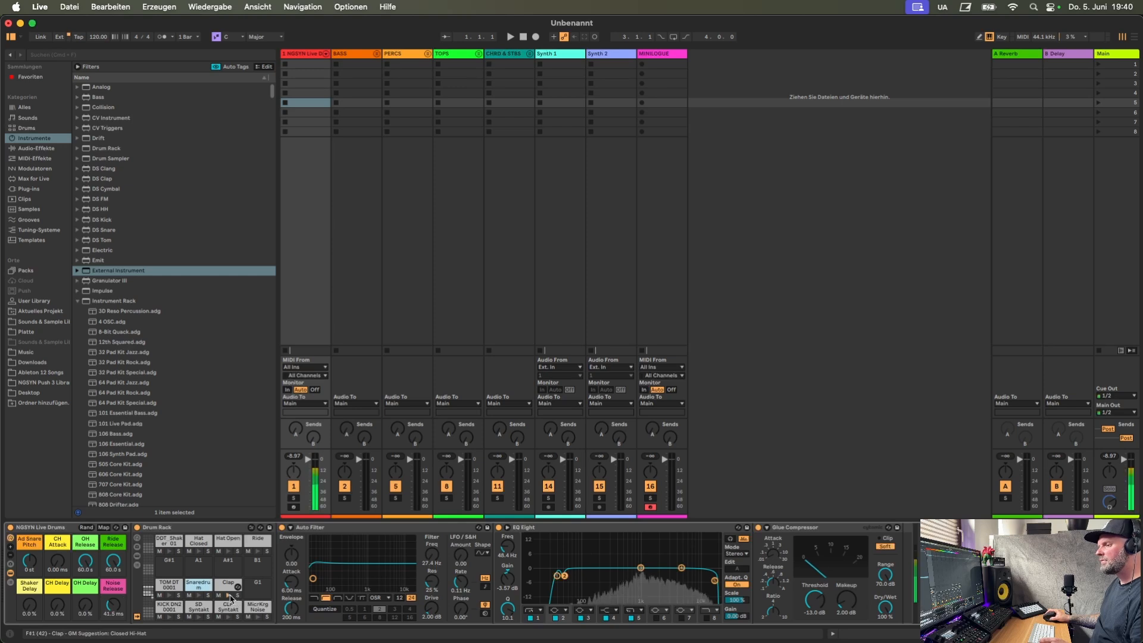
left_click(199, 597)
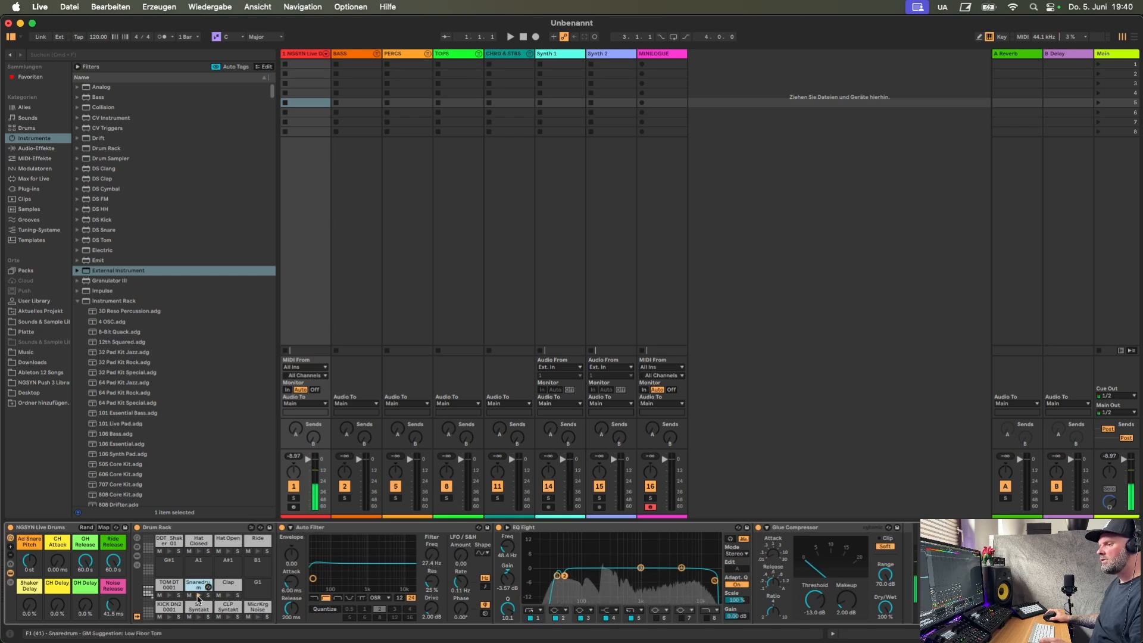
left_click(198, 596)
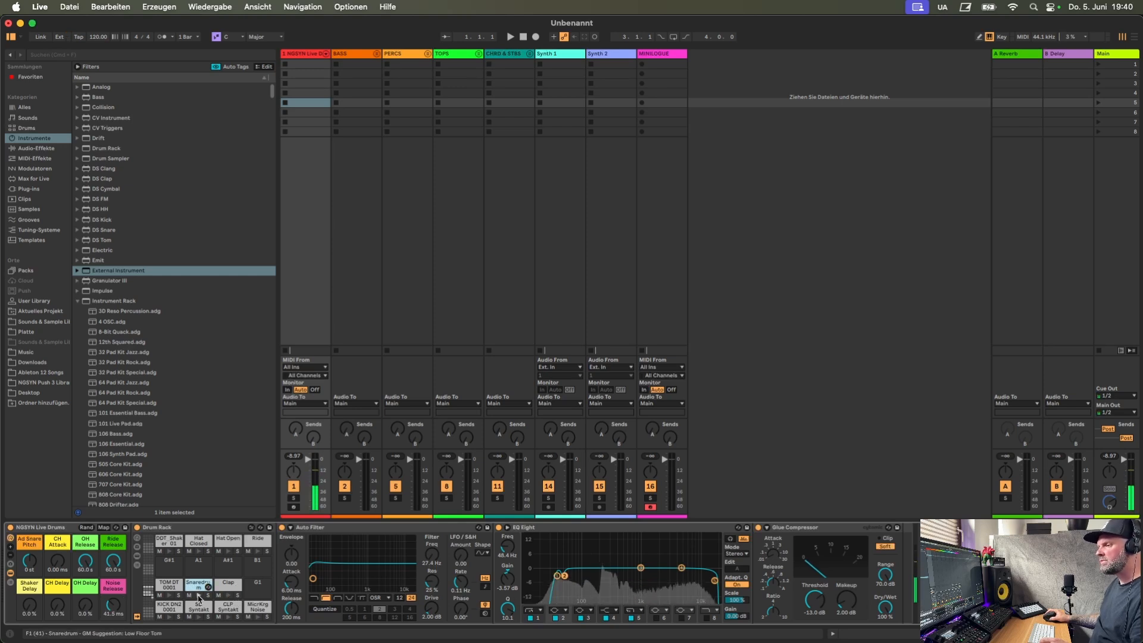
left_click(199, 596)
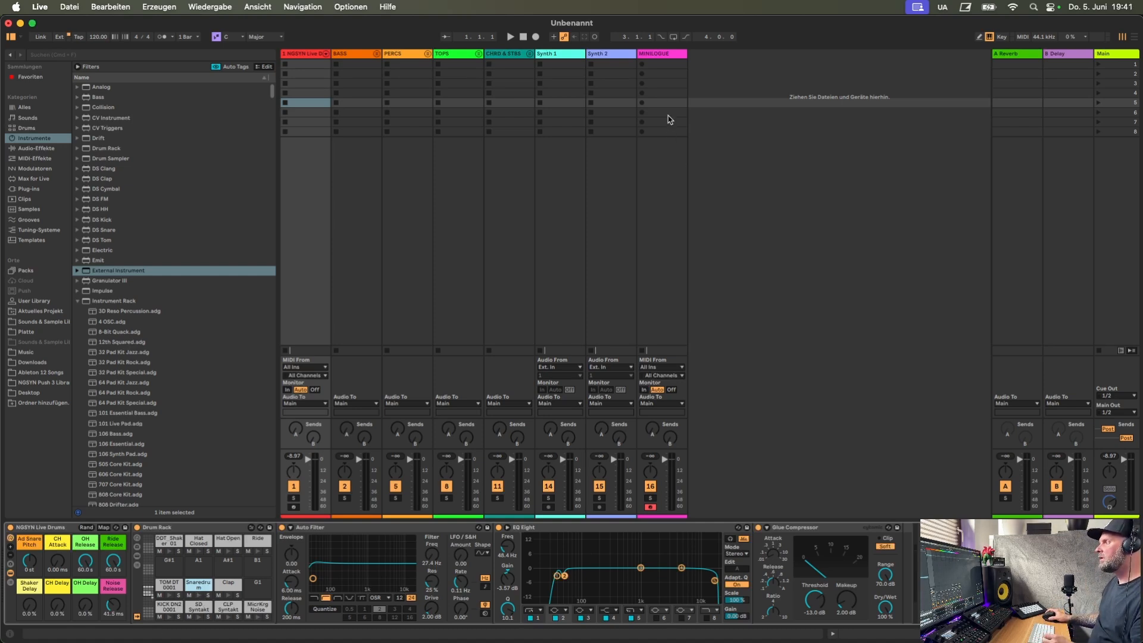
left_click(346, 57)
left_click(594, 55)
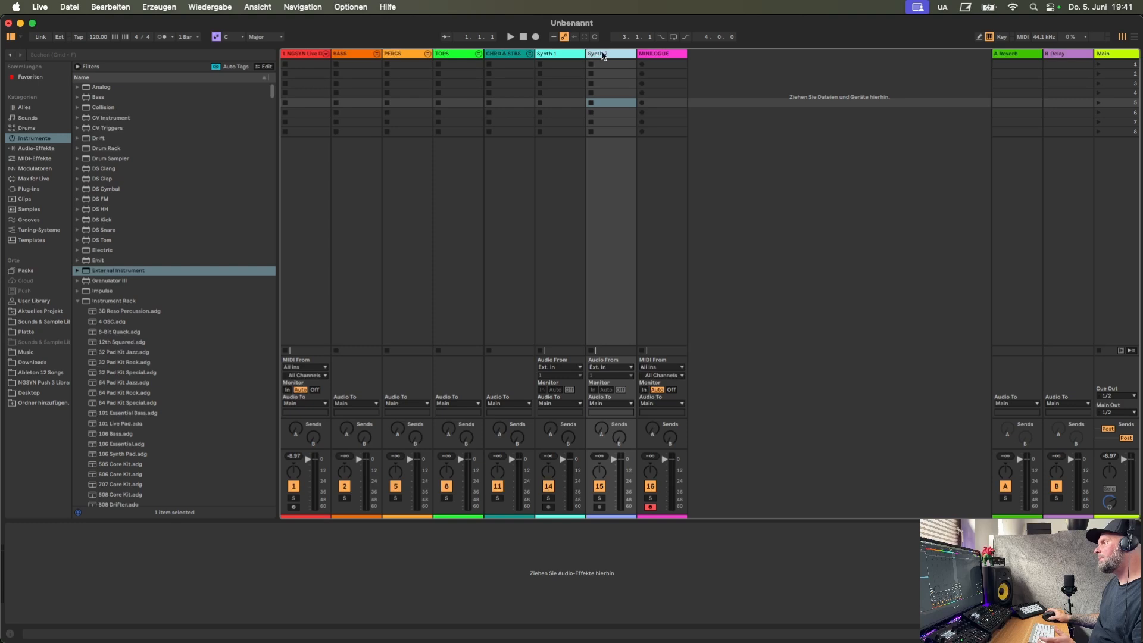
left_click(671, 56)
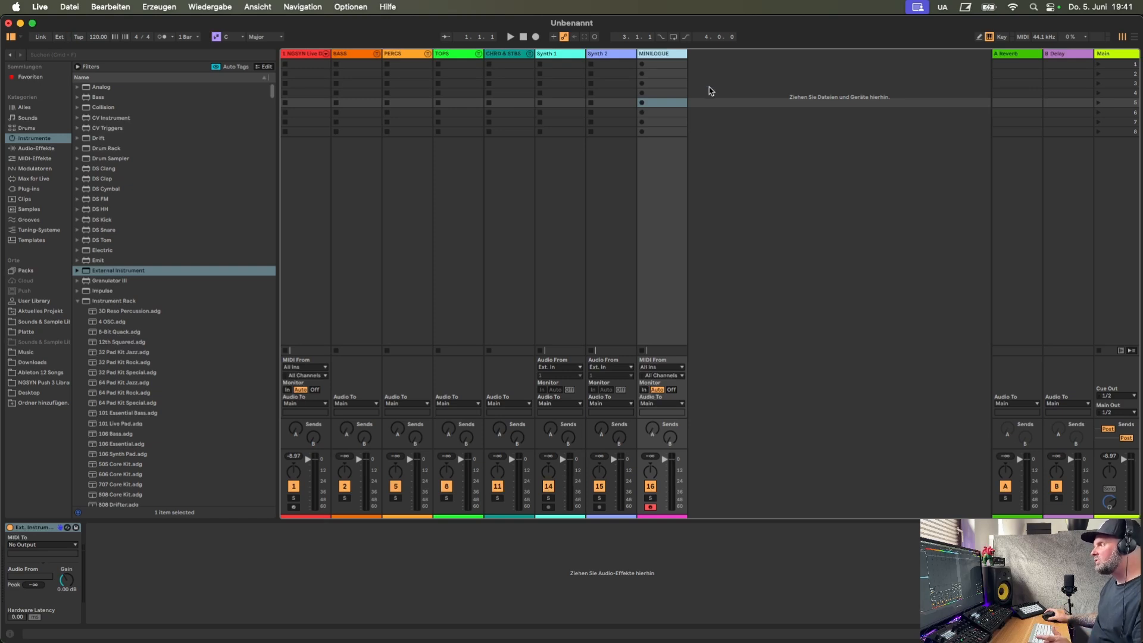
left_click(358, 56)
left_click(305, 74)
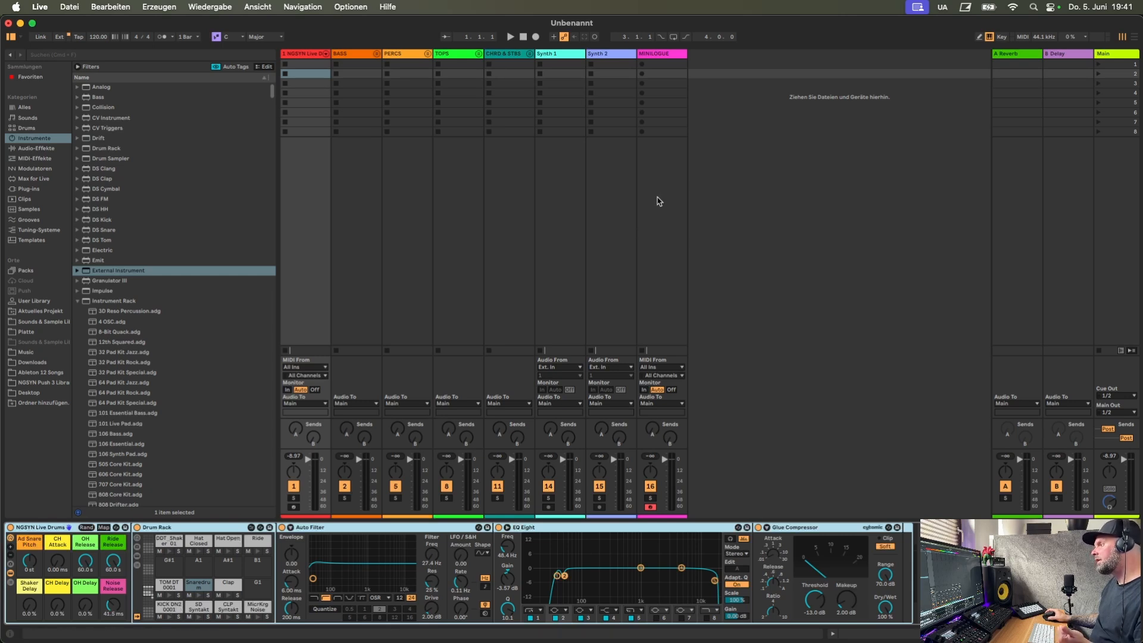
Add an audio track after MINILOGUE for the DDT_Kick_120_05.wav loop and mute that track.
right_click(727, 178)
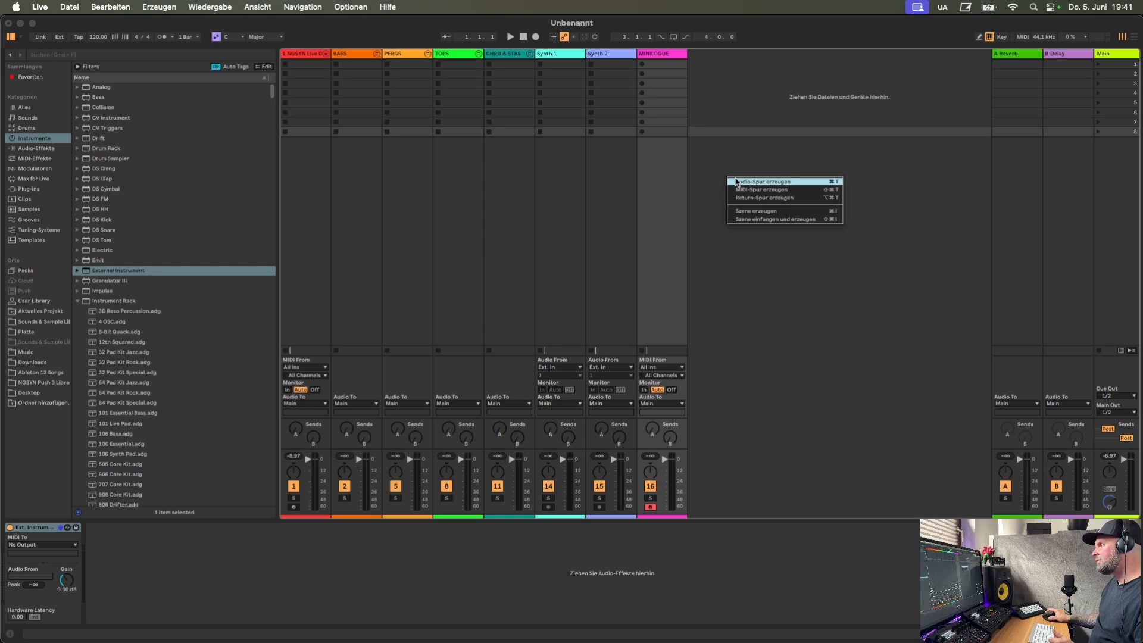
left_click(738, 182)
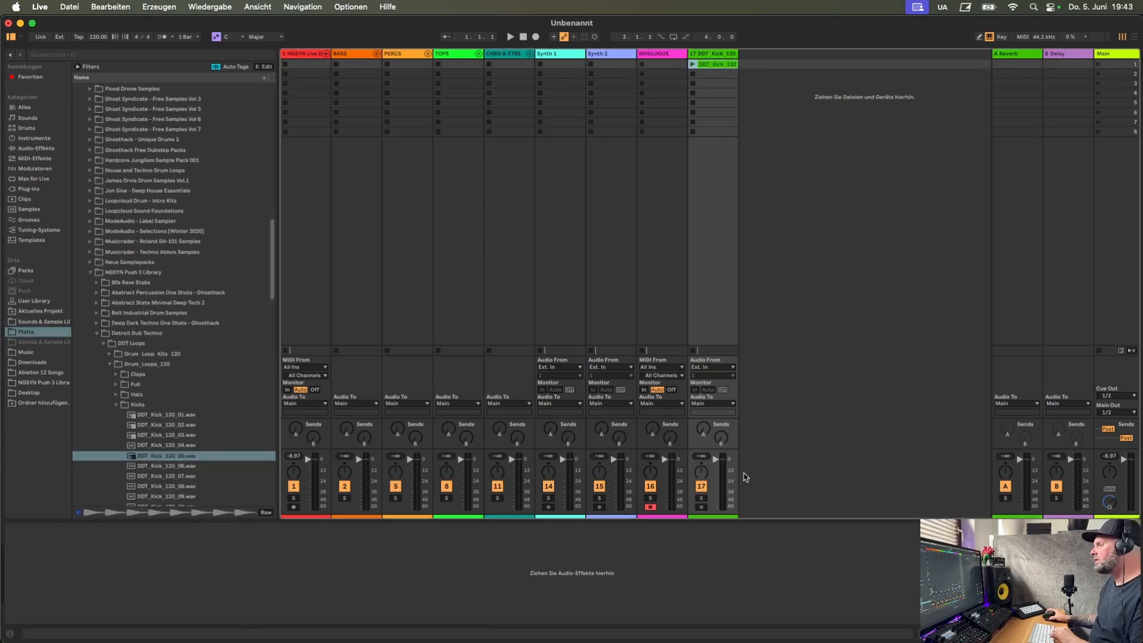
left_click(702, 487)
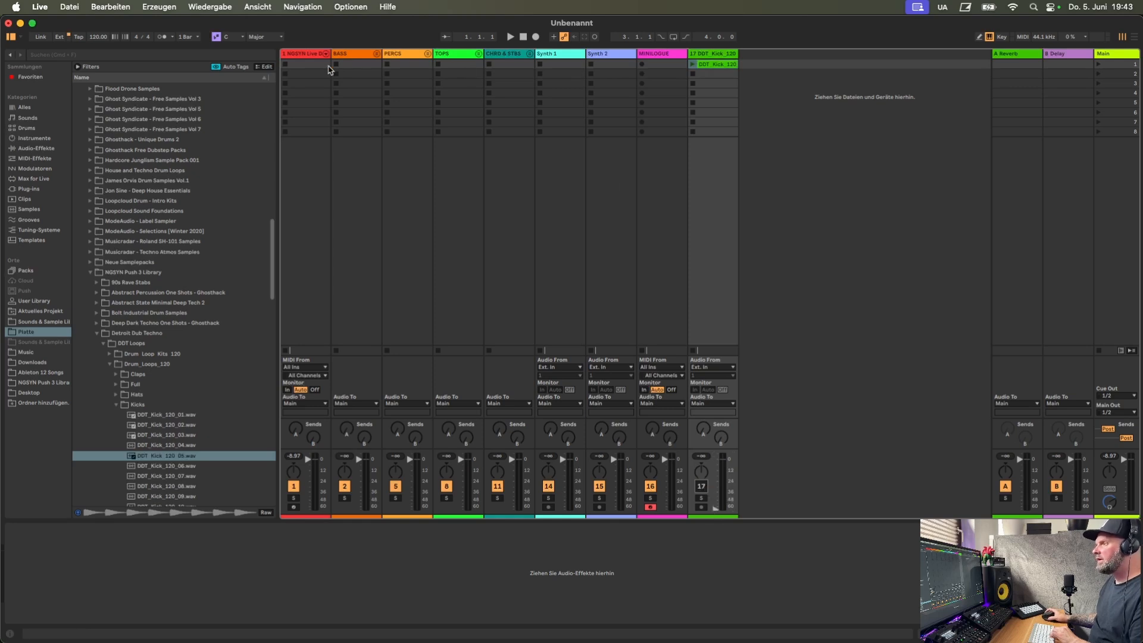
Load a Glue Compressor onto the BASS group, expand its sidechain section and view the available sidechain sources.
left_click(349, 57)
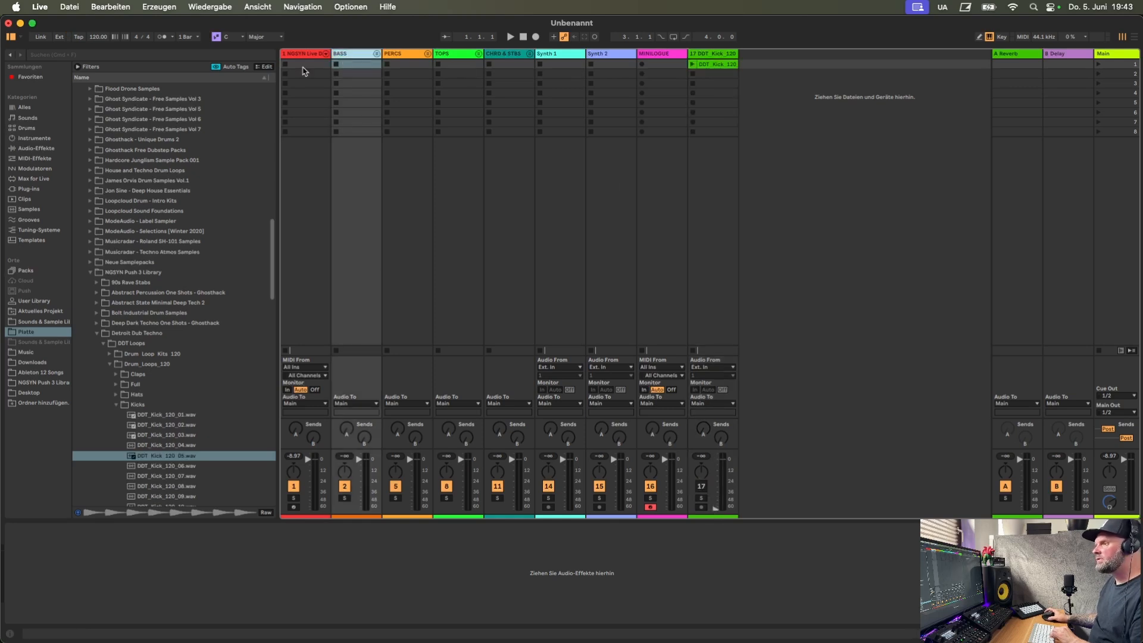
left_click(39, 148)
left_click_drag(160, 447, 370, 107)
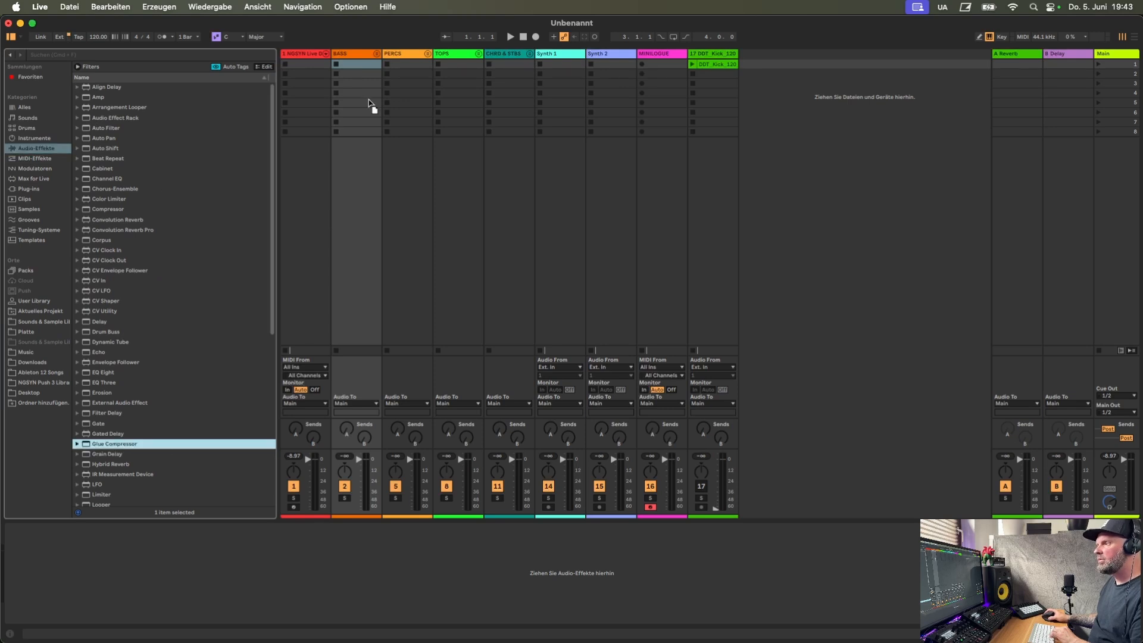
left_click(27, 559)
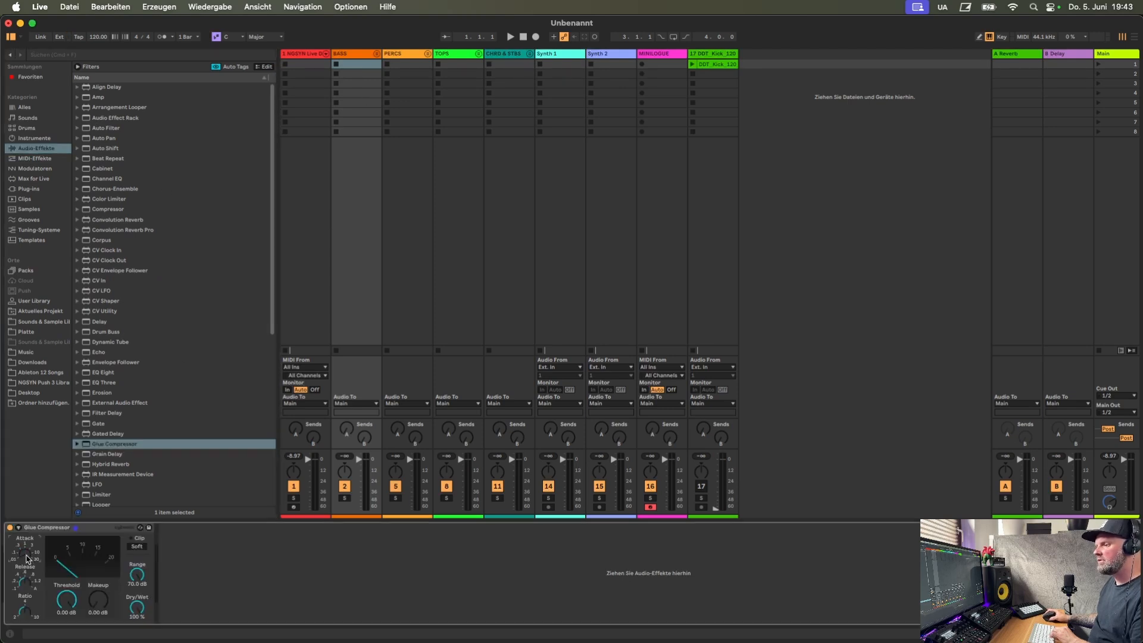
left_click(19, 527)
left_click(26, 552)
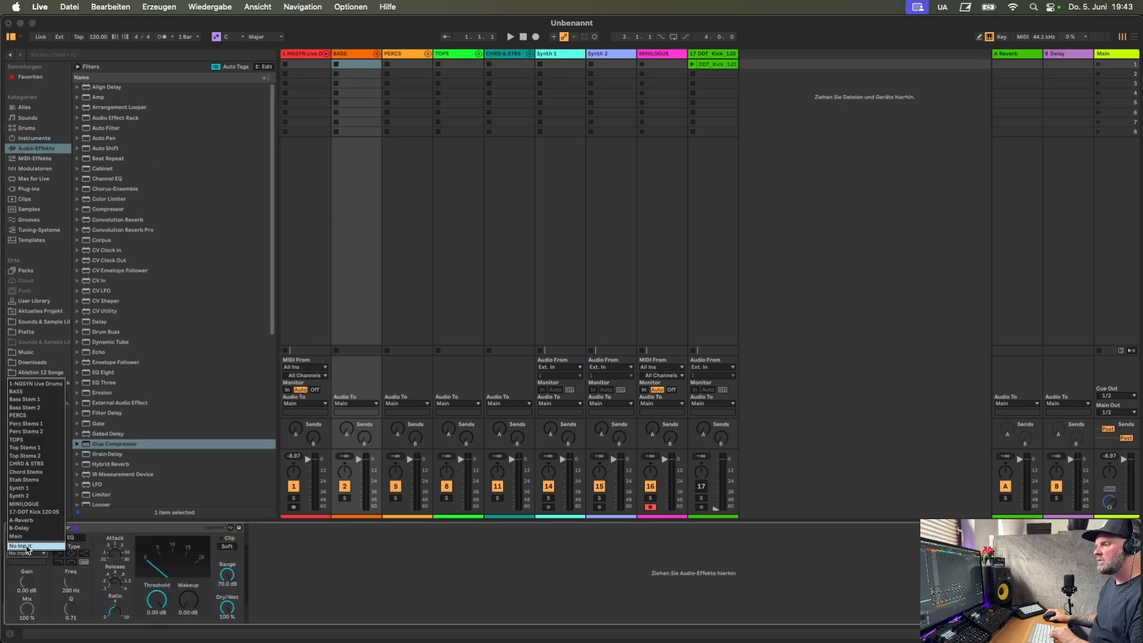
left_click(710, 126)
Rename the kick loop track as SC TRIGGER and color it dark grey.
right_click(708, 53)
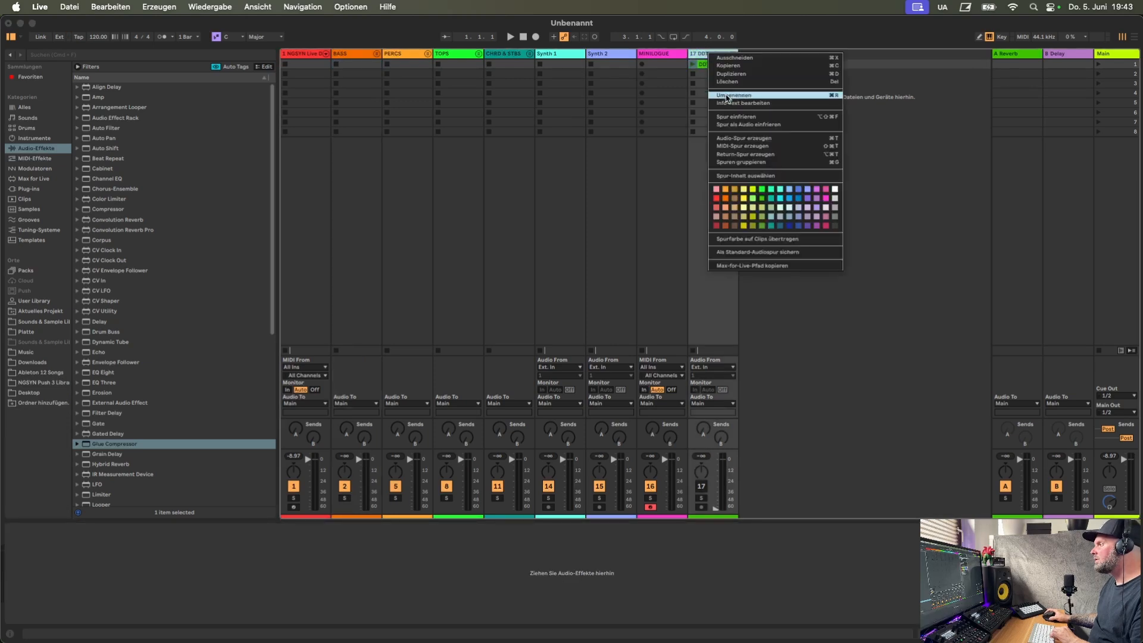
left_click(733, 96)
type("SC TRIGGER")
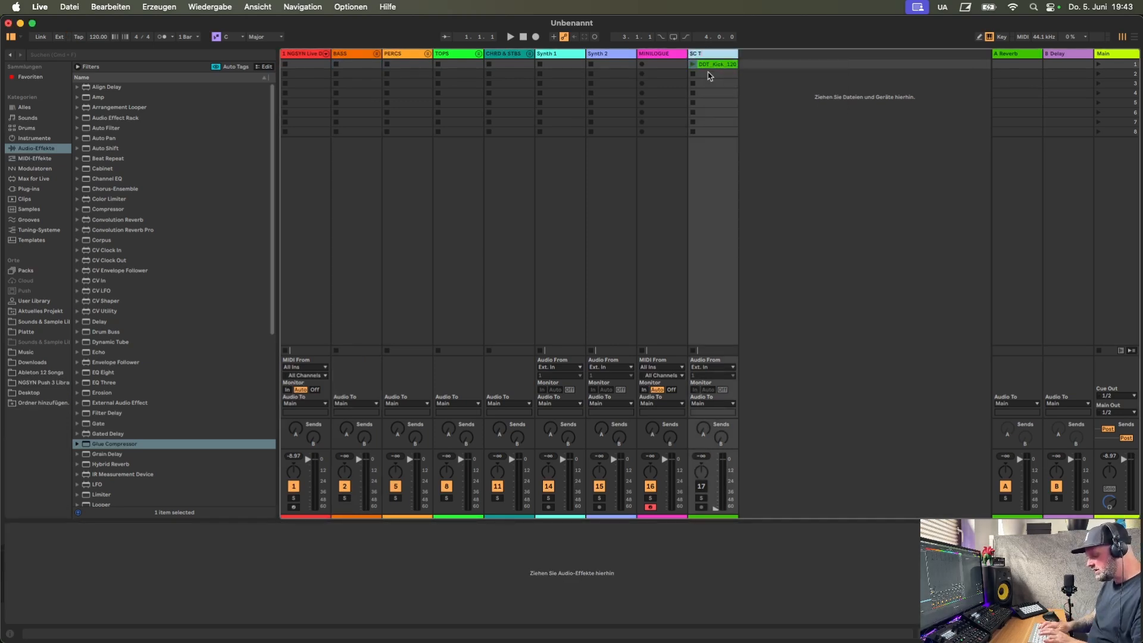
key("Return")
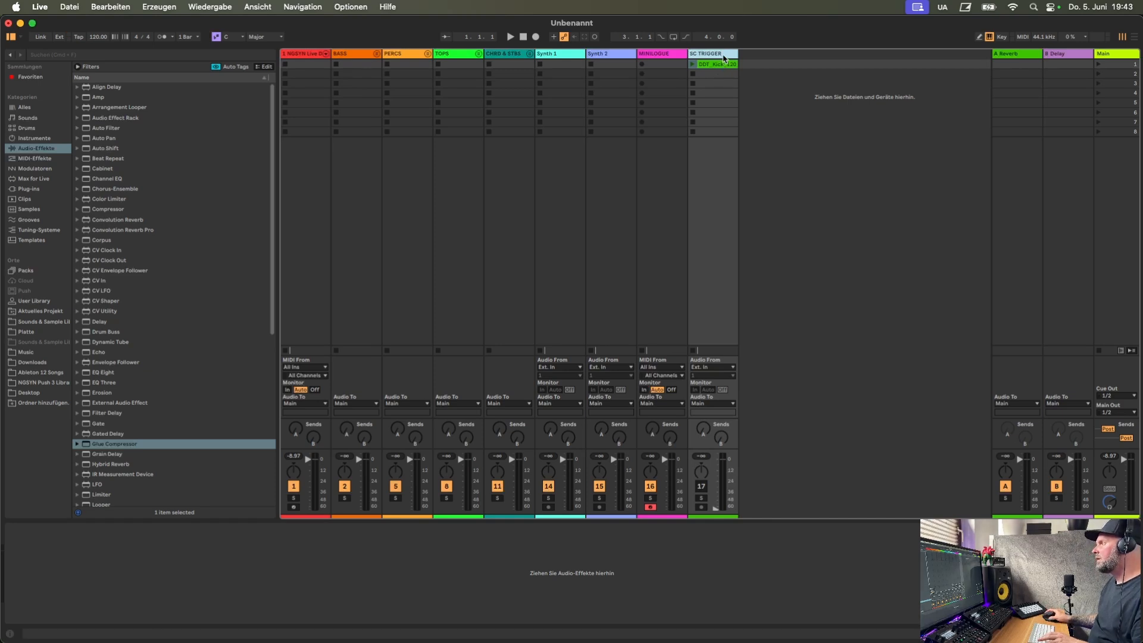
right_click(724, 57)
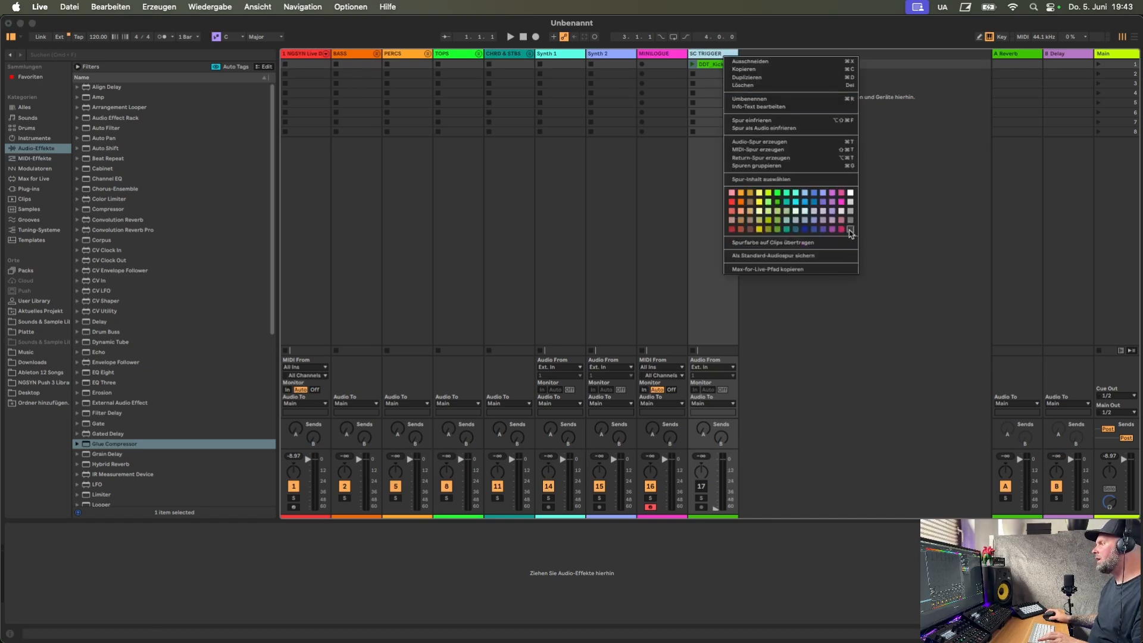
left_click(850, 233)
Color the first kick loop clip on SC TRIGGER dark grey and duplicate it eight times, filling the slots down to scene 9.
right_click(738, 70)
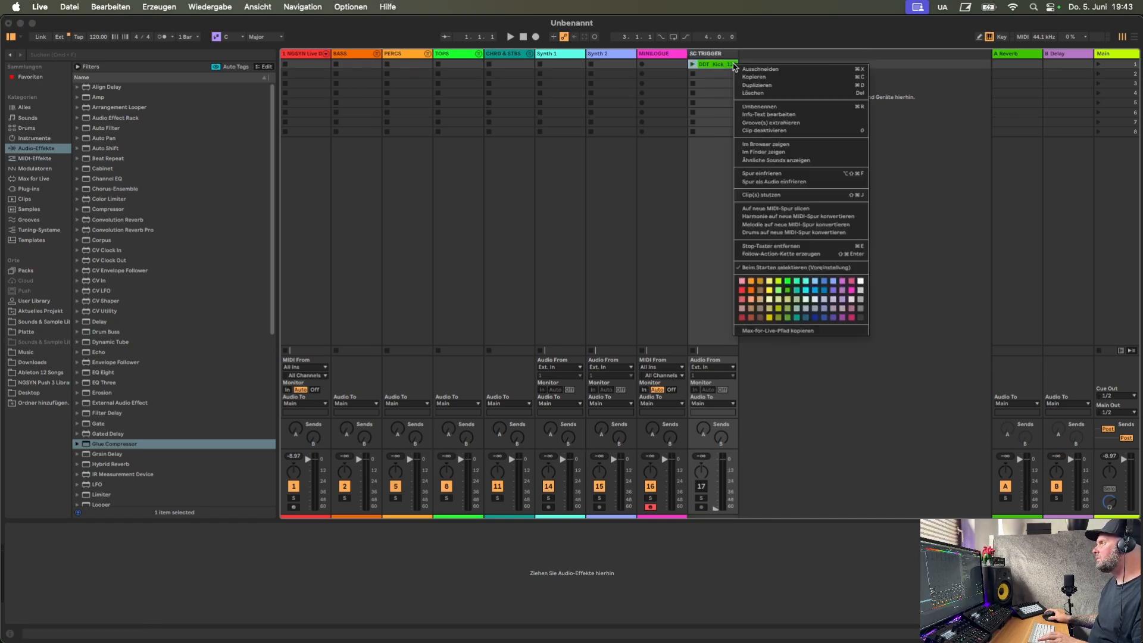
left_click(864, 321)
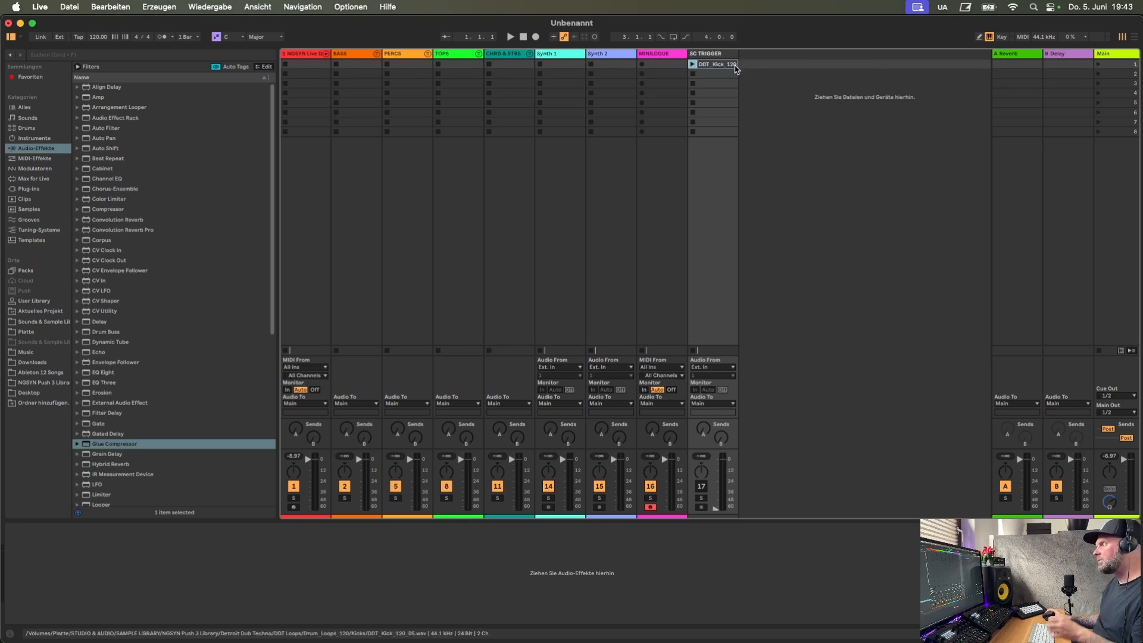
key("super+d")
key("super+d")
key("super+d")
key("super+d")
key("super+d")
key("super+d")
key("super+d")
key("super+d")
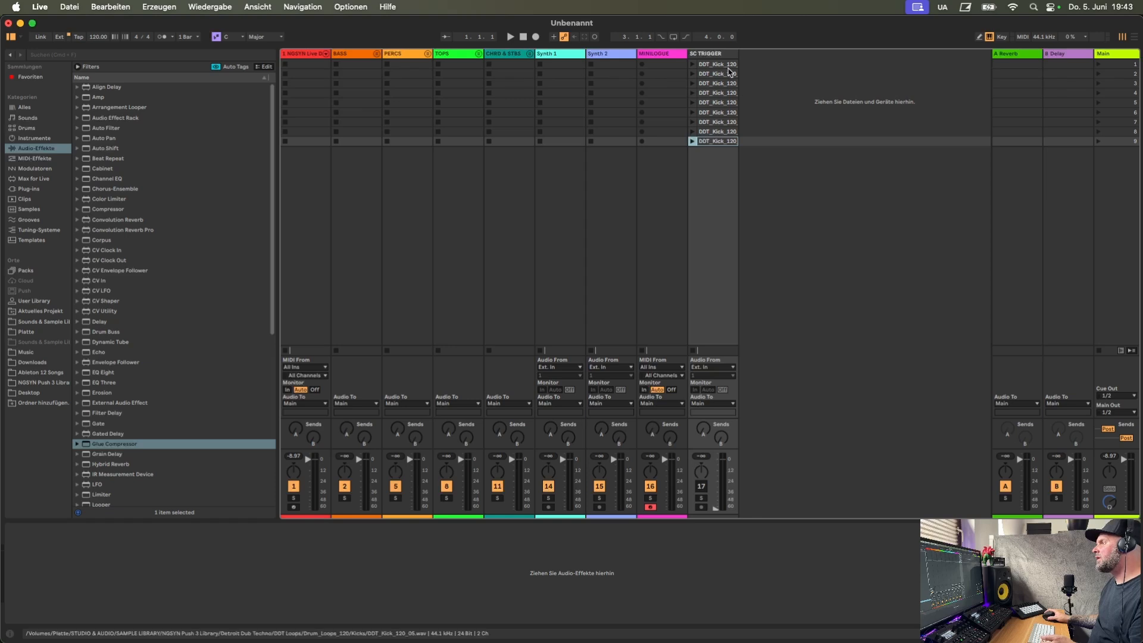
Select the drum rack's kick pad and set the BASS Glue Compressor's sidechain input to SC TRIGGER, with sidechain enabled and threshold at -12.1 dB.
left_click(314, 58)
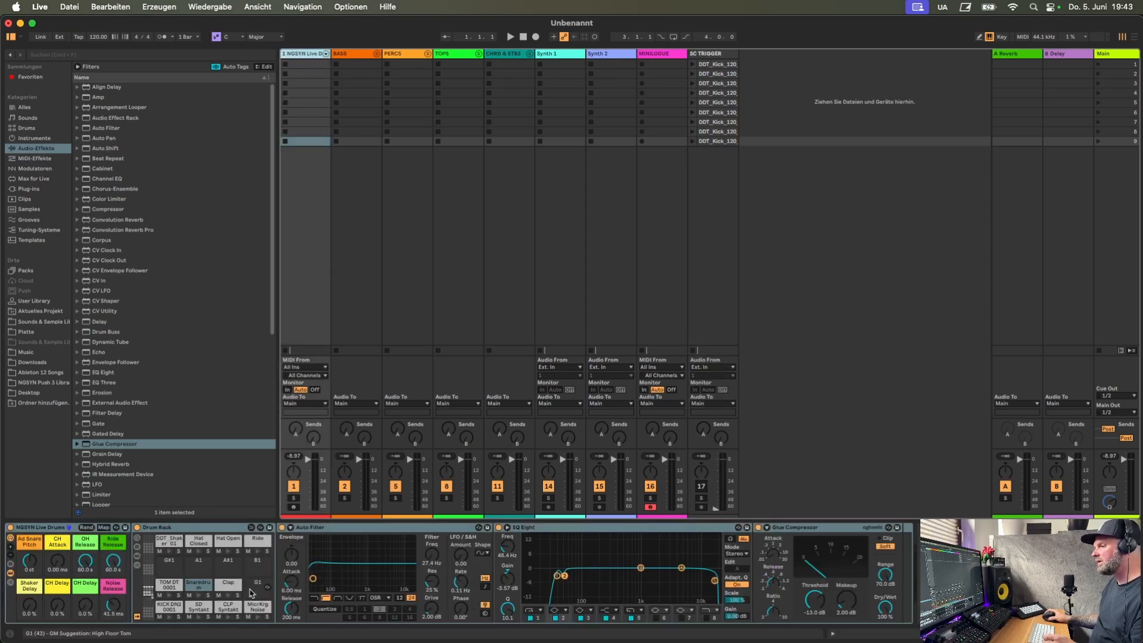
left_click(166, 614)
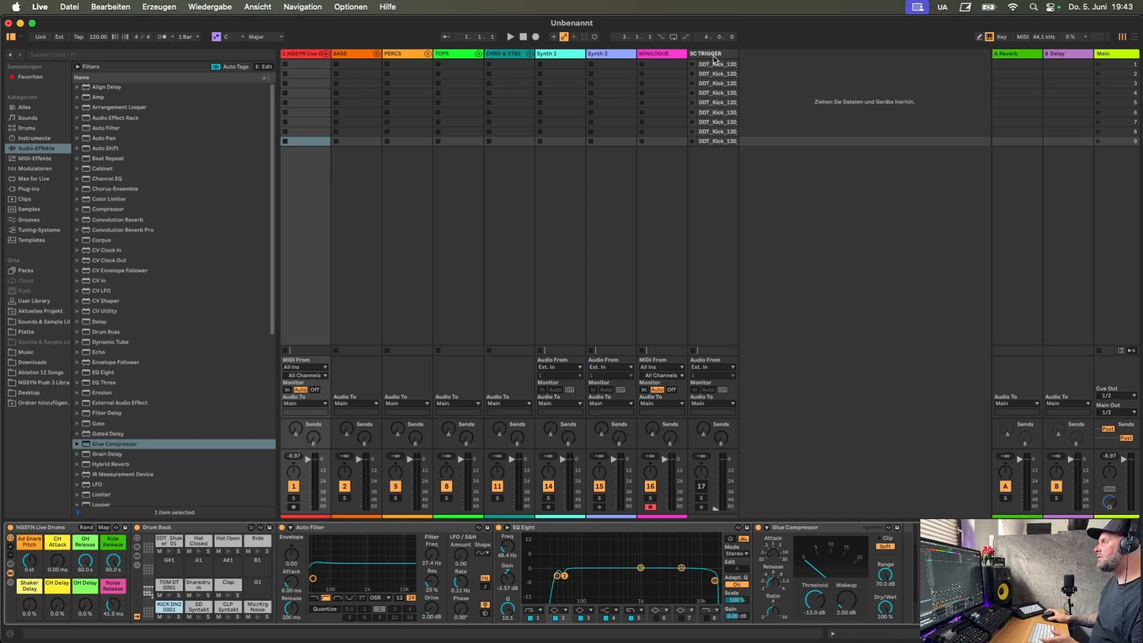
left_click(363, 53)
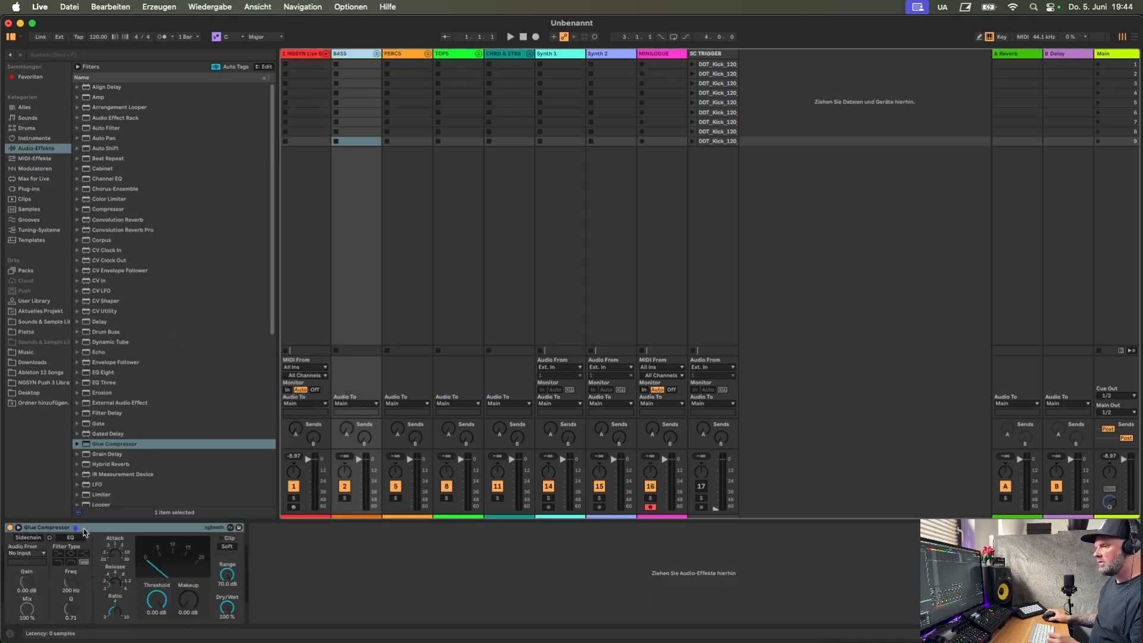
left_click(27, 555)
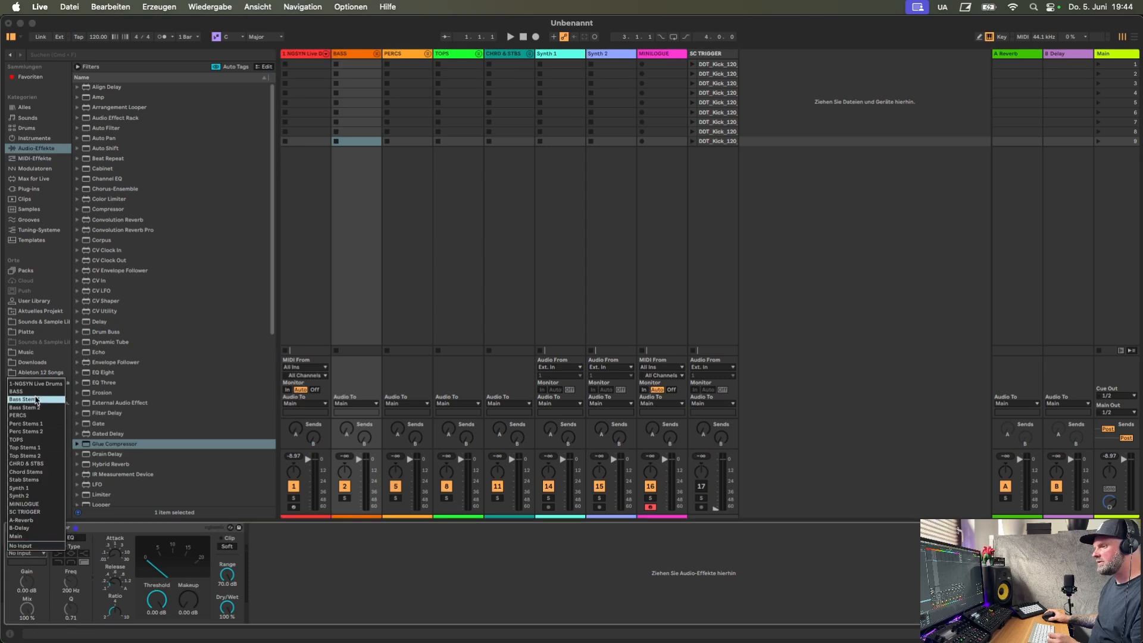
left_click(24, 511)
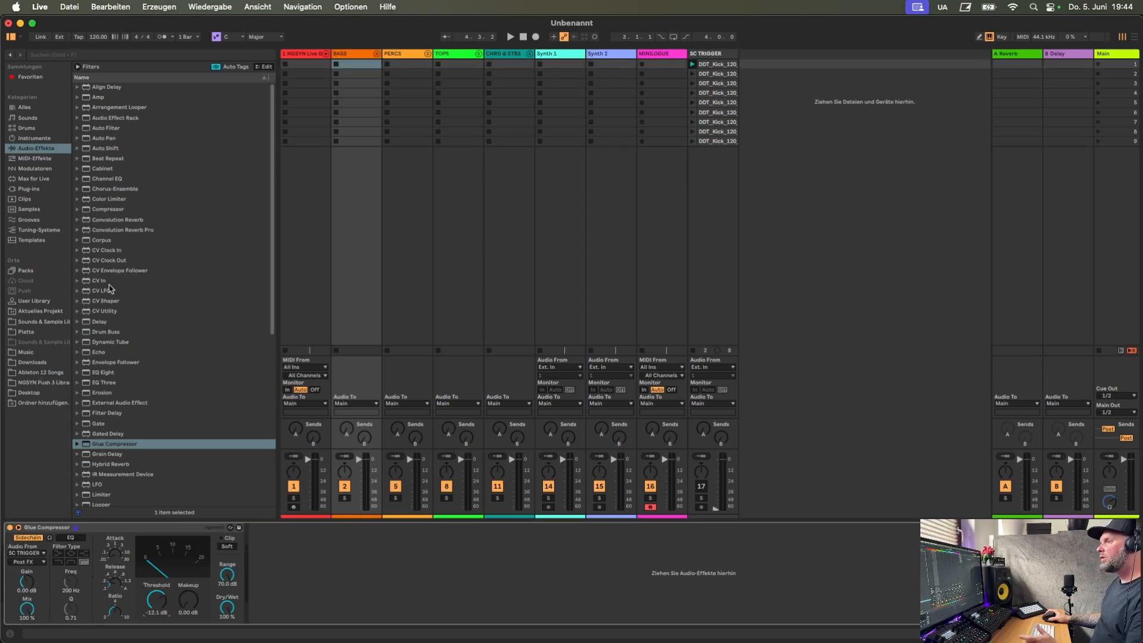
Examine the Record, Warp & Launch preferences, especially the setting for warping long samples.
left_click(40, 6)
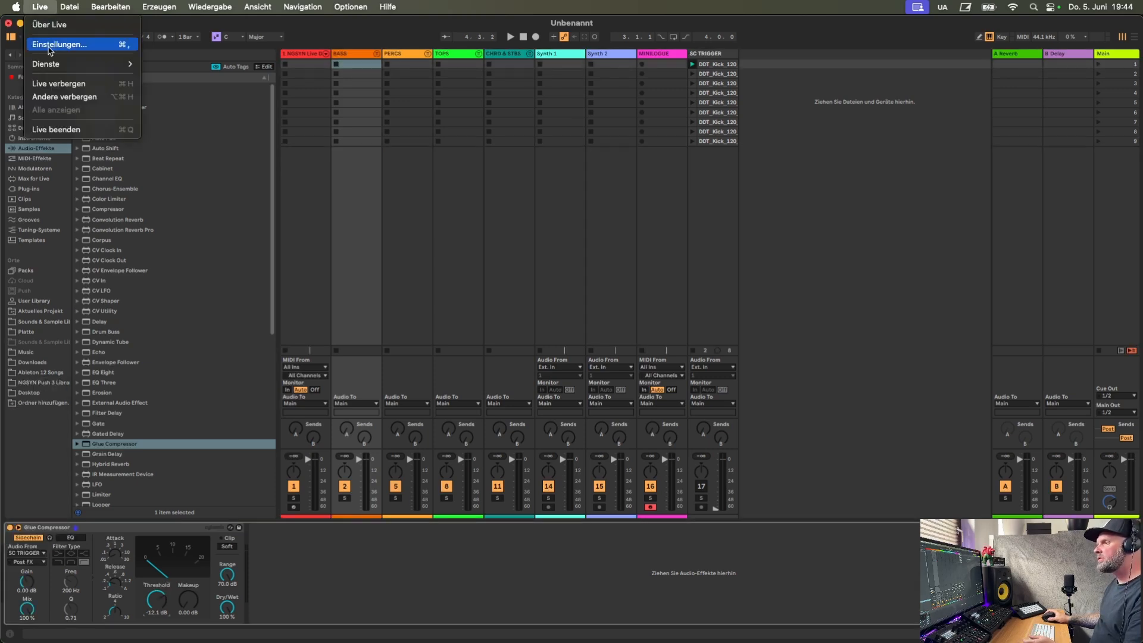
left_click(59, 44)
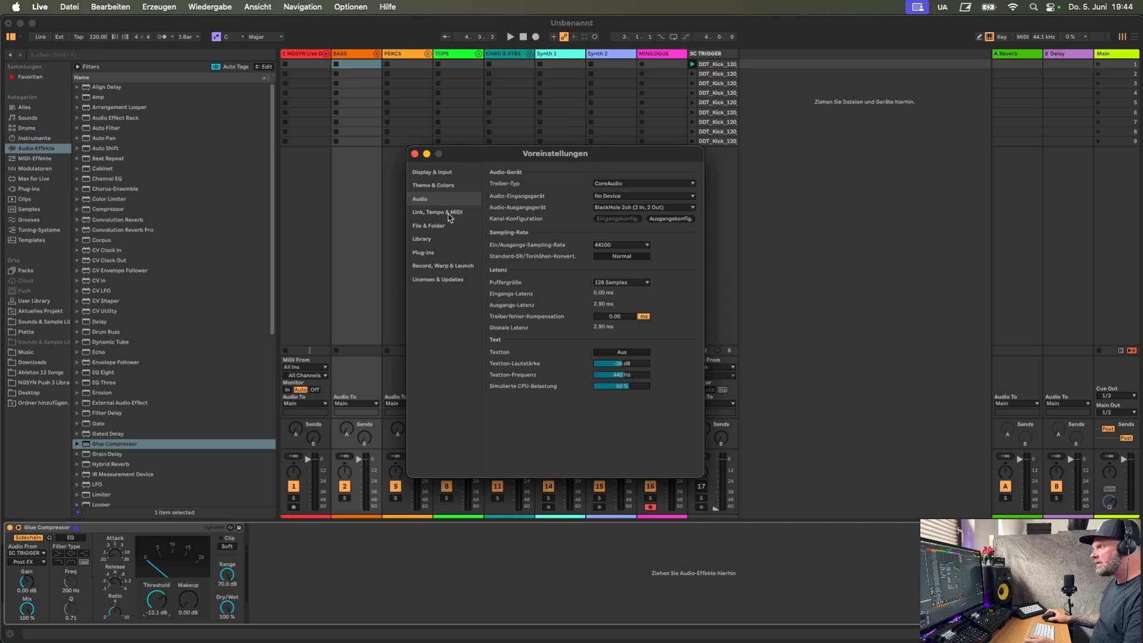
left_click(448, 267)
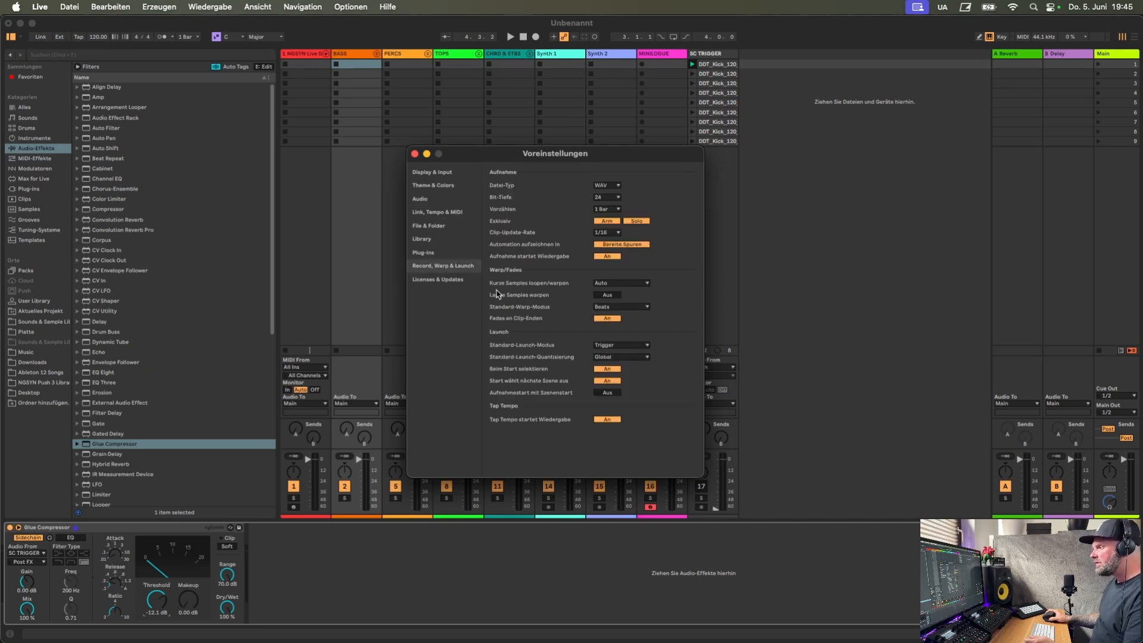
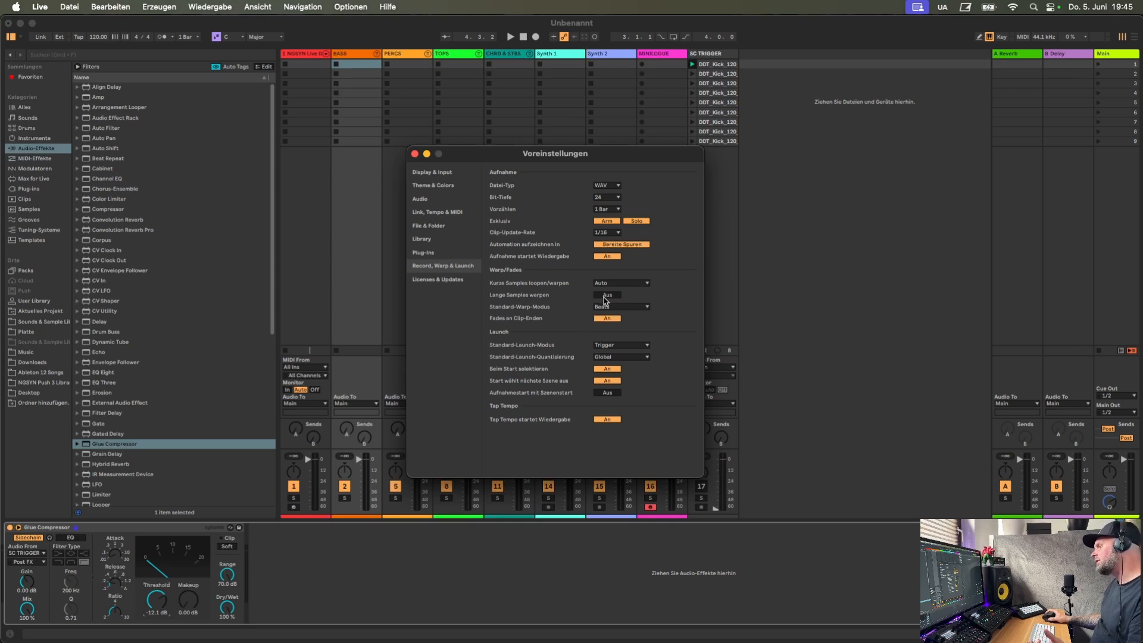
left_click(415, 154)
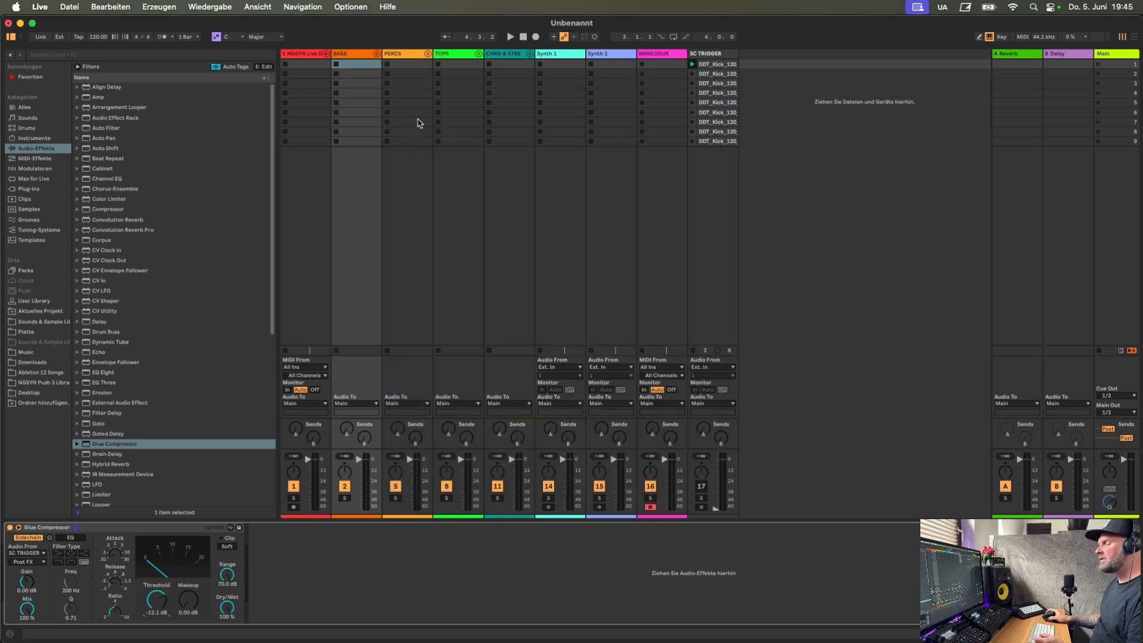
Place Destillat_Bassline_128bpm.wav from the recorded samples of working destillat yt Project into the first slot of Bass Stem 1.
left_click(37, 375)
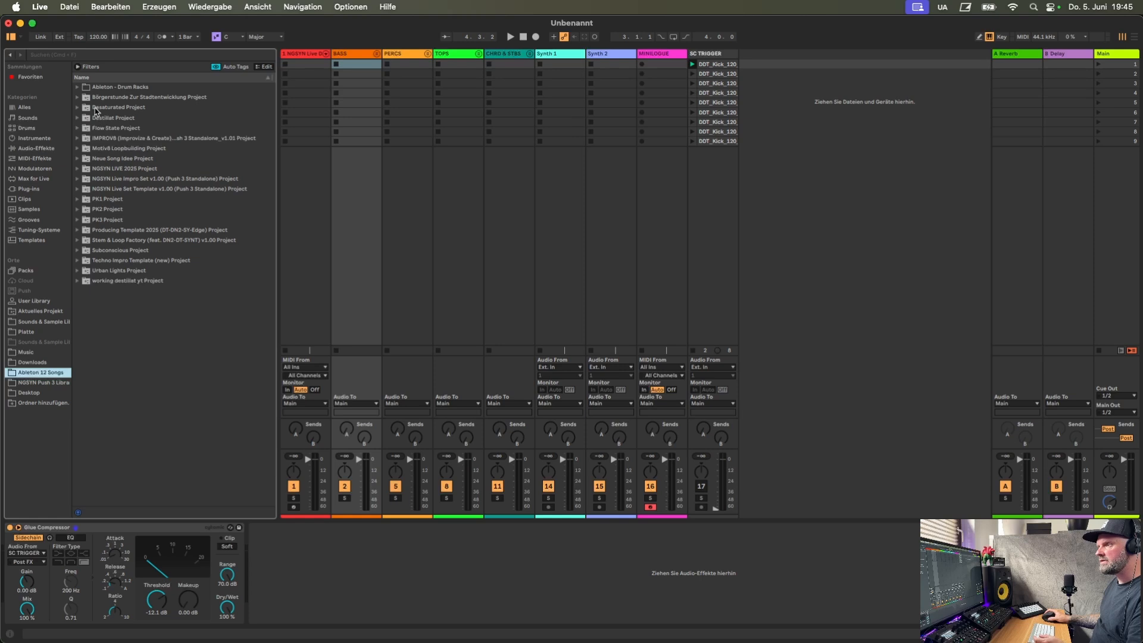
left_click(78, 282)
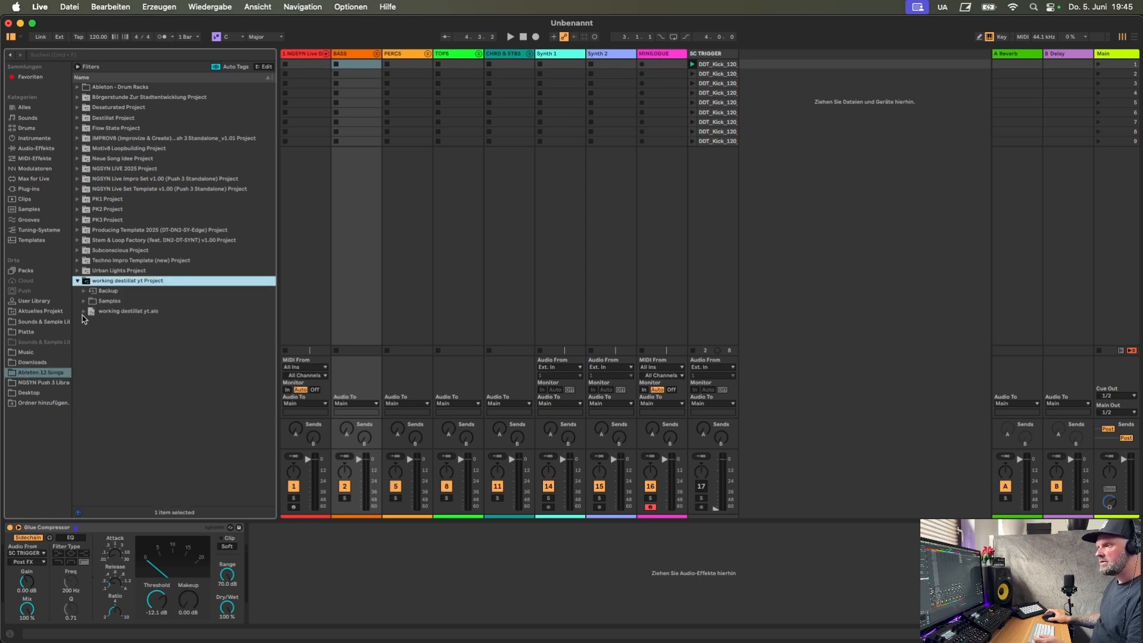
left_click(84, 301)
left_click(90, 311)
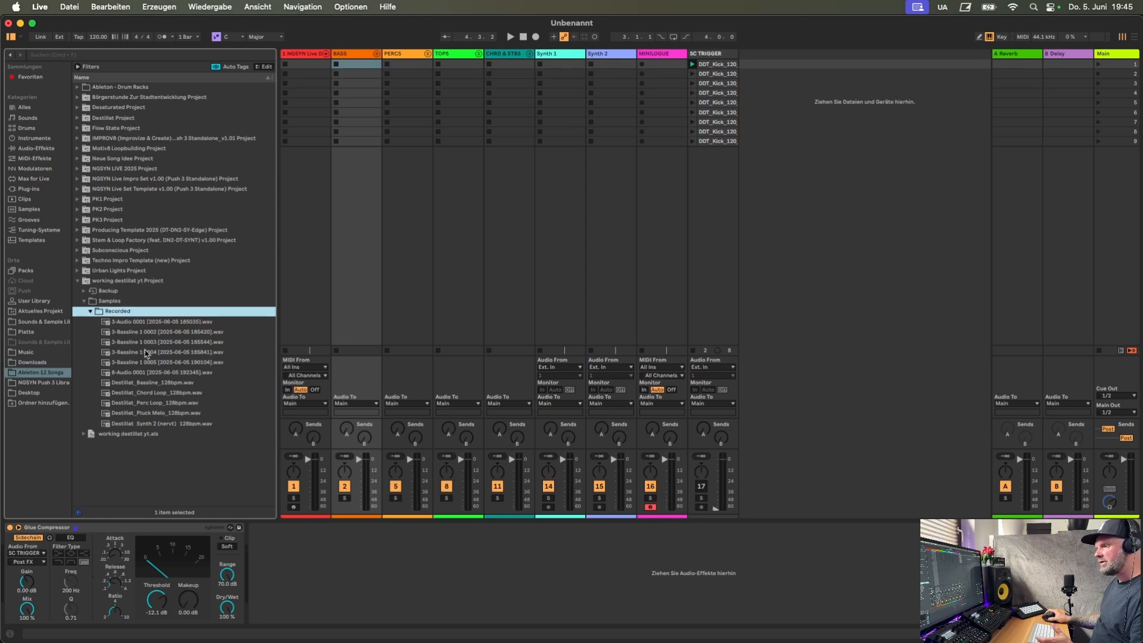
left_click(162, 384)
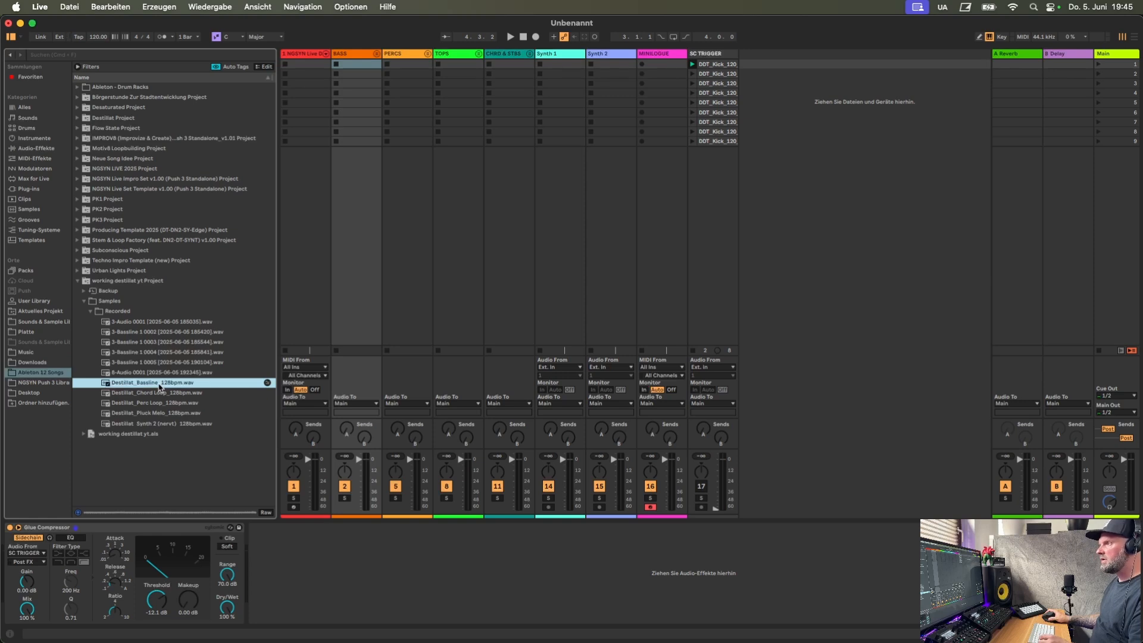
left_click(378, 54)
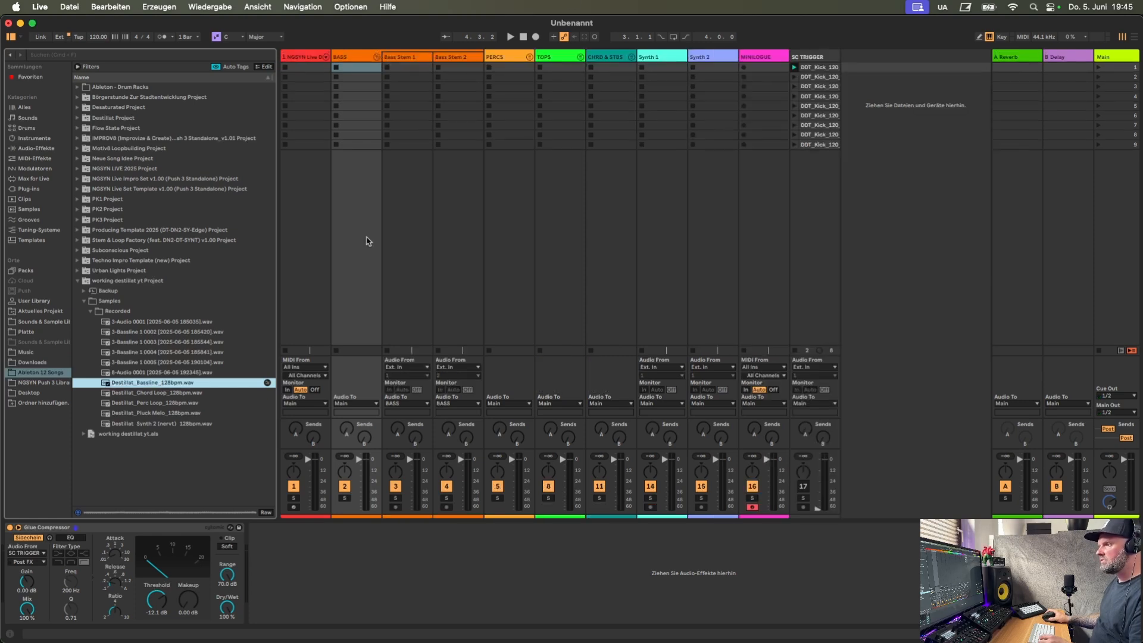
left_click_drag(150, 387, 413, 69)
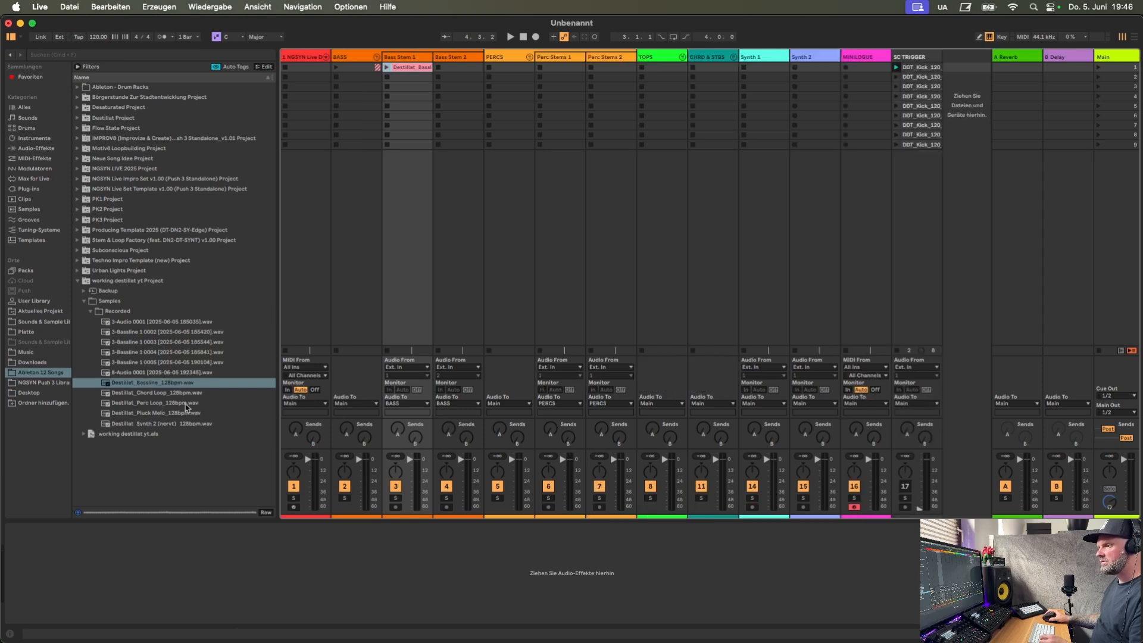
Place the Destillat Perc Loop in Perc Stems 1 and the Chord Loop in Chord Stems, both in scene 1, folding the BASS and PERCS groups.
left_click_drag(187, 407, 548, 69)
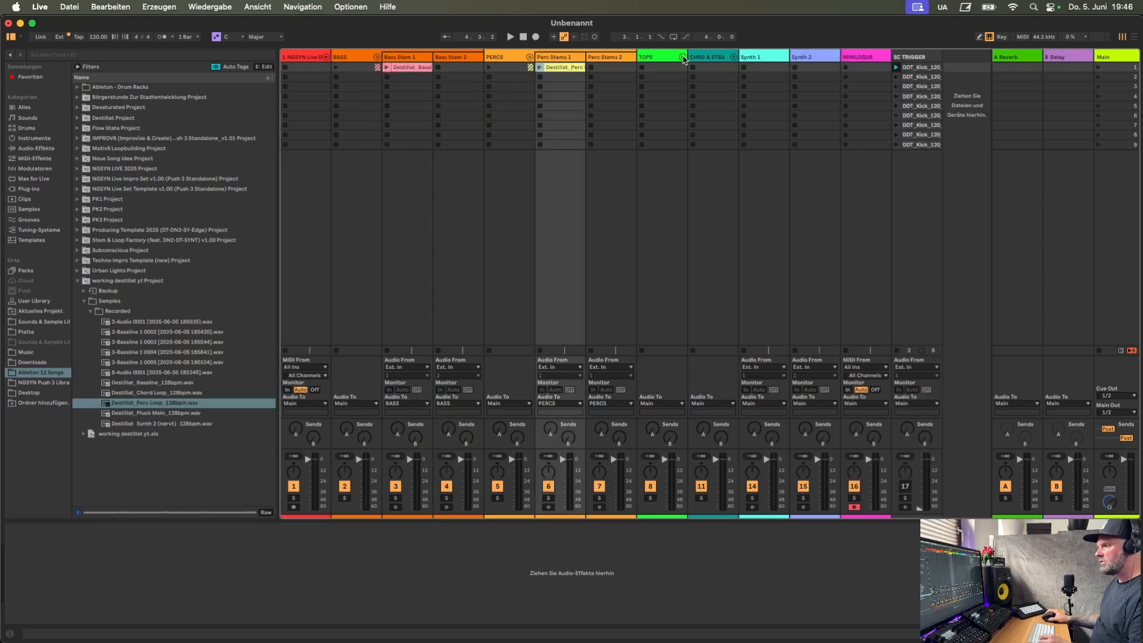
left_click(530, 57)
left_click(377, 57)
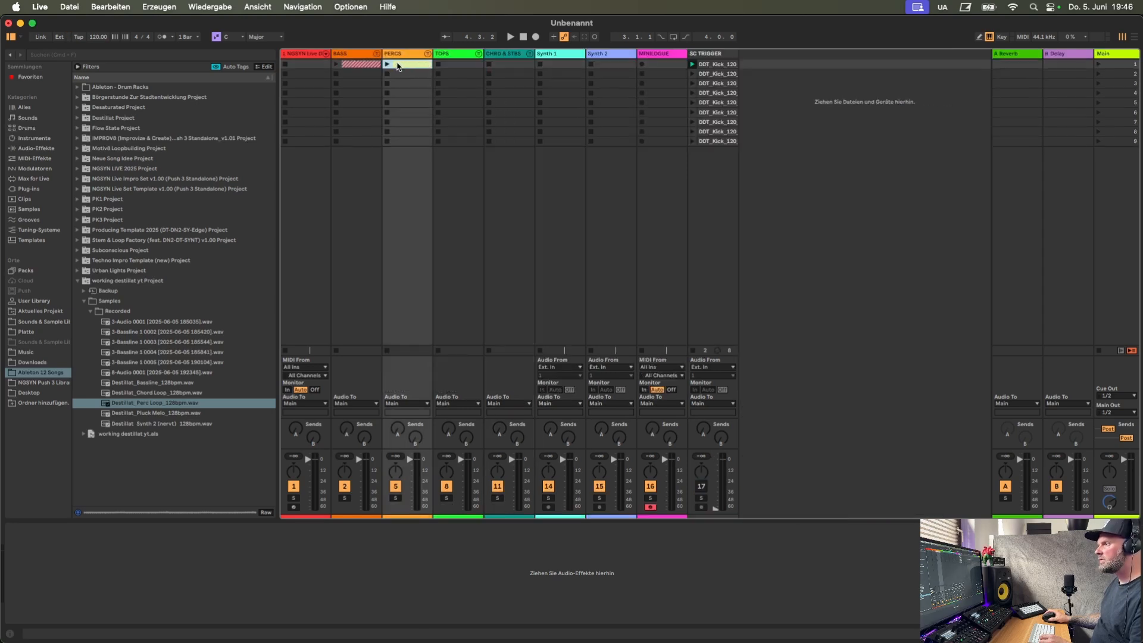
left_click(529, 57)
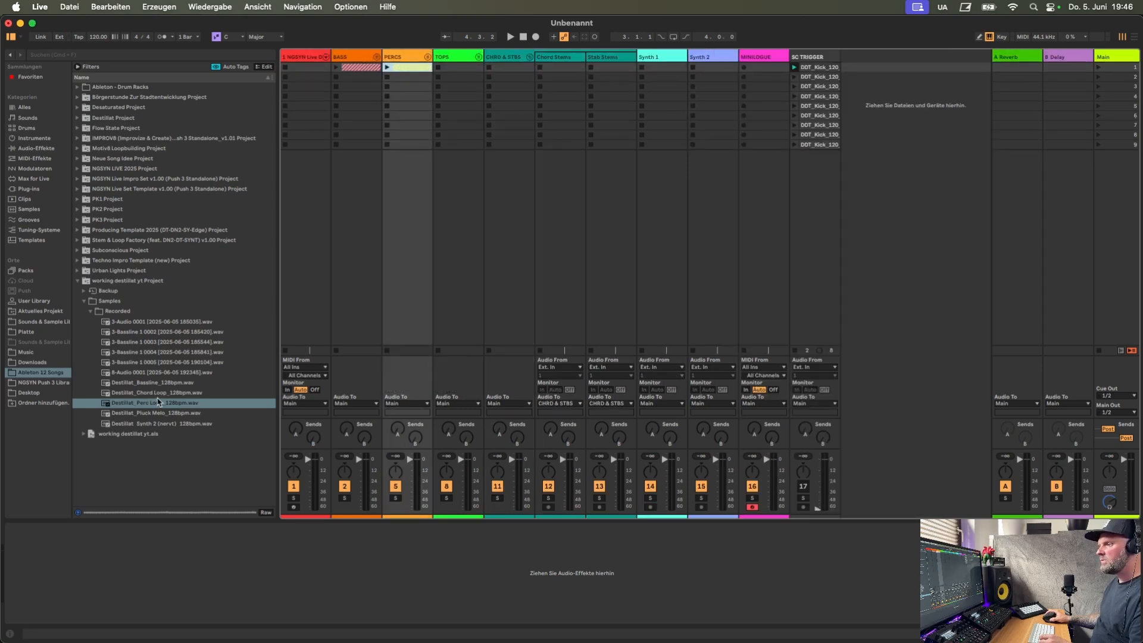
left_click_drag(161, 393, 548, 67)
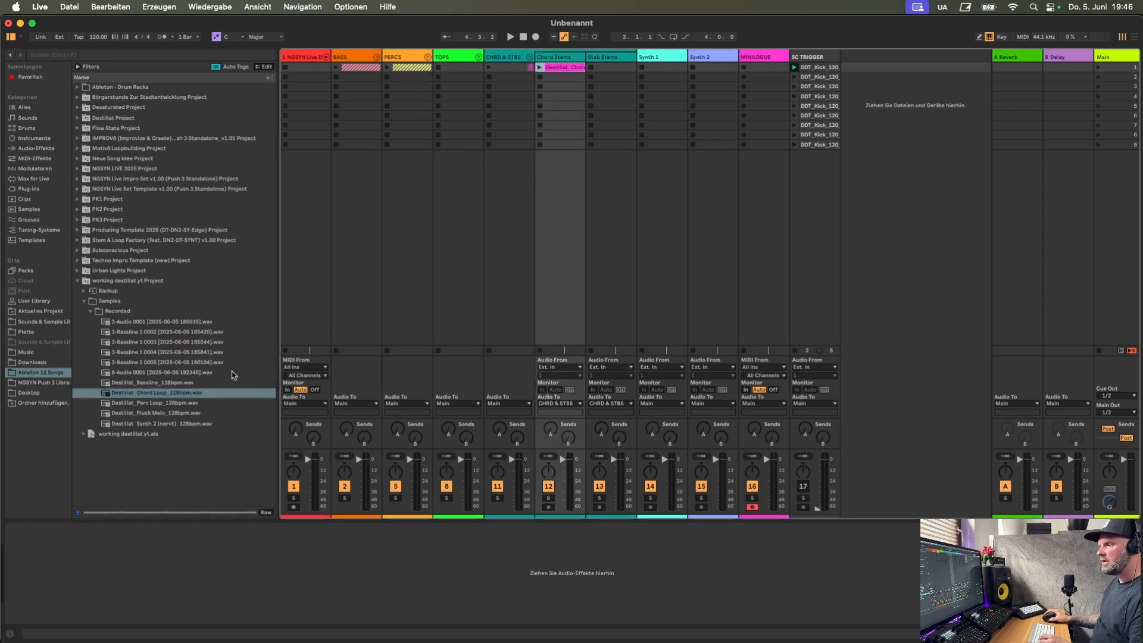
Add the Destillat Pluck Melo loop to Synth 1 and the Synth 2 (nervt) loop to Synth 2 in scene 1, and fold CHRD & STBS.
left_click(196, 412)
left_click_drag(197, 410, 660, 75)
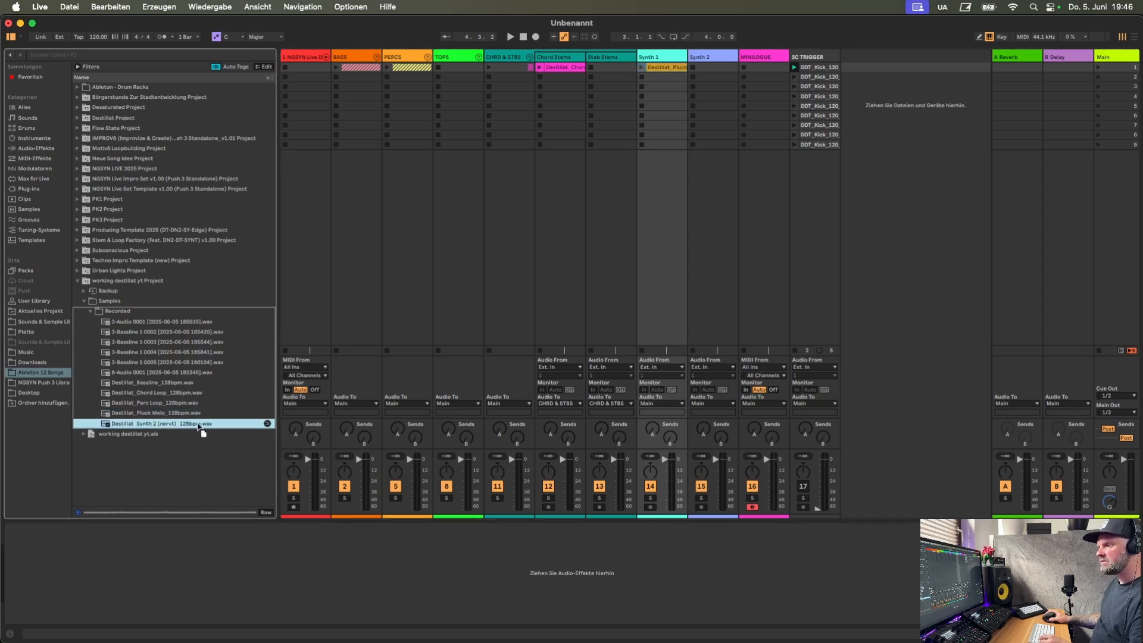
left_click_drag(202, 427, 730, 68)
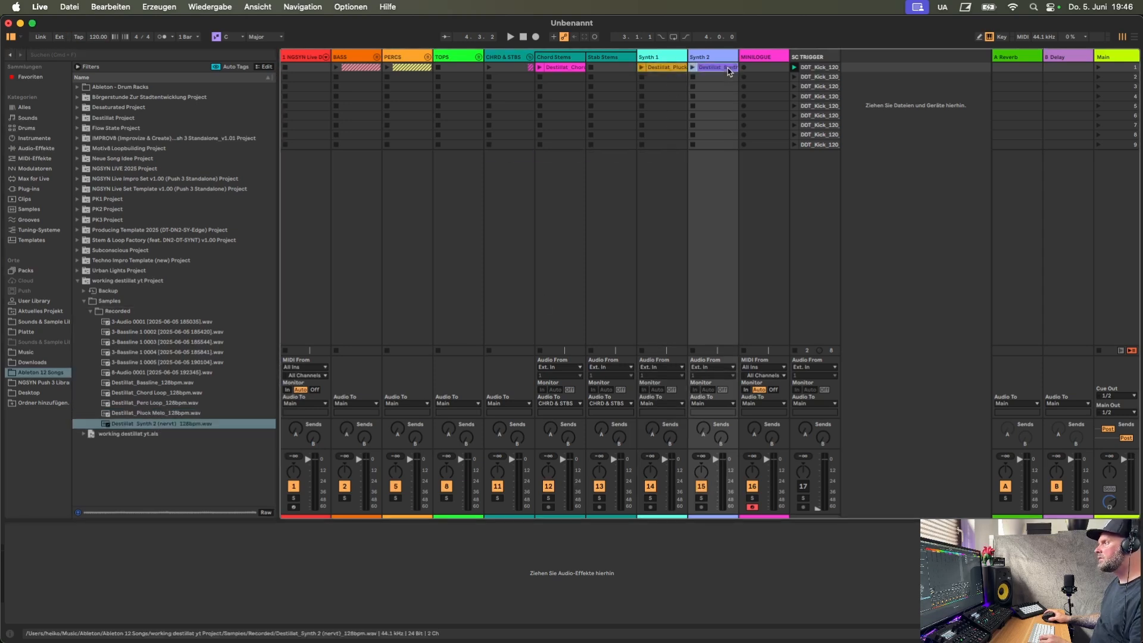
left_click(530, 57)
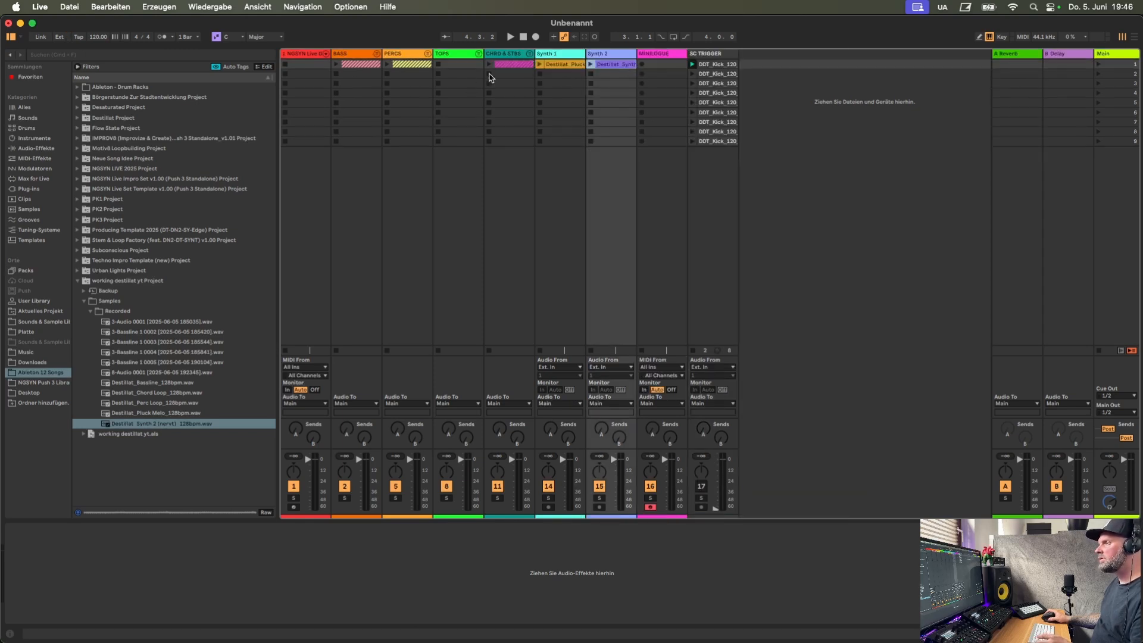
Create a one-bar MIDI clip in the first NGSYN Live Drums slot with quarter-note kicks, a clap on beat 2 and offbeat shakers.
double_click(309, 65)
scroll(262, 563, "down", 2)
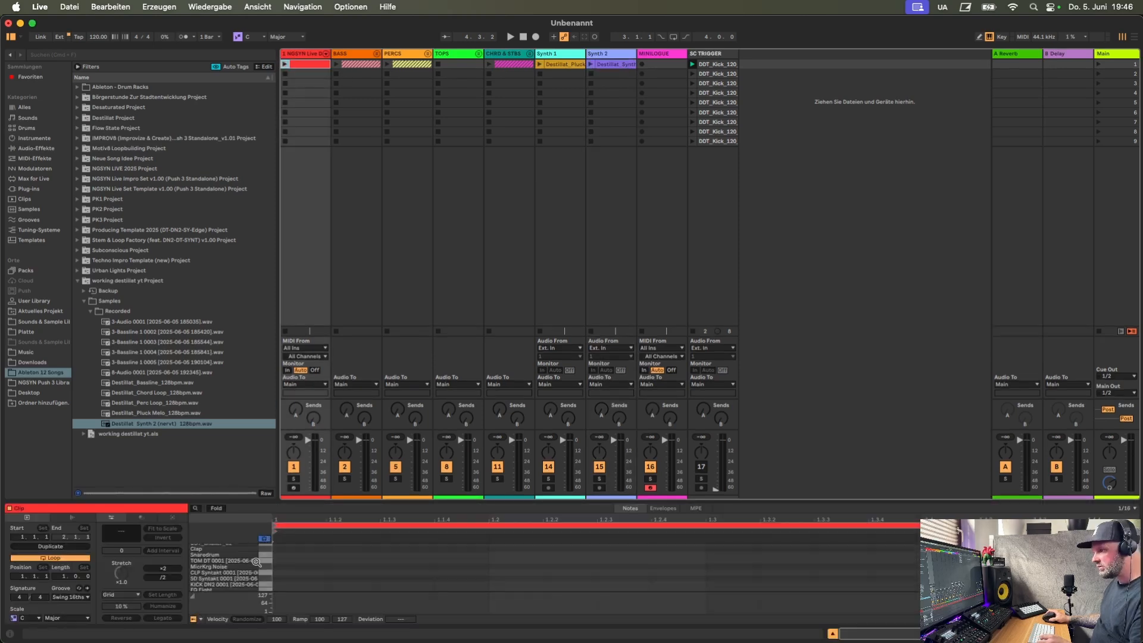
left_click(270, 587)
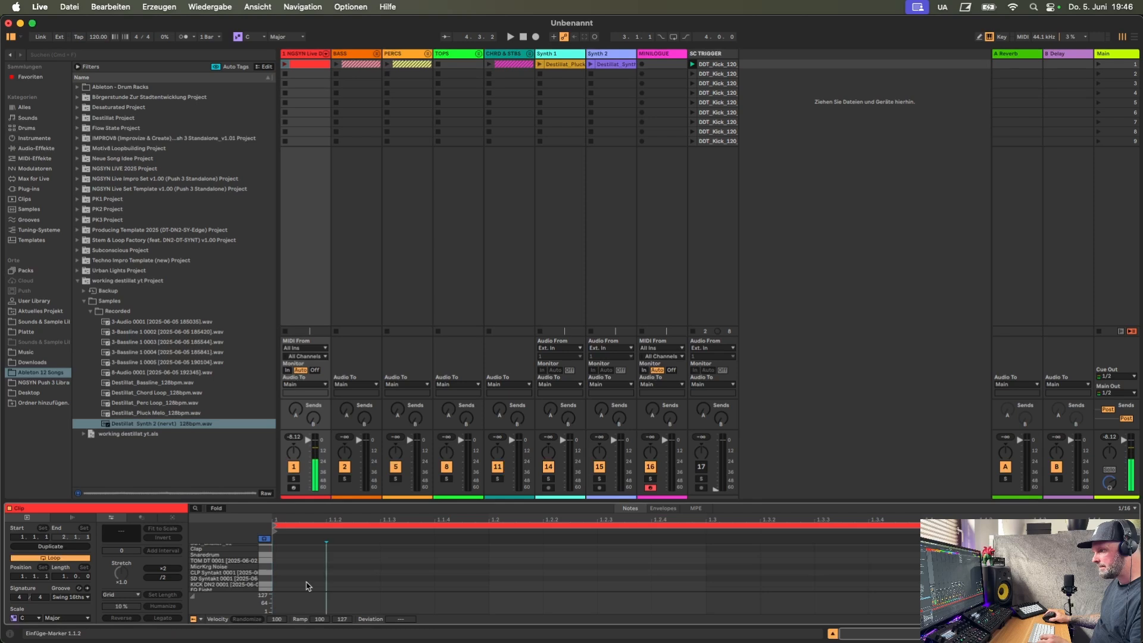
double_click(297, 585)
double_click(515, 585)
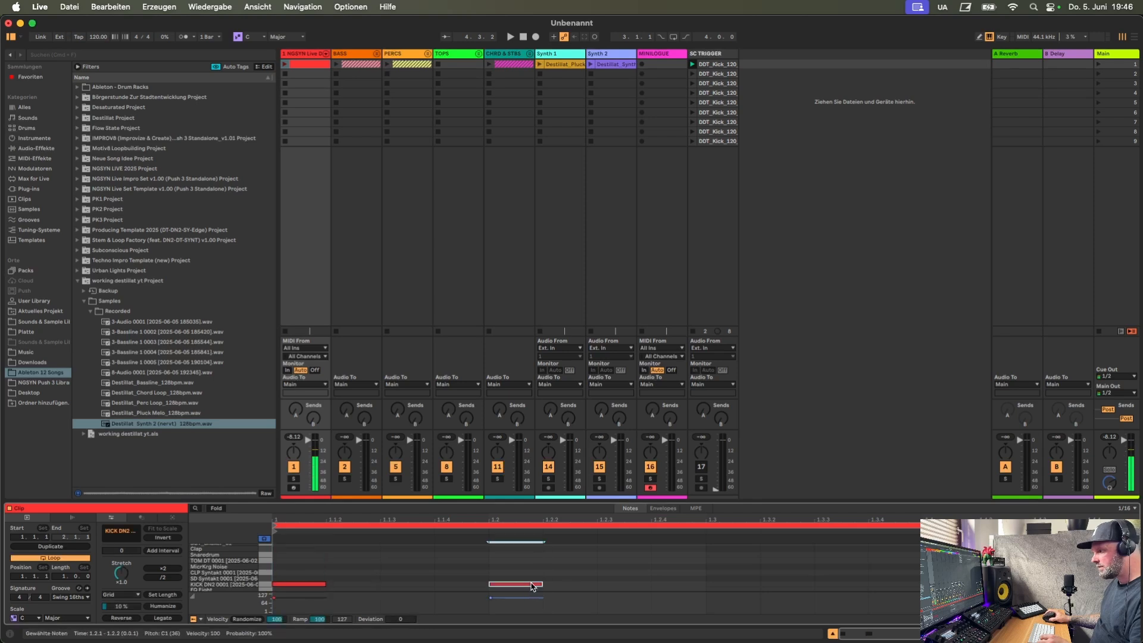
double_click(733, 584)
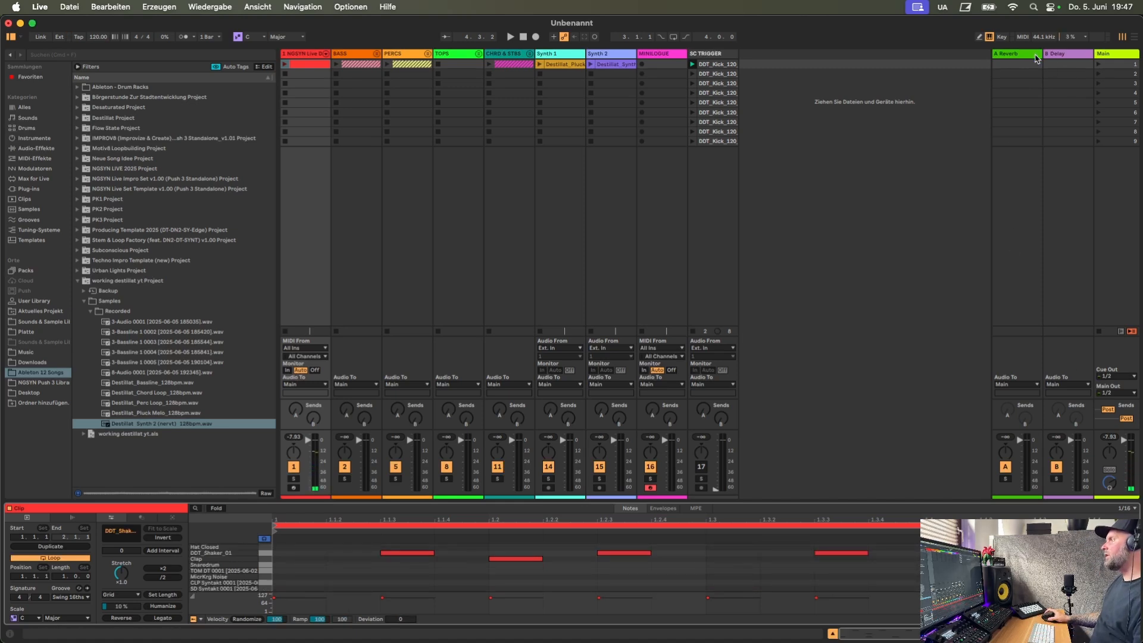
Play scene 1 at 128 BPM and set the warp mode of the Destillat Synth 2 (nervt) clip to Complex.
left_click(1098, 64)
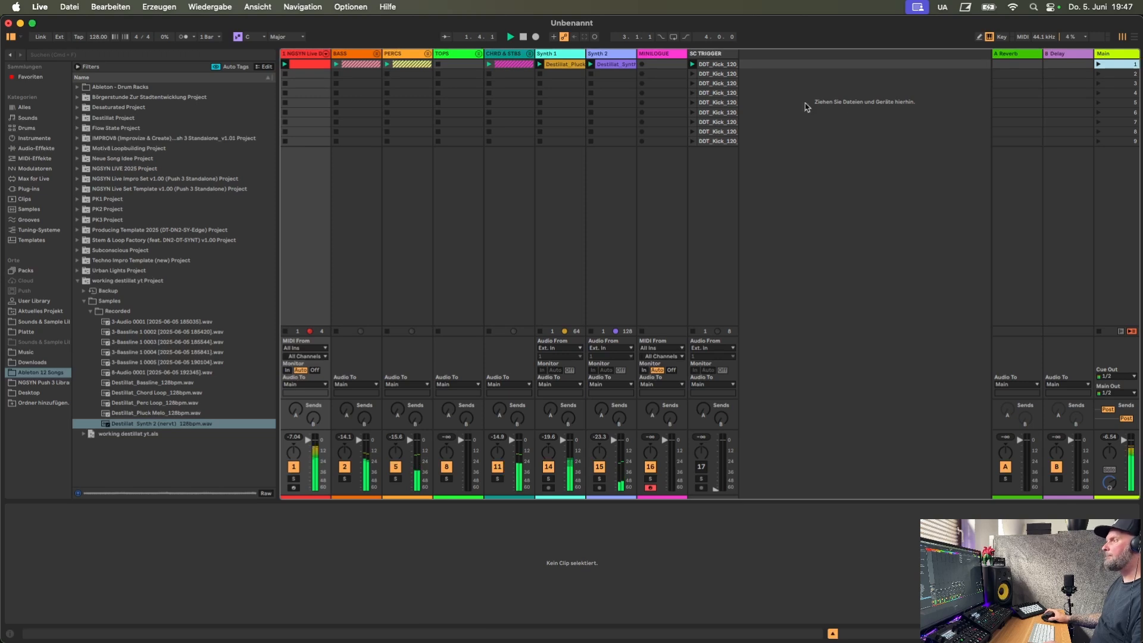
left_click(614, 65)
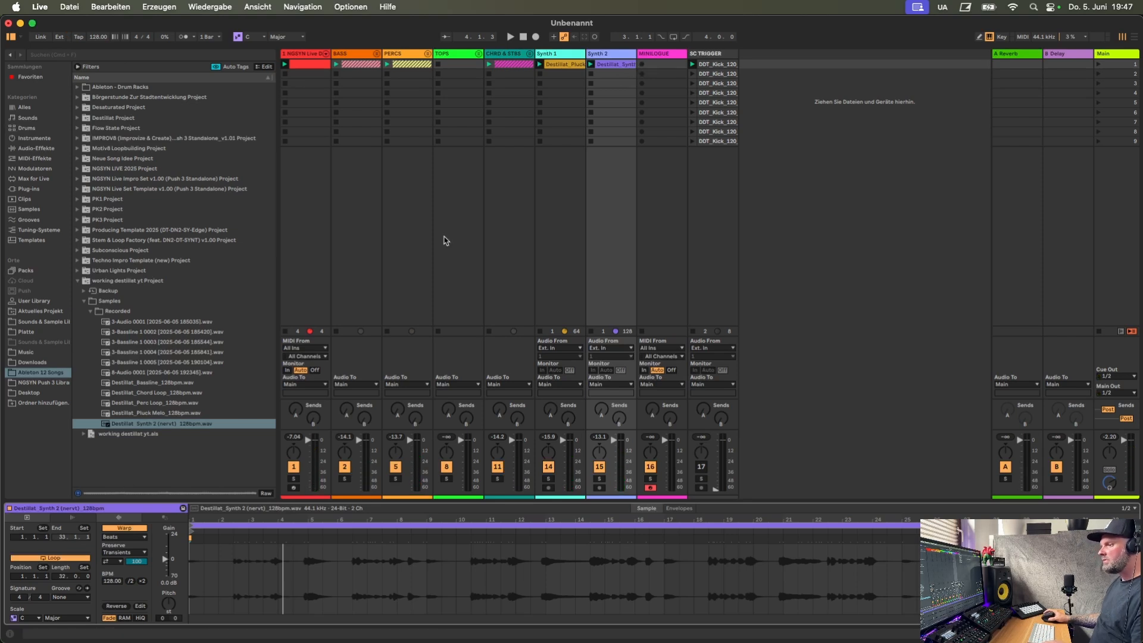
left_click(139, 539)
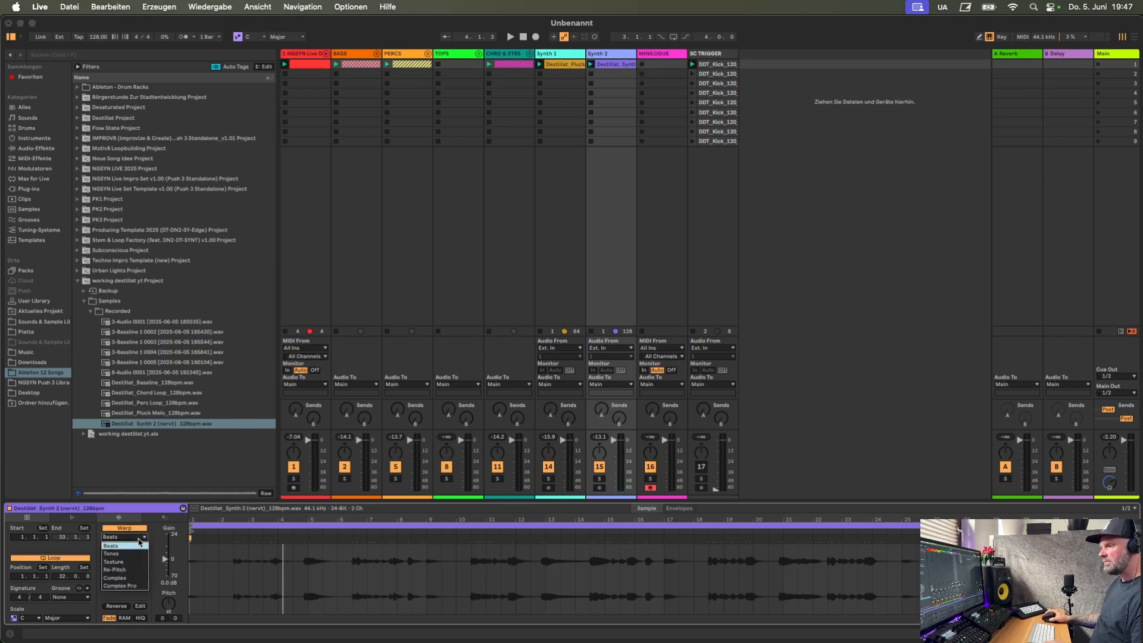
left_click(133, 578)
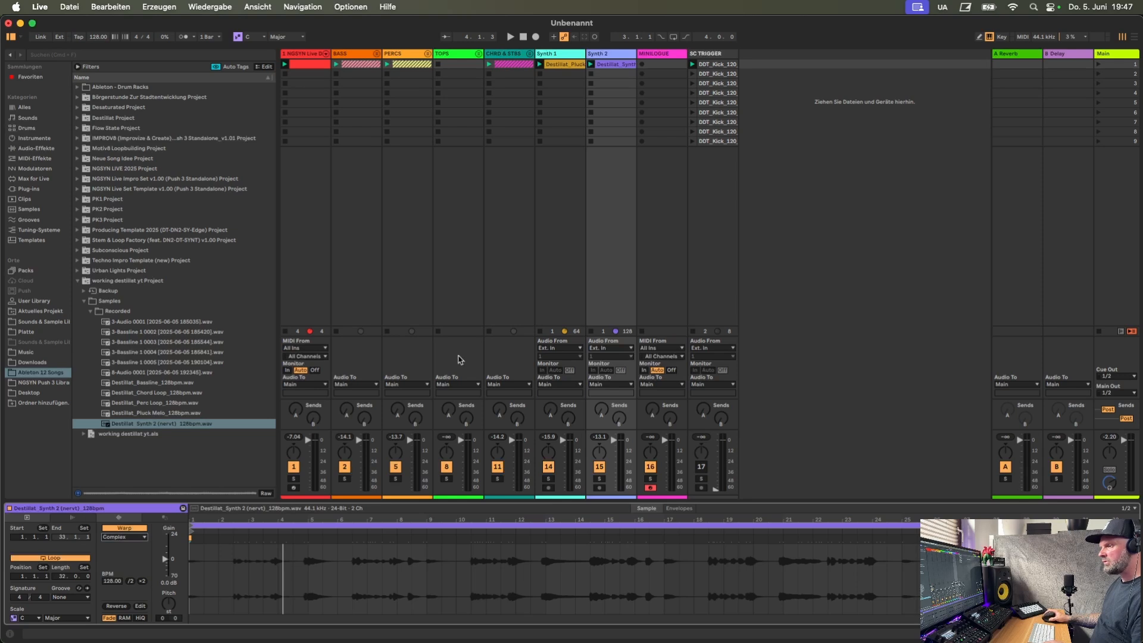
Set the warp mode of the Destillat Pluck Melo and Chord Loop clips to Complex, unfolding the CHRD & STBS group.
left_click(563, 65)
left_click(141, 538)
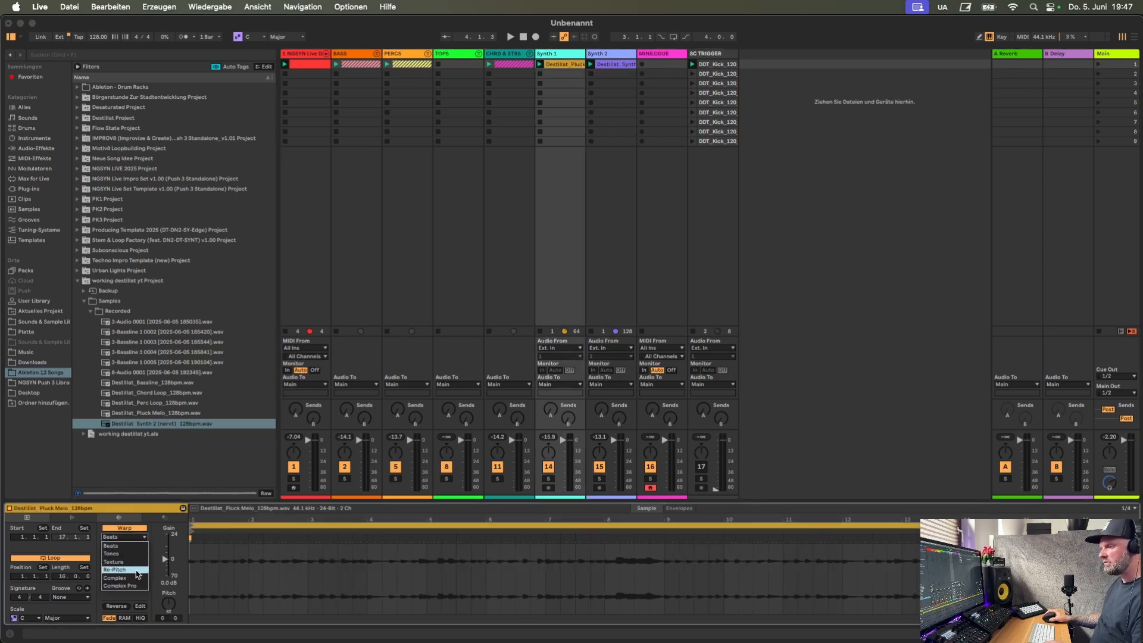
left_click(138, 577)
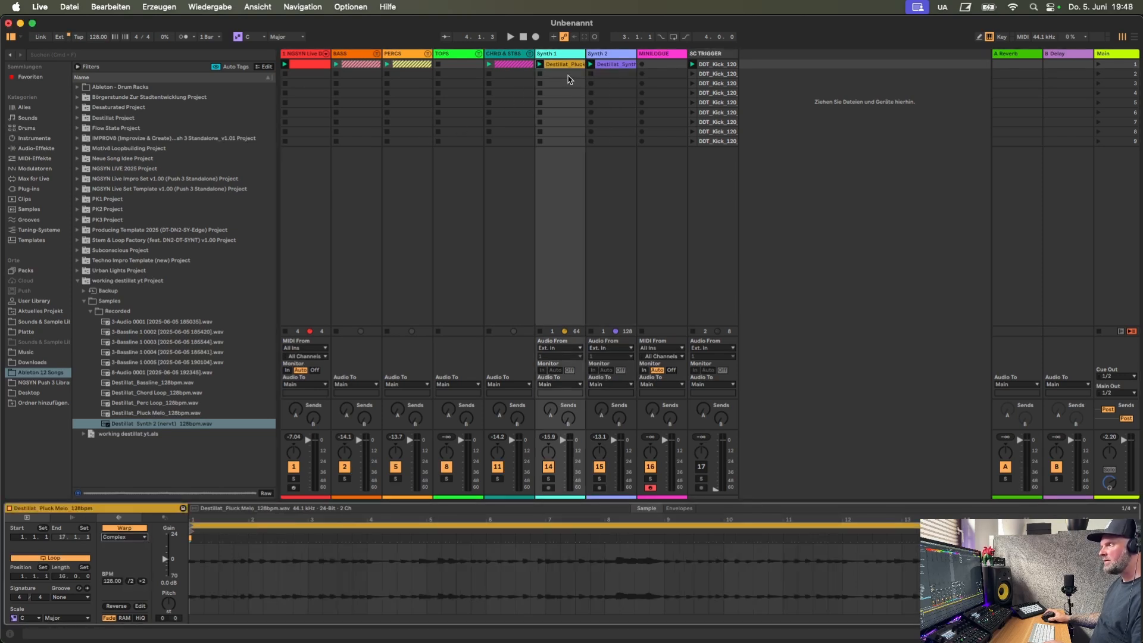
left_click(530, 54)
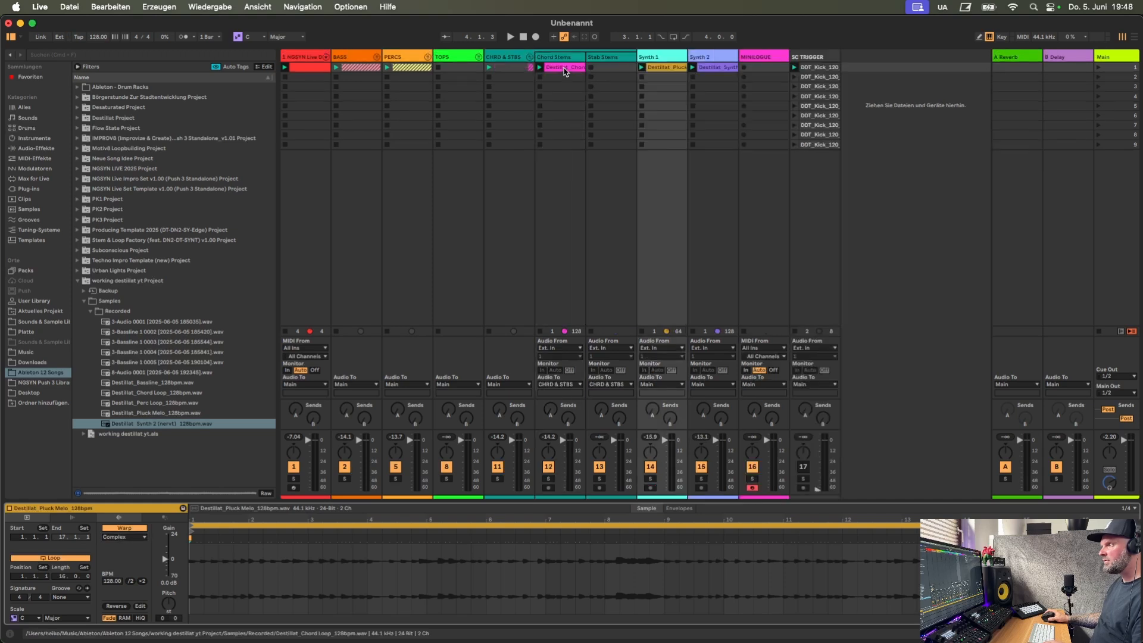
left_click(561, 68)
left_click(142, 538)
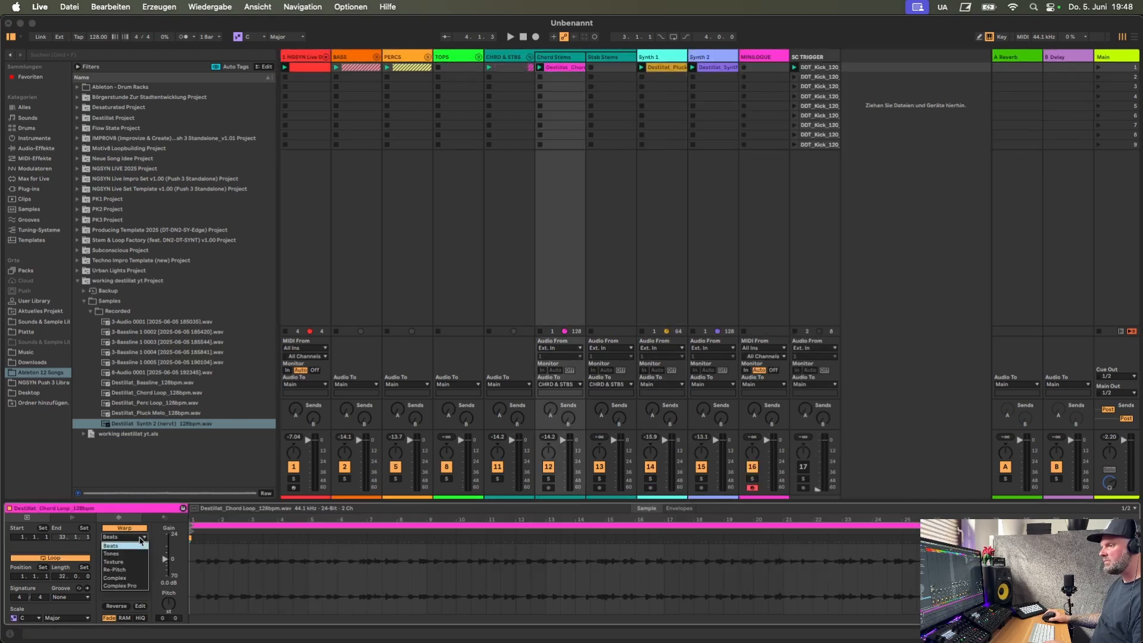
left_click(120, 578)
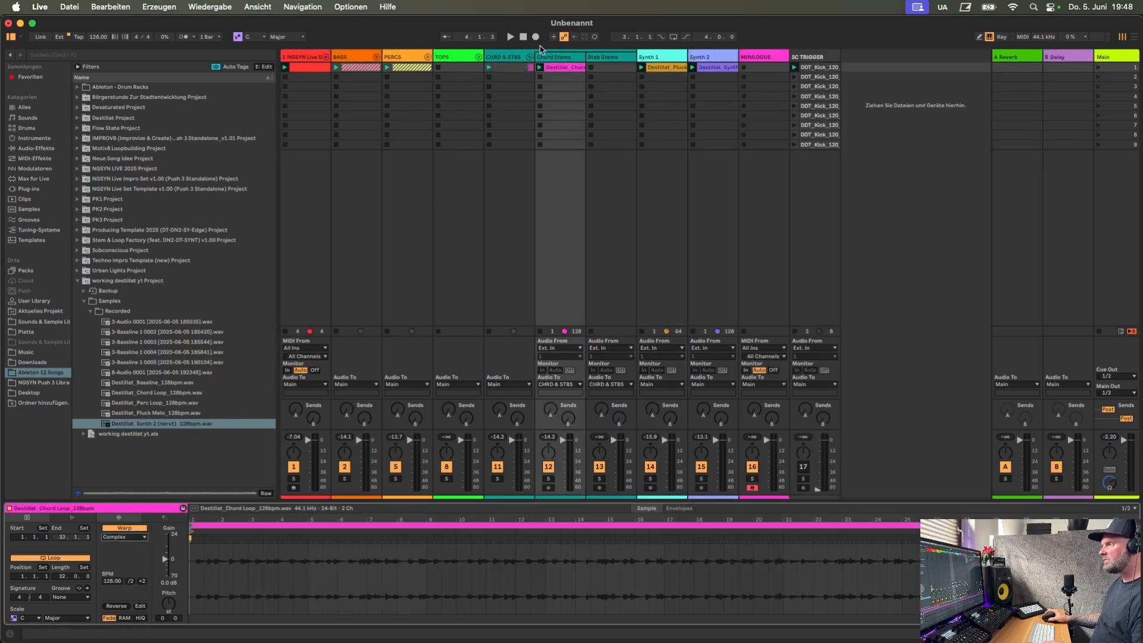
Unfold the PERCS and BASS groups and set the warp mode of the Destillat Perc Loop and Bassline clips to Complex.
left_click(427, 58)
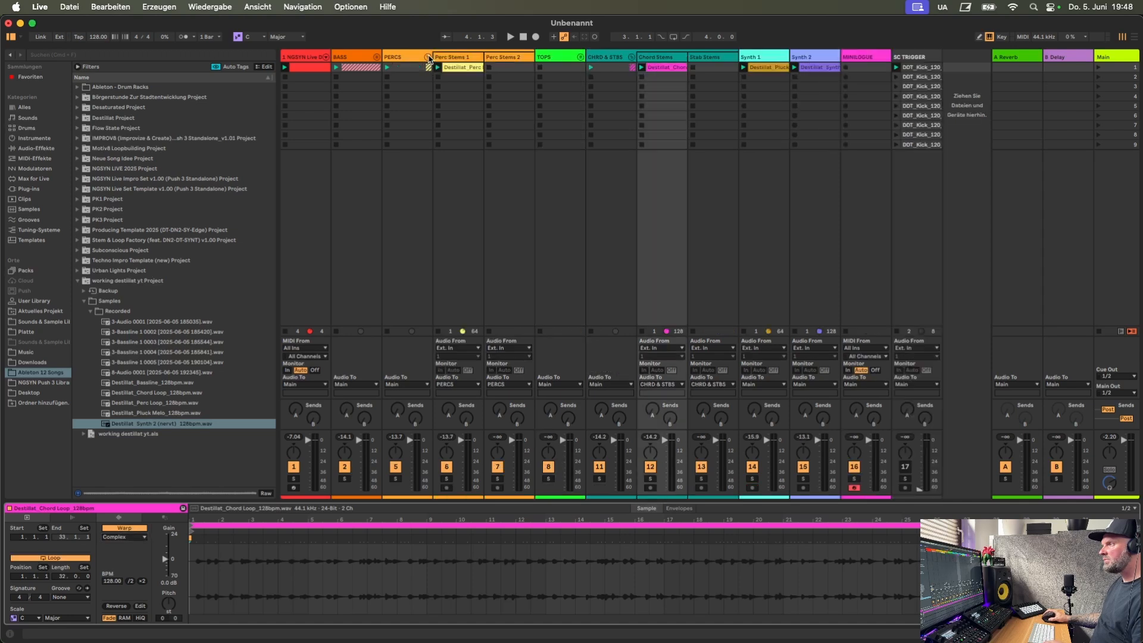
left_click(456, 68)
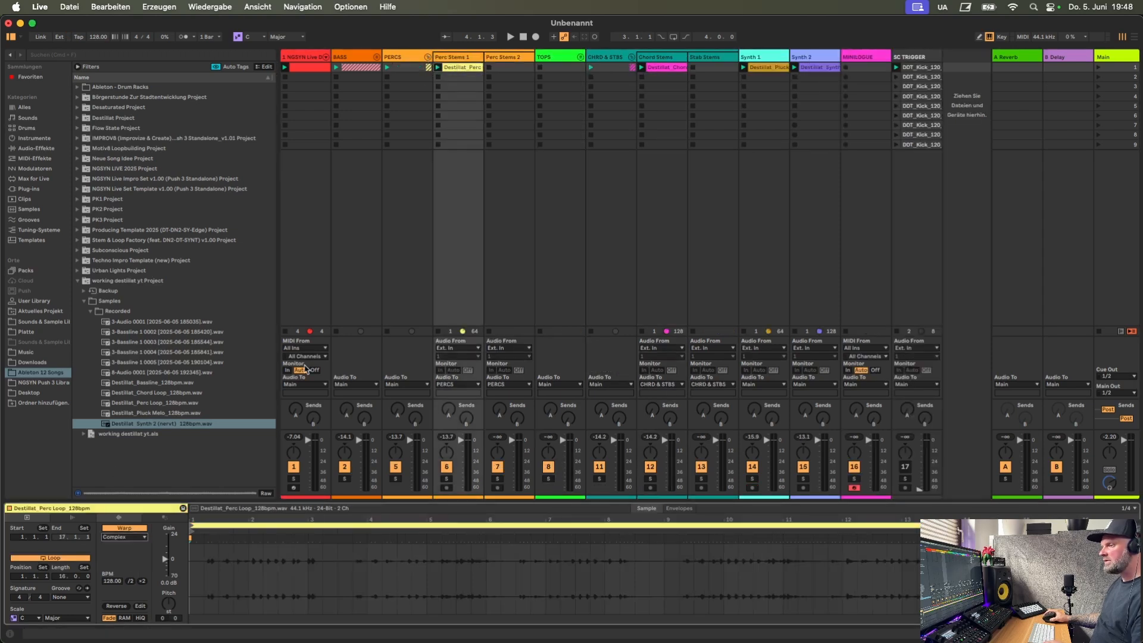
left_click(377, 58)
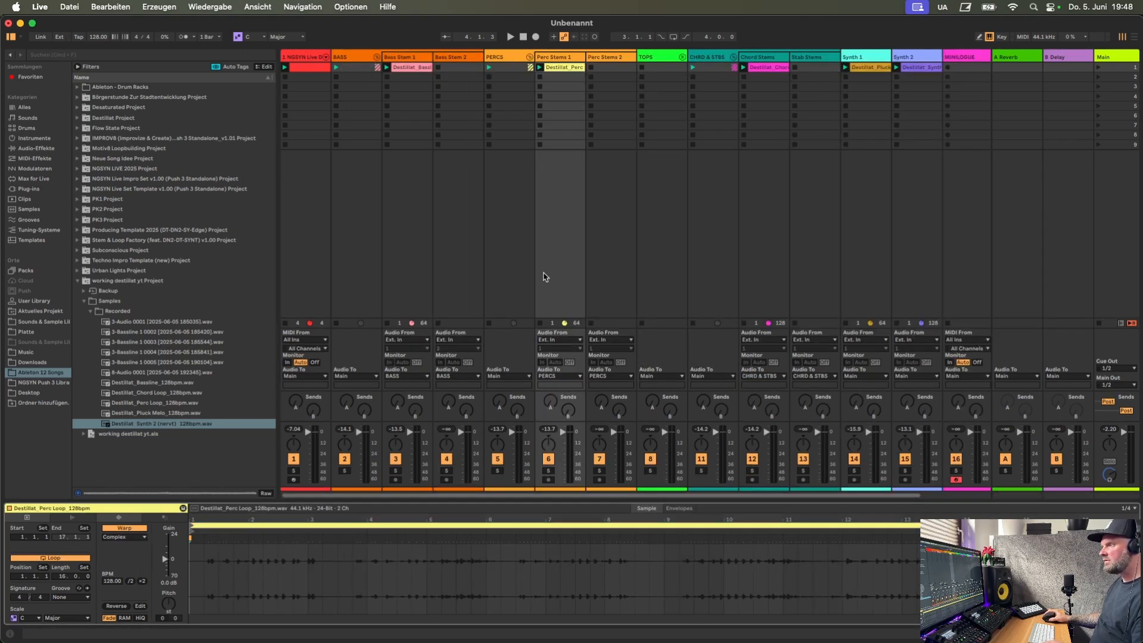
left_click(410, 67)
left_click(124, 537)
left_click(136, 578)
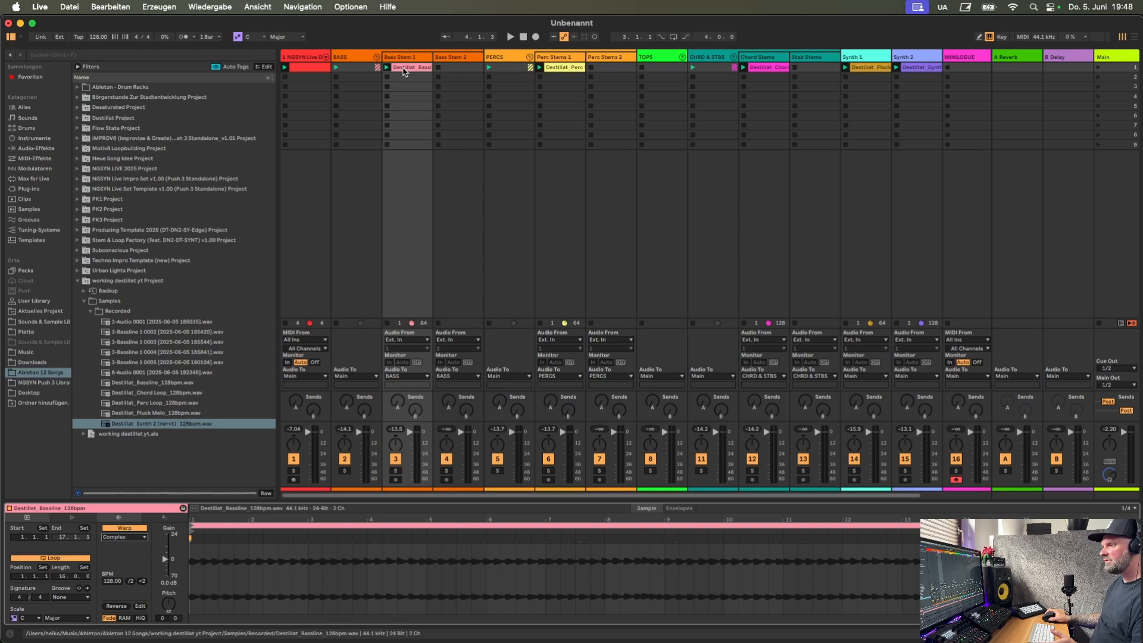
left_click(145, 539)
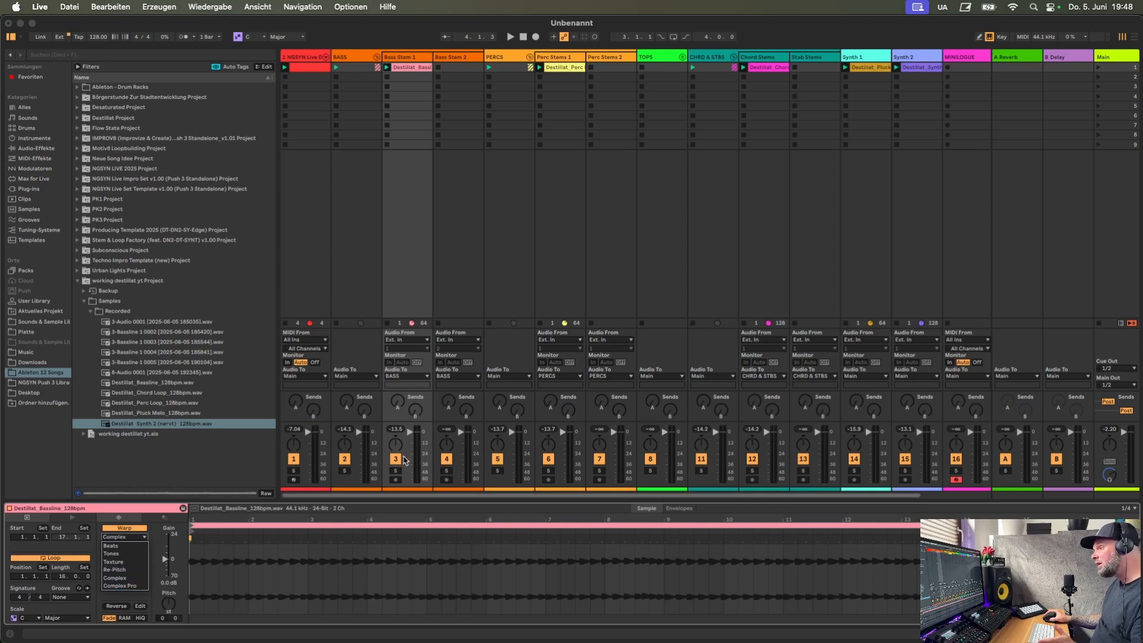
left_click(419, 203)
Play scene 1 and fold the BASS, PERCS and CHRD & STBS groups.
left_click(1099, 68)
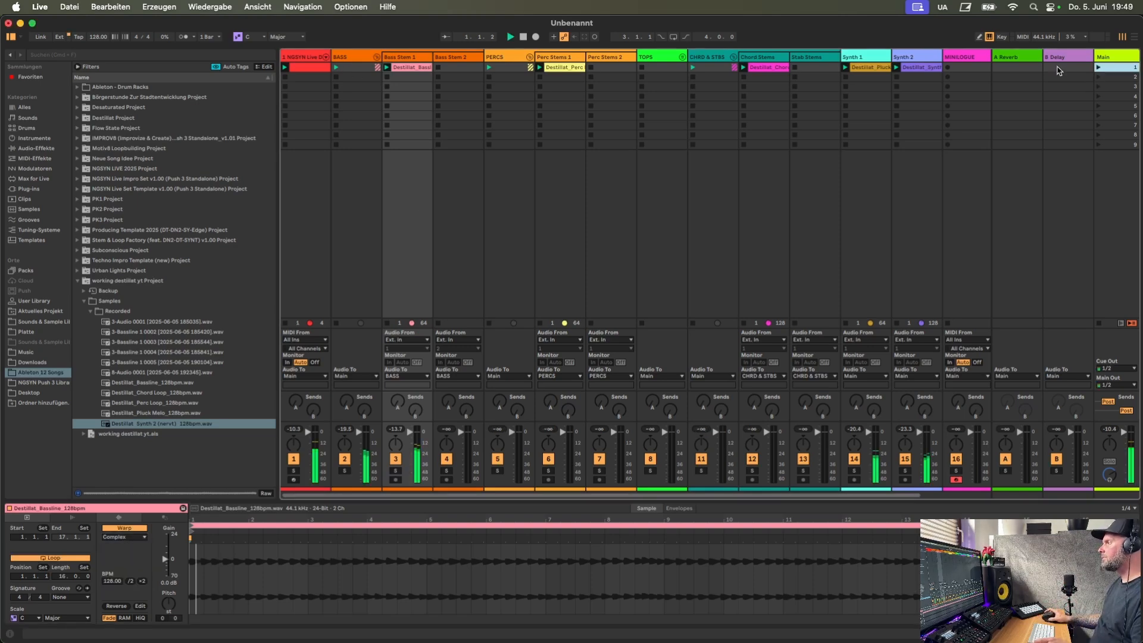
left_click(377, 57)
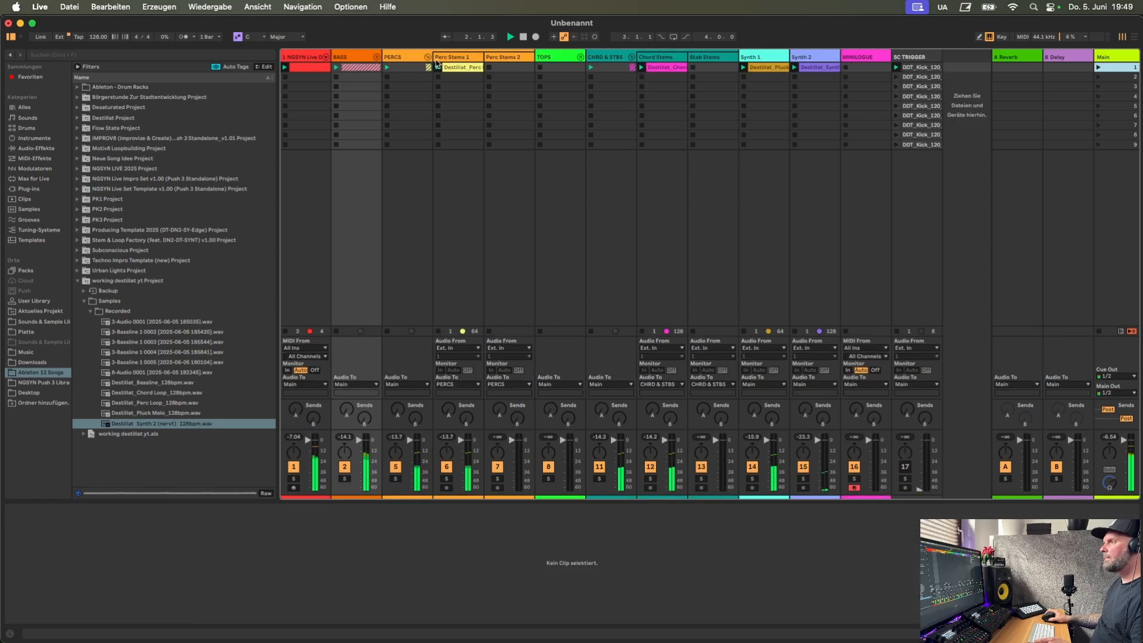
left_click(428, 57)
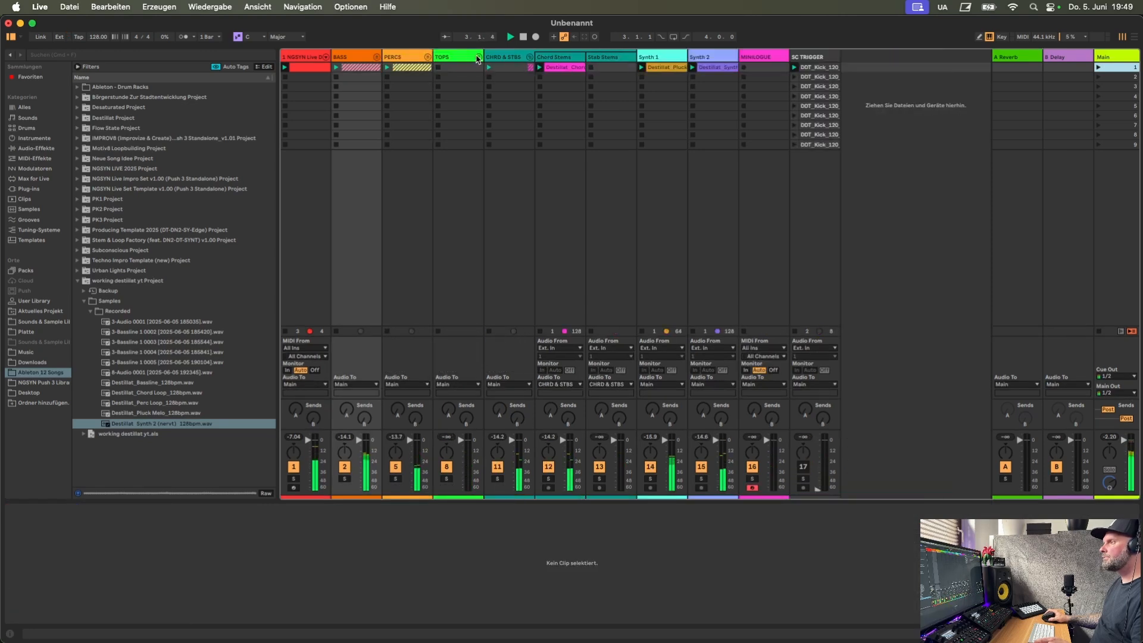
left_click(530, 57)
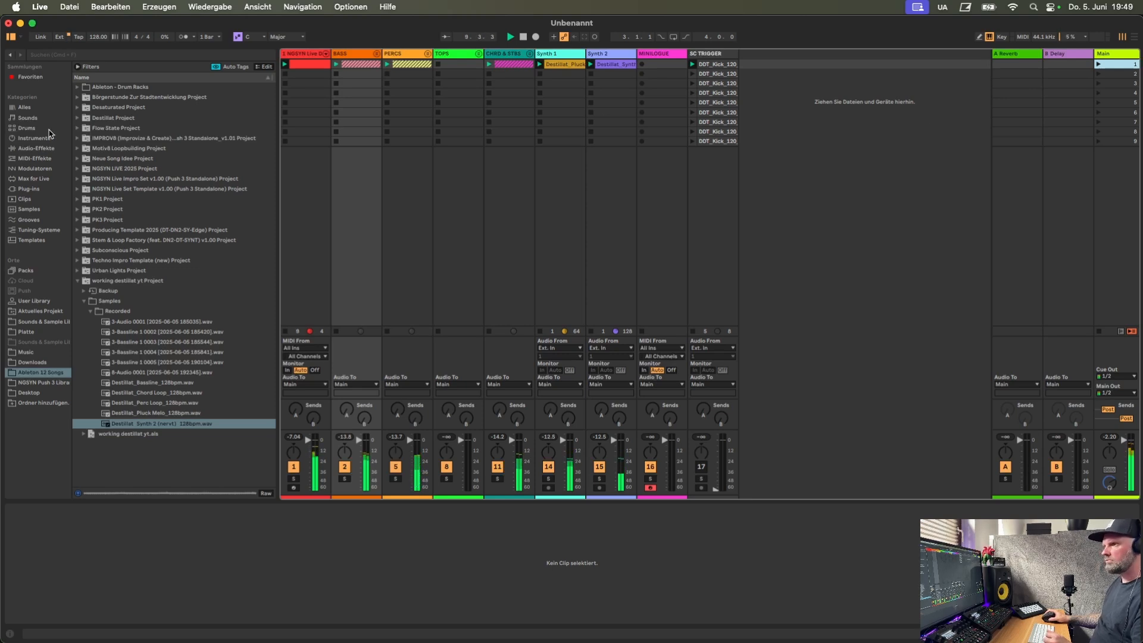
Add an Auto Filter audio effect to the Main track and set its filter type to high-pass.
left_click(40, 149)
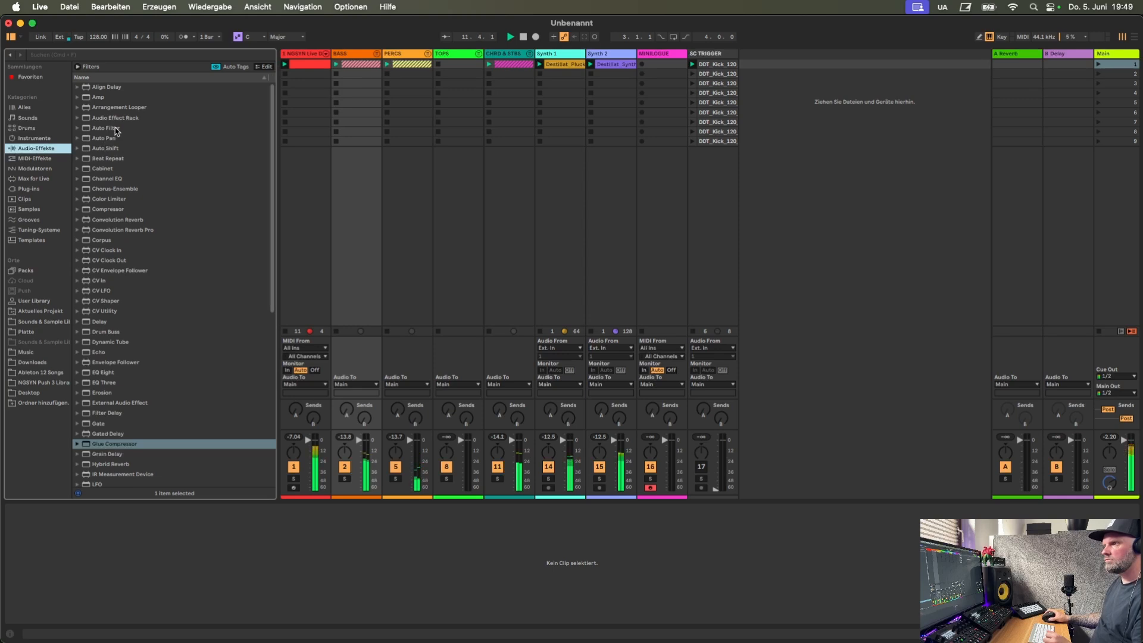
left_click_drag(118, 129, 1119, 66)
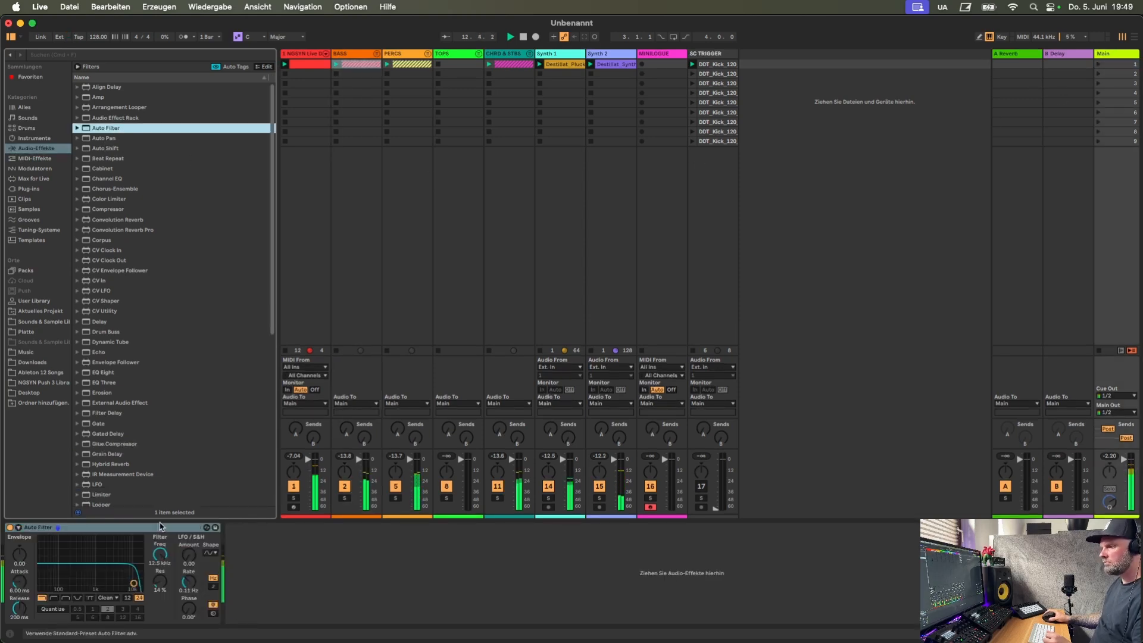
left_click(55, 598)
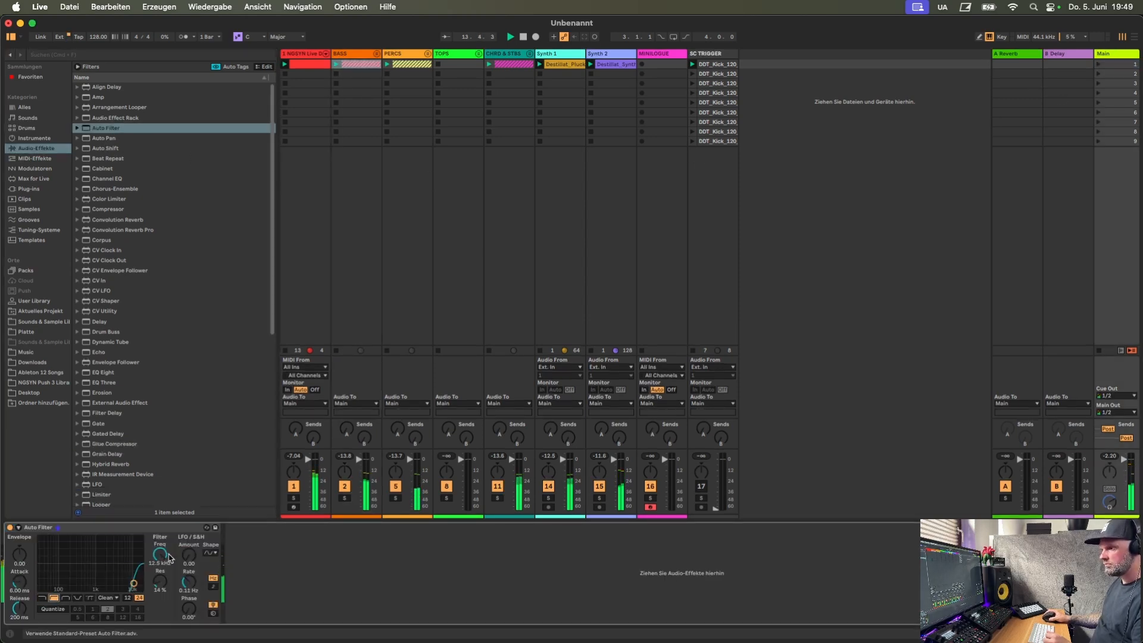
Sweep the Auto Filter cutoff during playback down to 26 Hz with 24 % resonance, and stop playback with scene 1 selected.
mouse_move(162, 556)
left_mouse_down()
mouse_move(160, 578)
mouse_move(156, 549)
mouse_move(170, 562)
left_mouse_up()
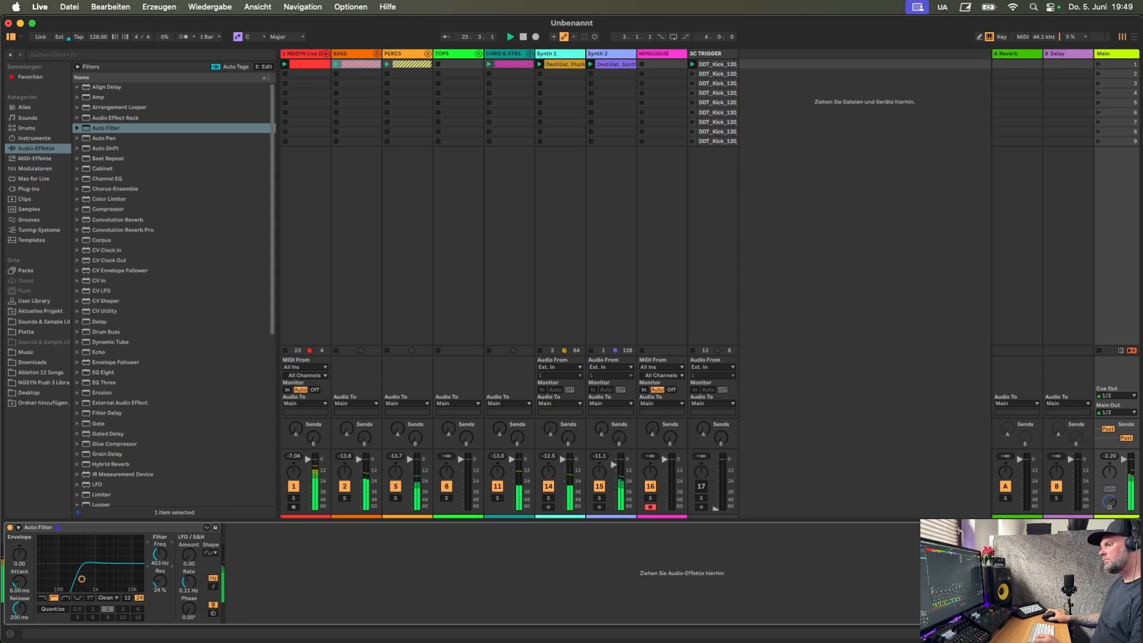
left_click_drag(158, 554, 158, 589)
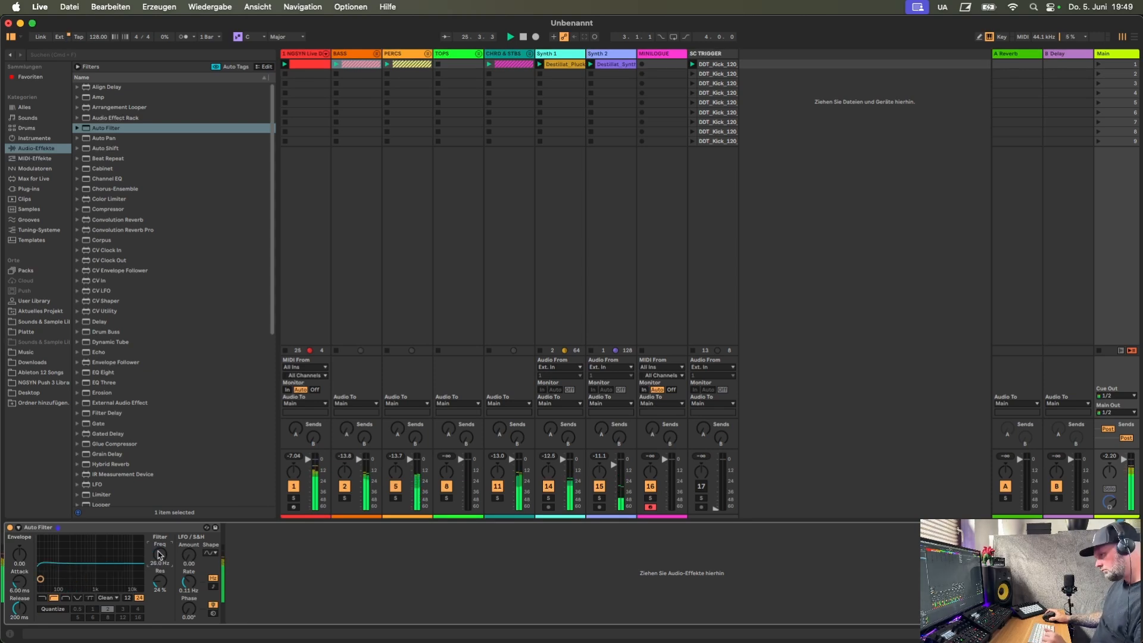
left_click(523, 37)
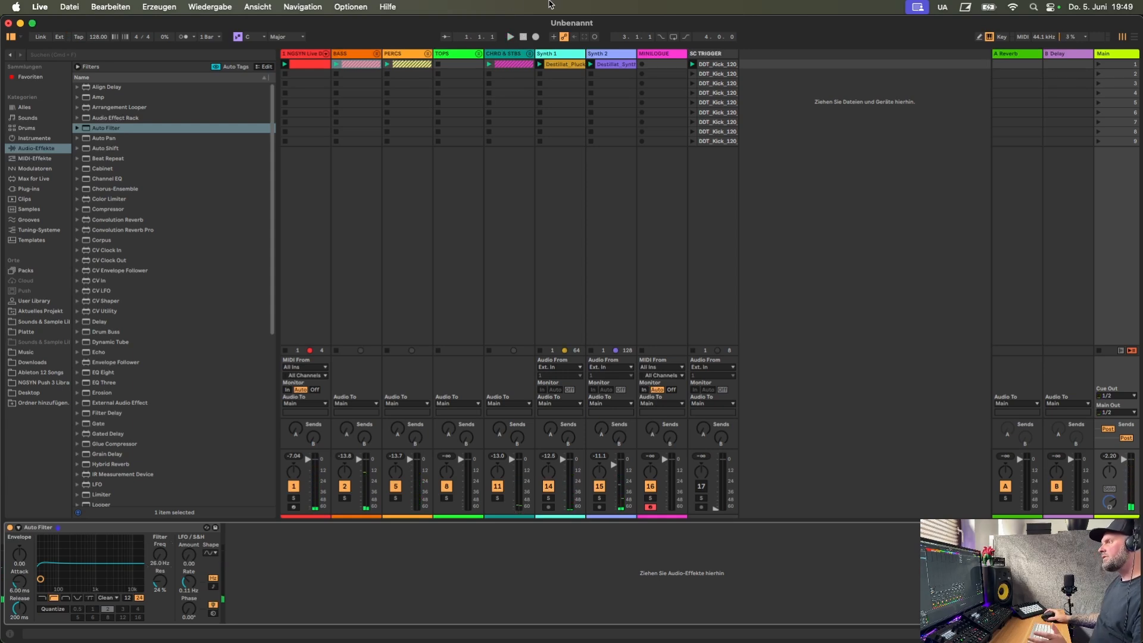
left_click(1130, 67)
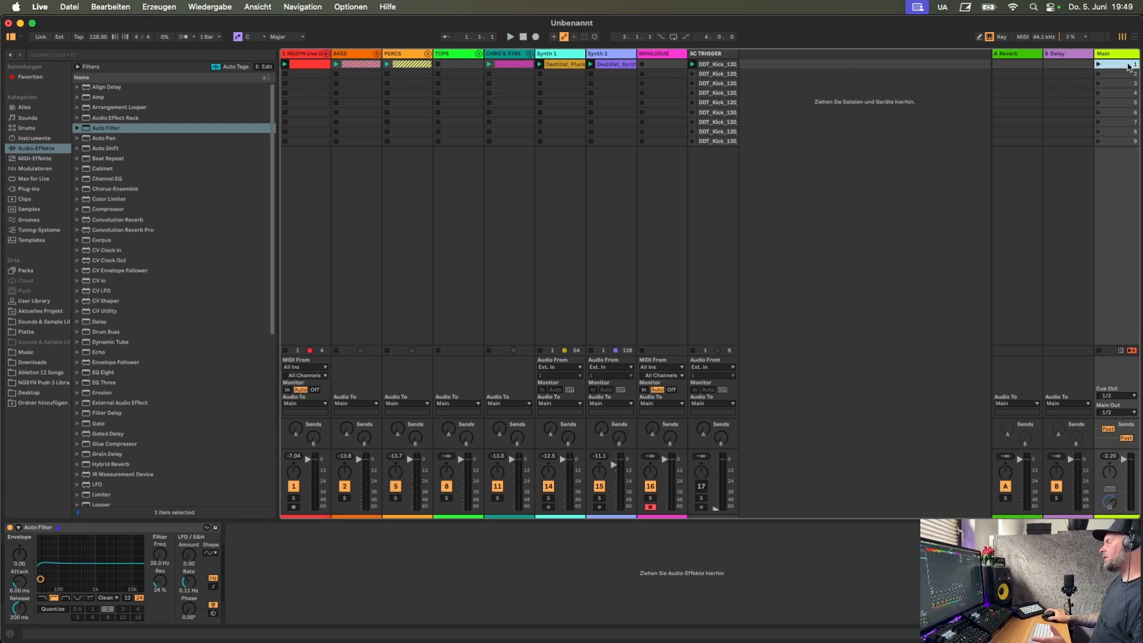